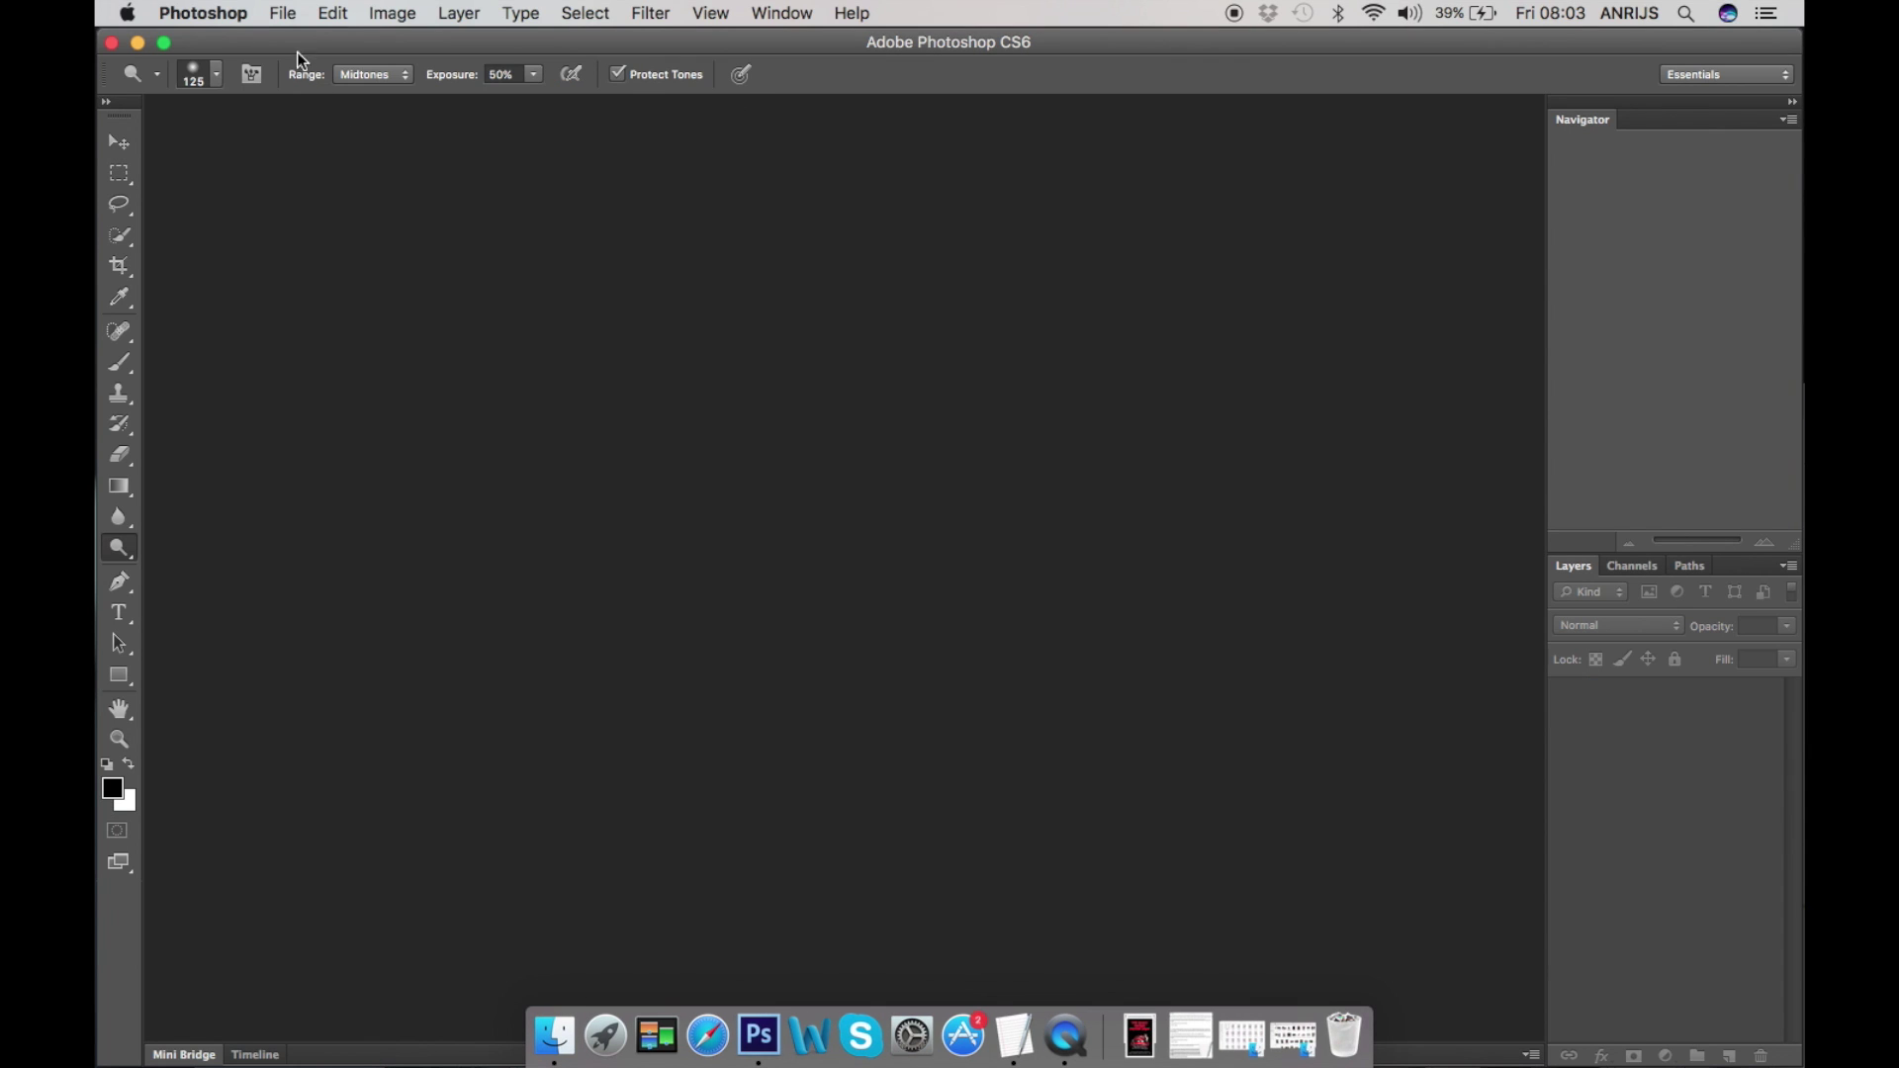
# Create a new International Paper A4 document, 210 × 297 mm at 300 pixels/inch, in RGB with a white background
pyautogui.click(283, 12)
pyautogui.click(317, 42)
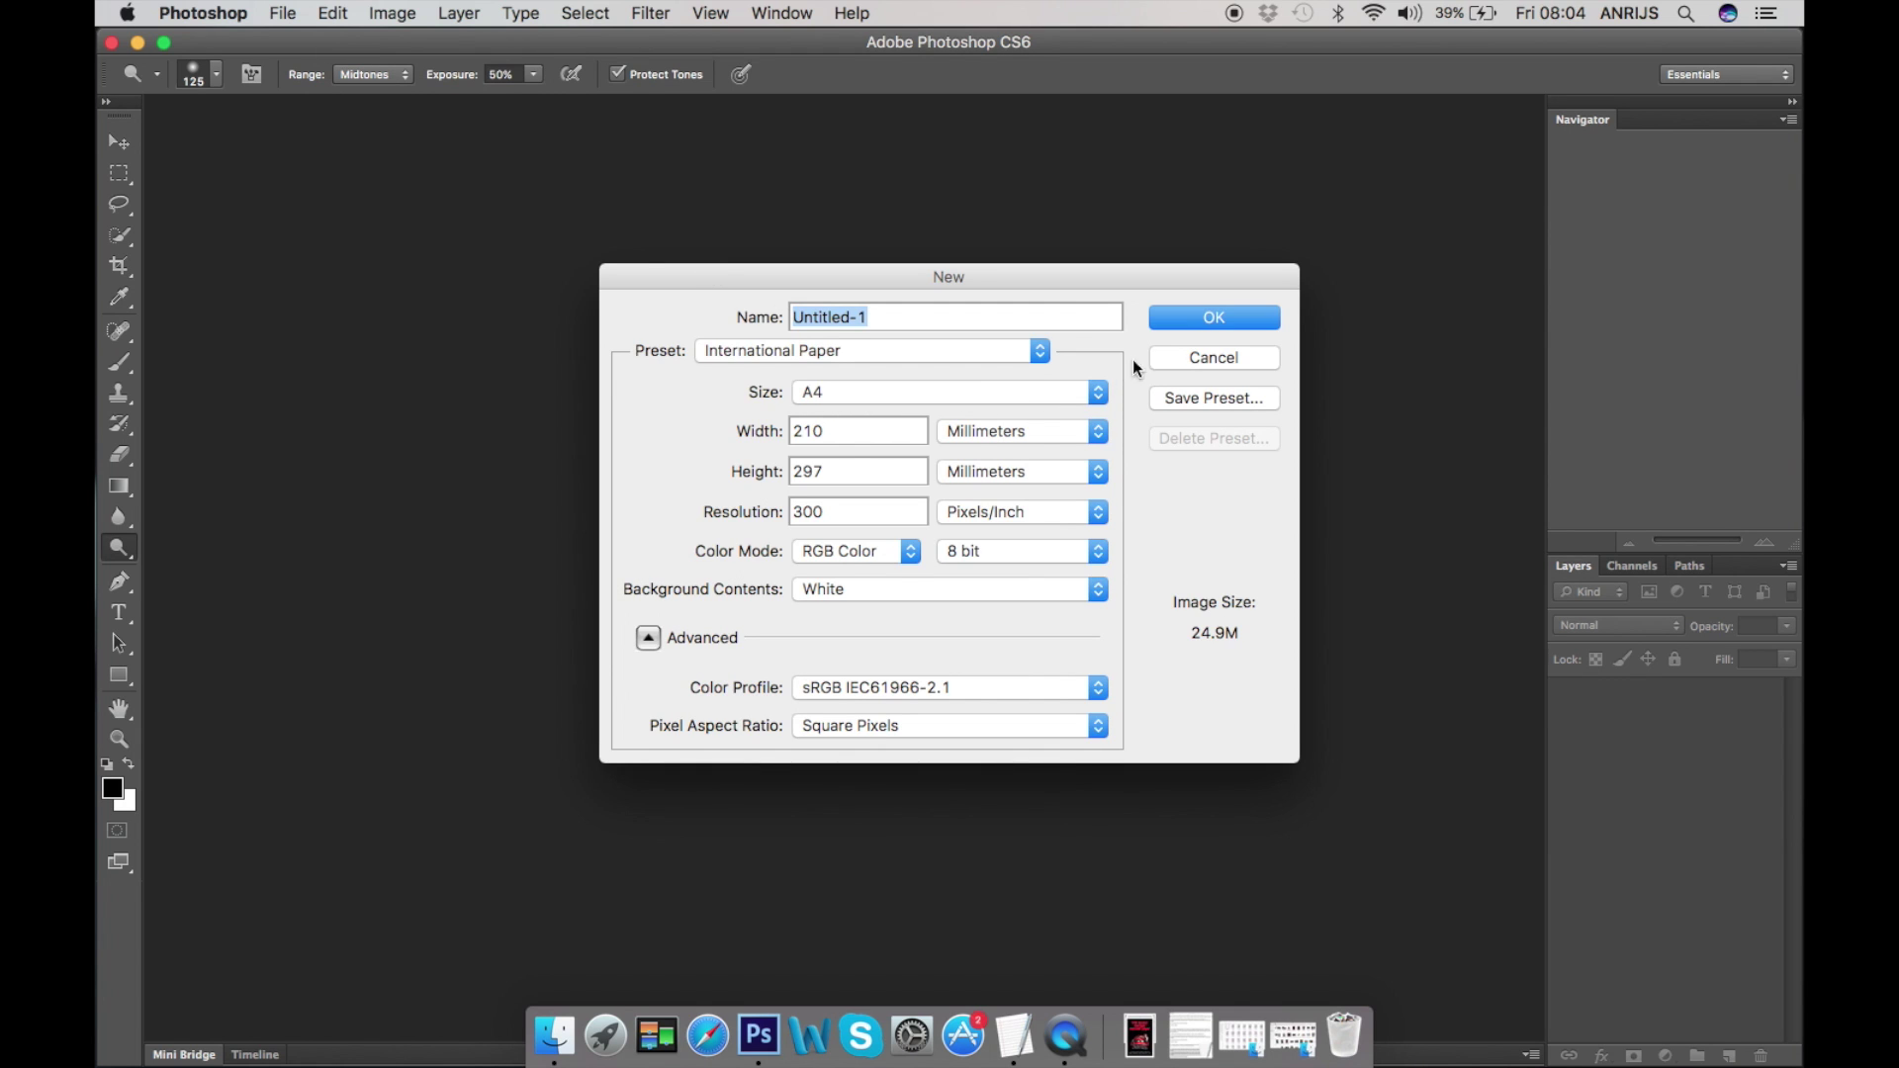
pyautogui.press('Return')
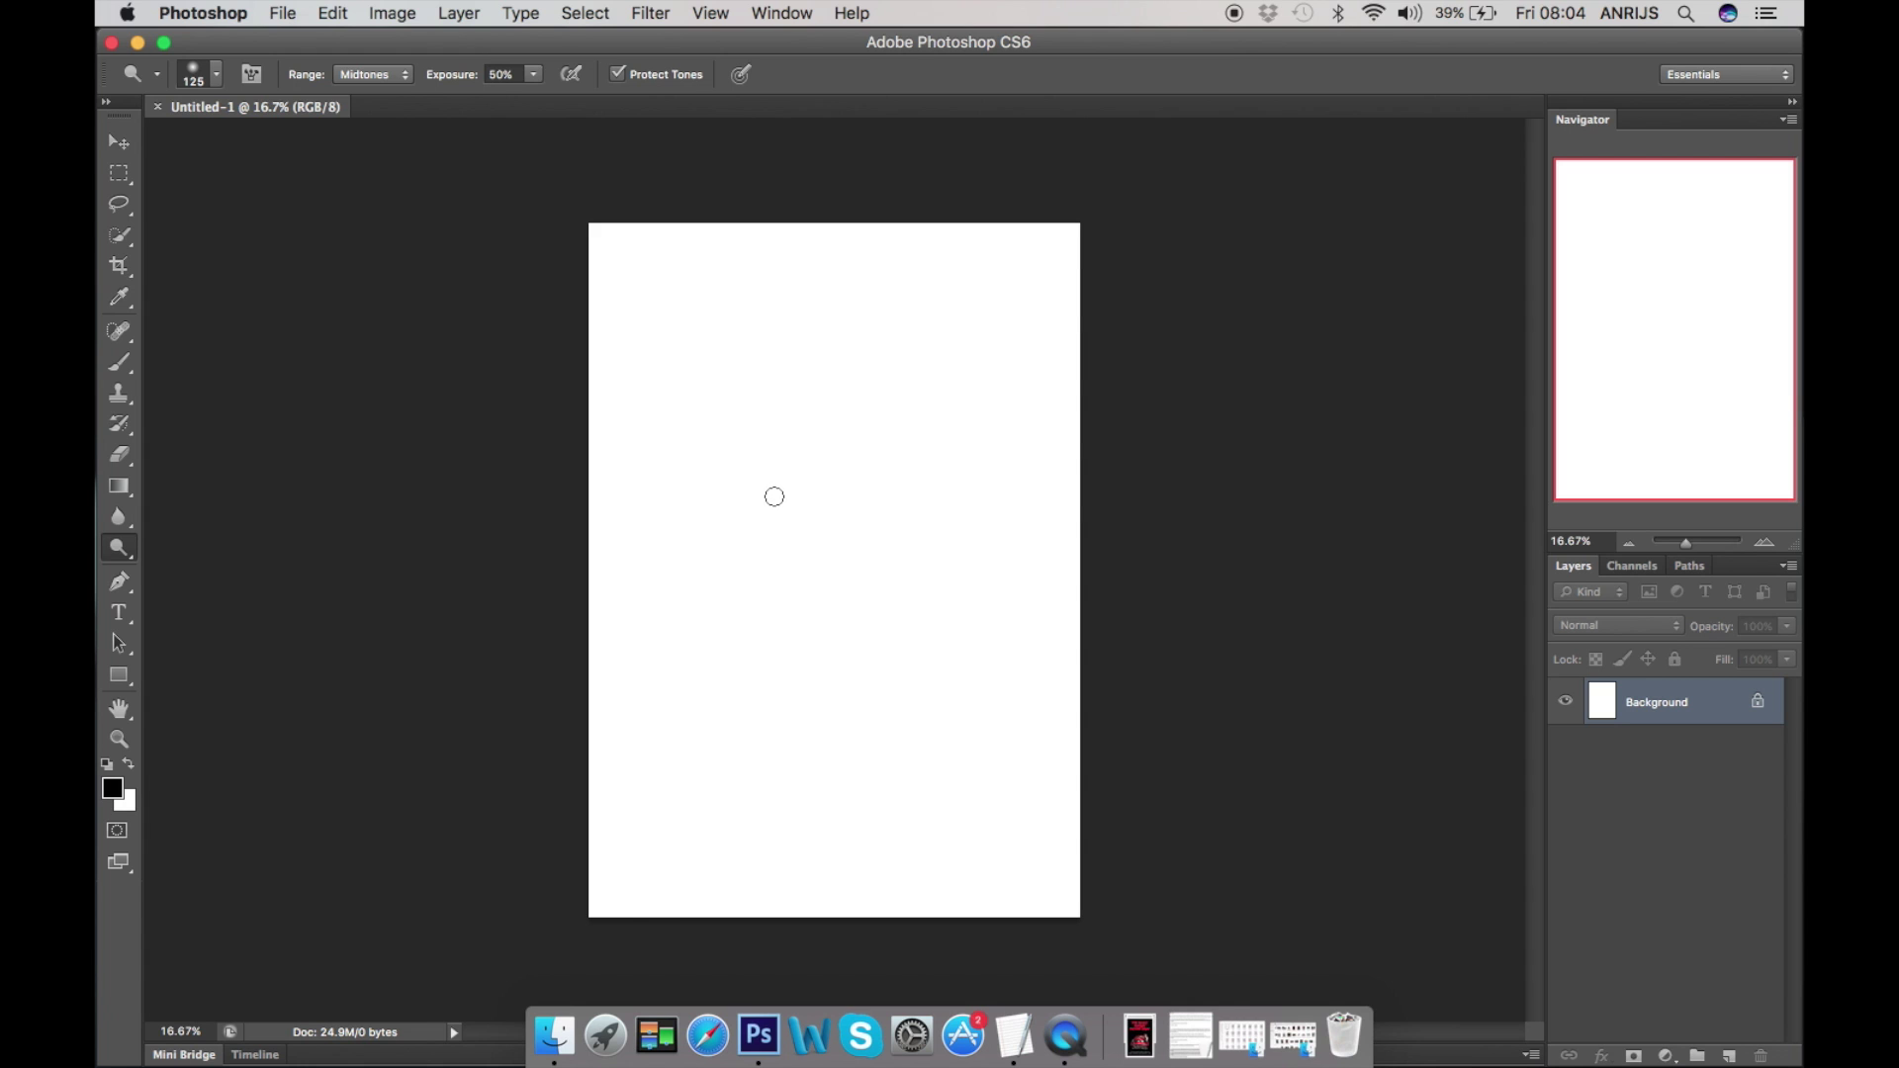
pyautogui.moveTo(734, 442); pyautogui.dragTo(623, 425)
# Open the tattoo machine photo 121214ups2-1.jpg and the skull image 2ffb8d02a68dc598dae6d17cee84a064.jpg from Downloads
pyautogui.click(283, 13)
pyautogui.click(315, 66)
pyautogui.scroll(-3, 1038, 370)
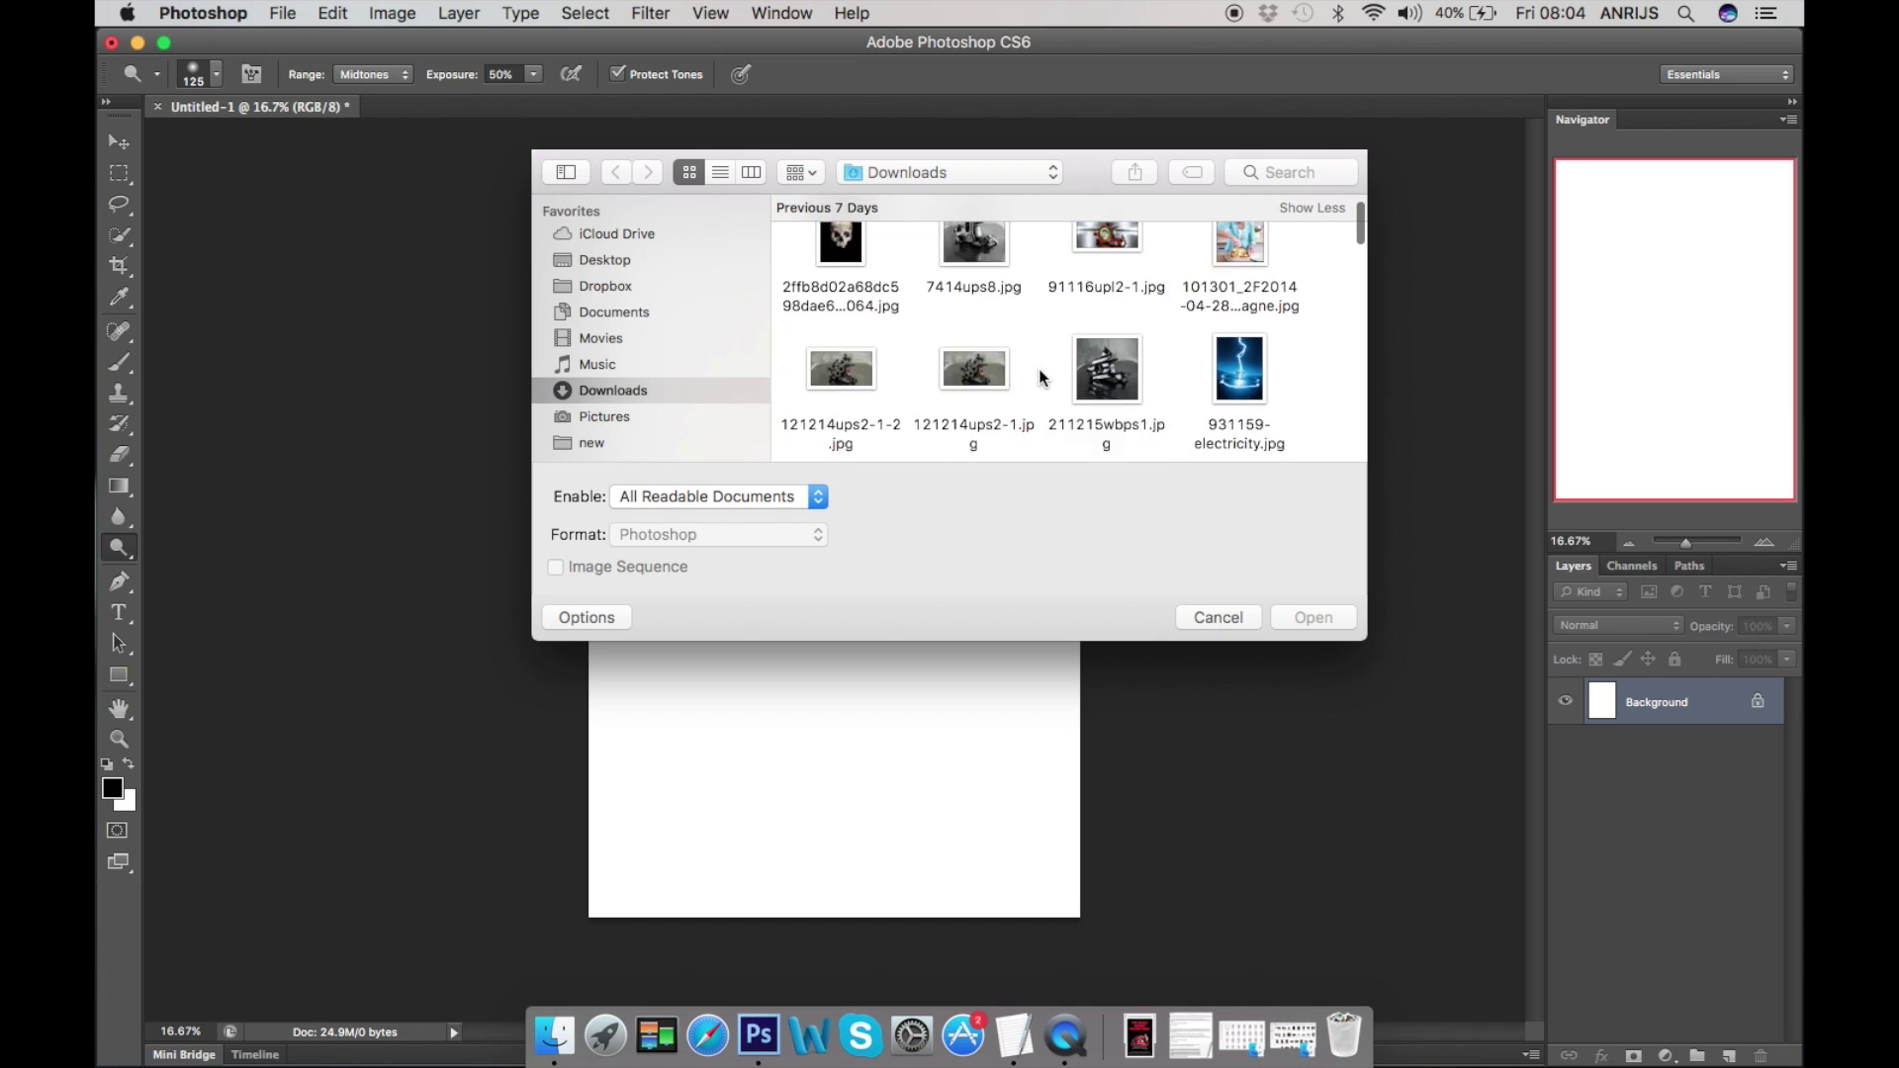
pyautogui.scroll(2, 1039, 370)
pyautogui.click(1013, 346)
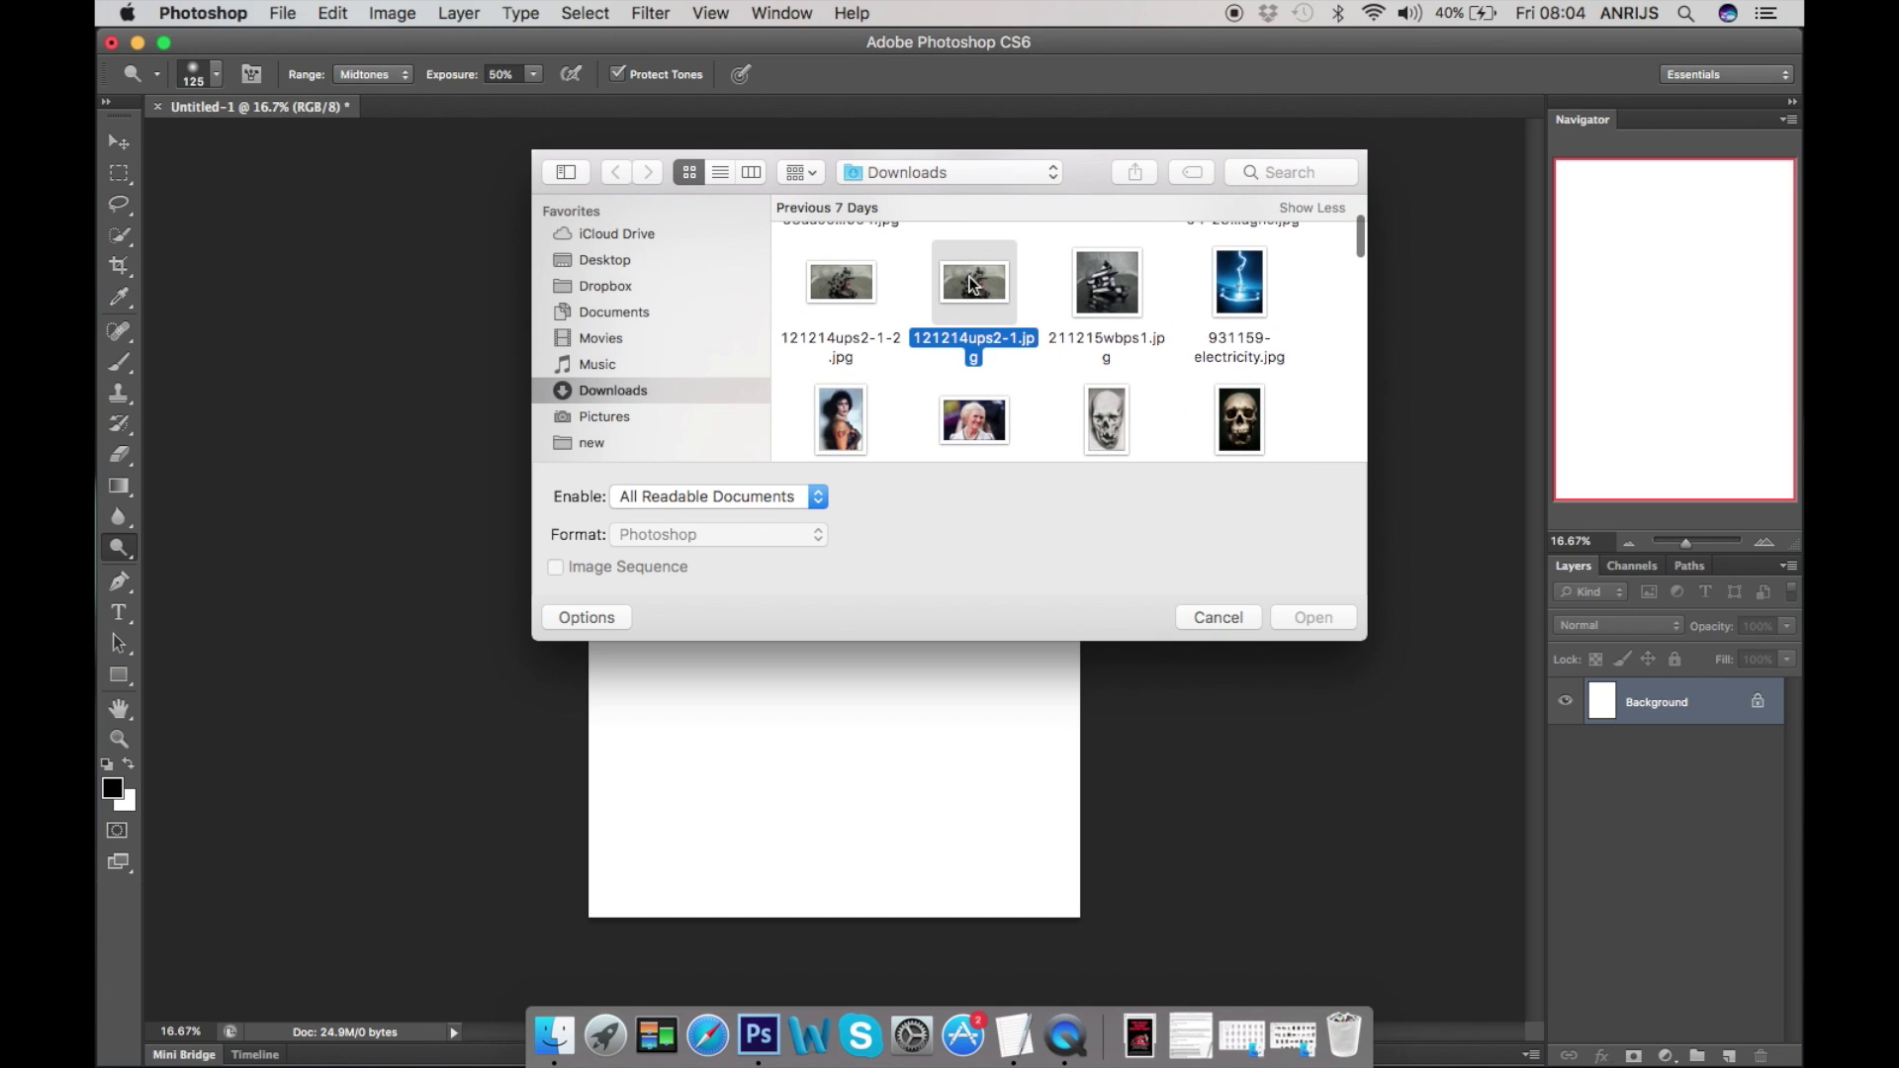
pyautogui.click(1319, 619)
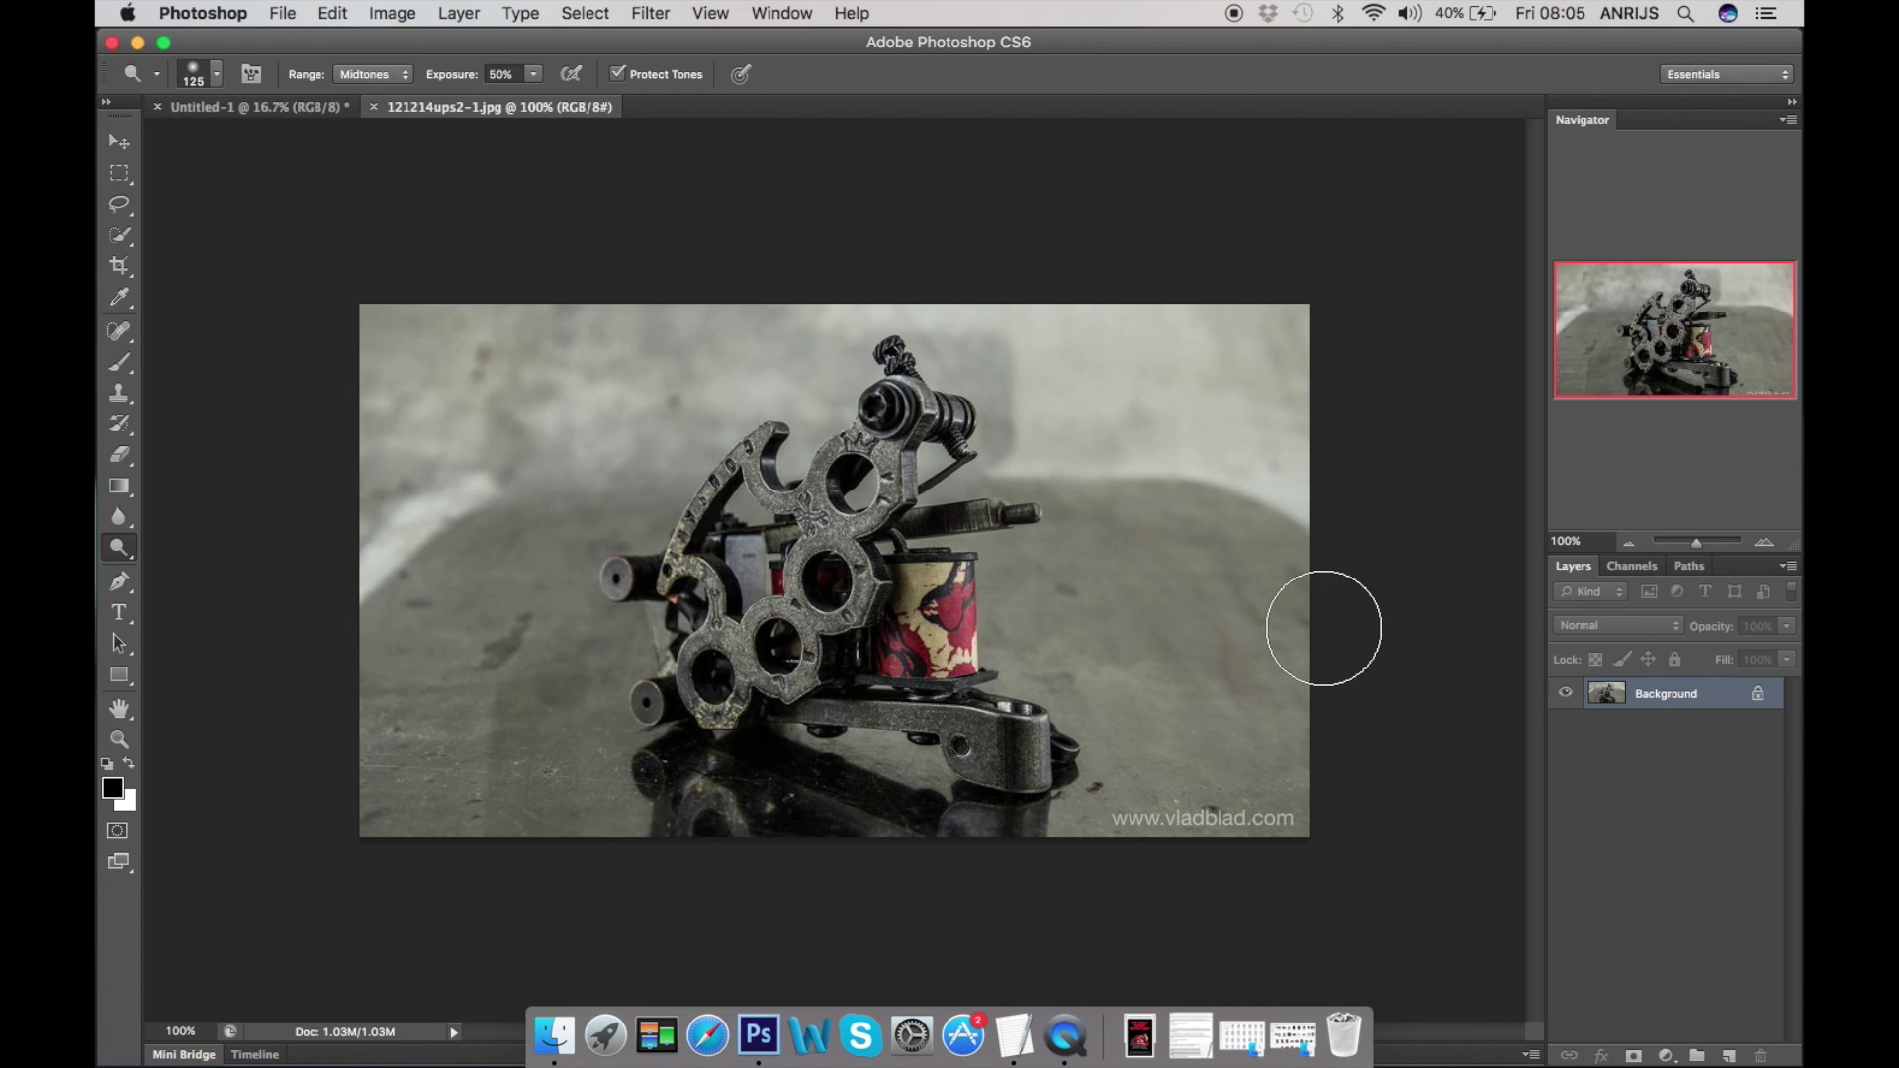
pyautogui.click(278, 22)
pyautogui.click(297, 62)
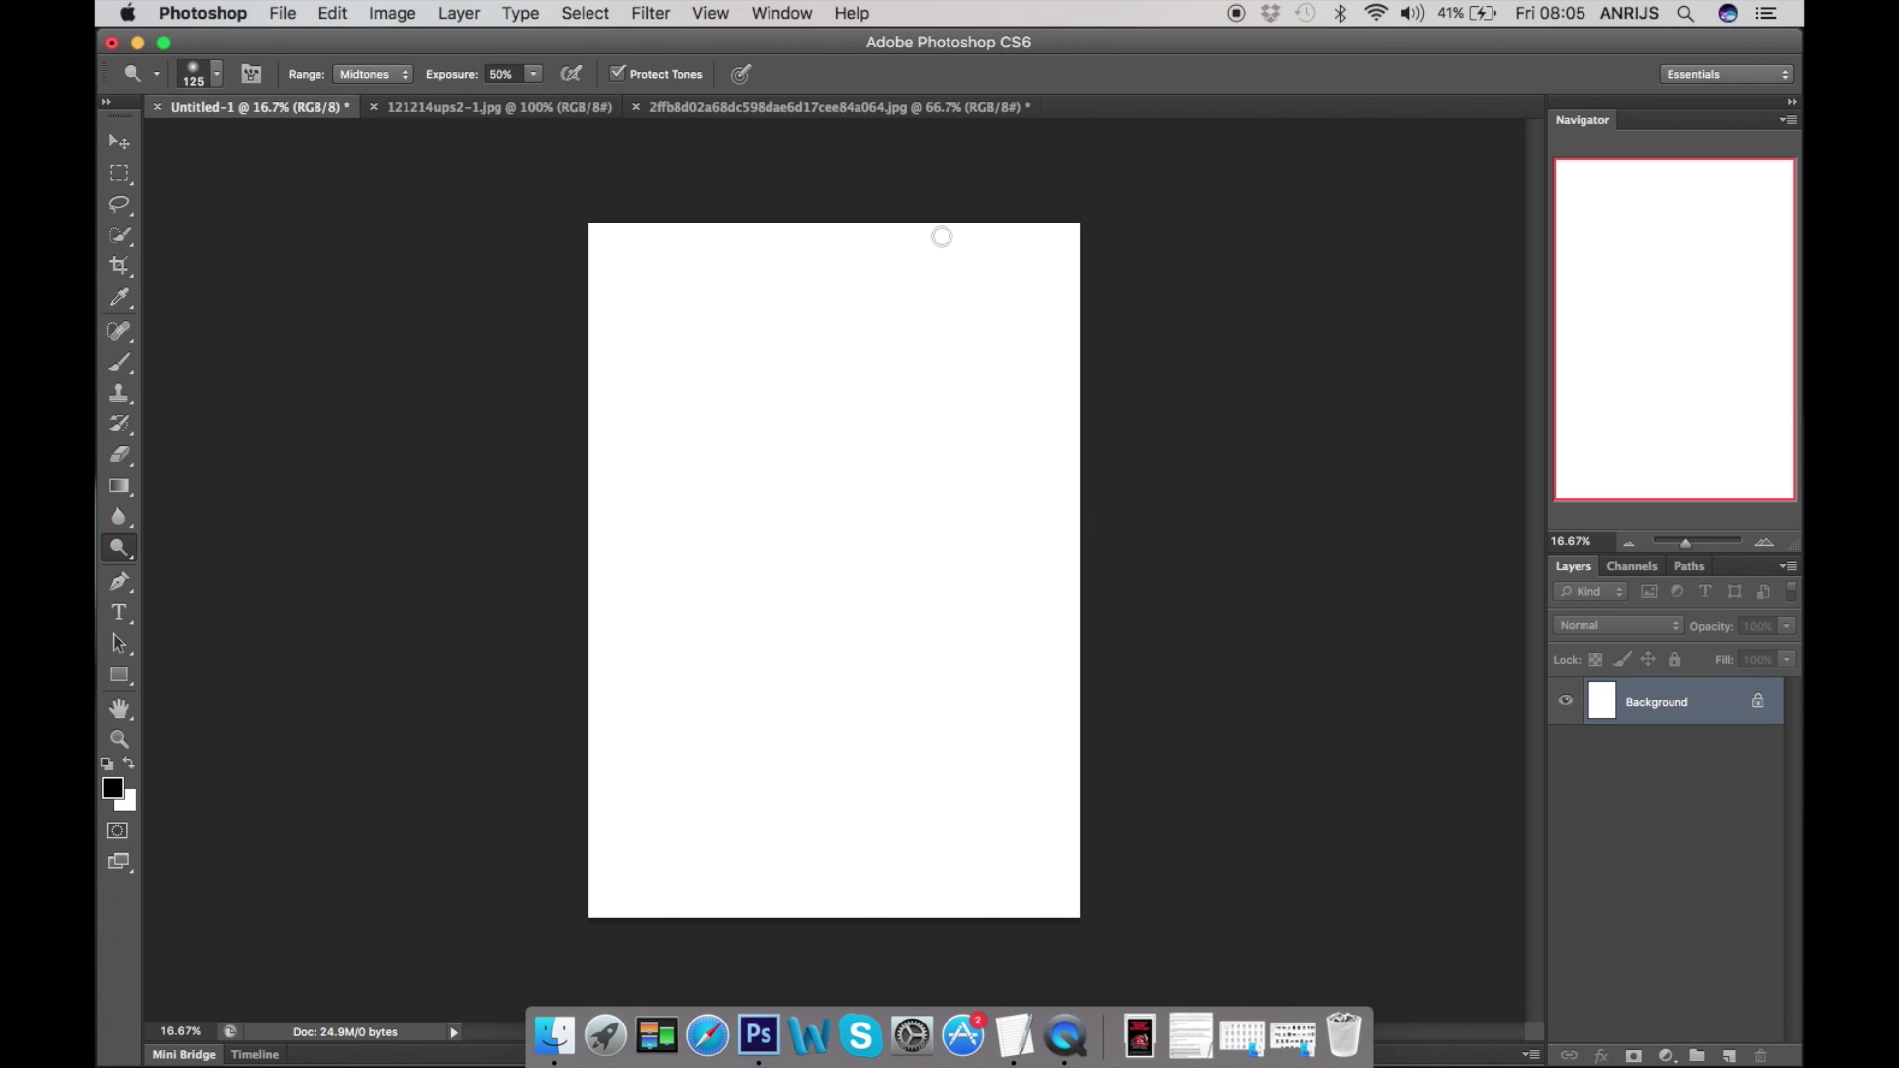
# Enclose the skull in the skull image with a rectangular marquee selection
pyautogui.click(448, 109)
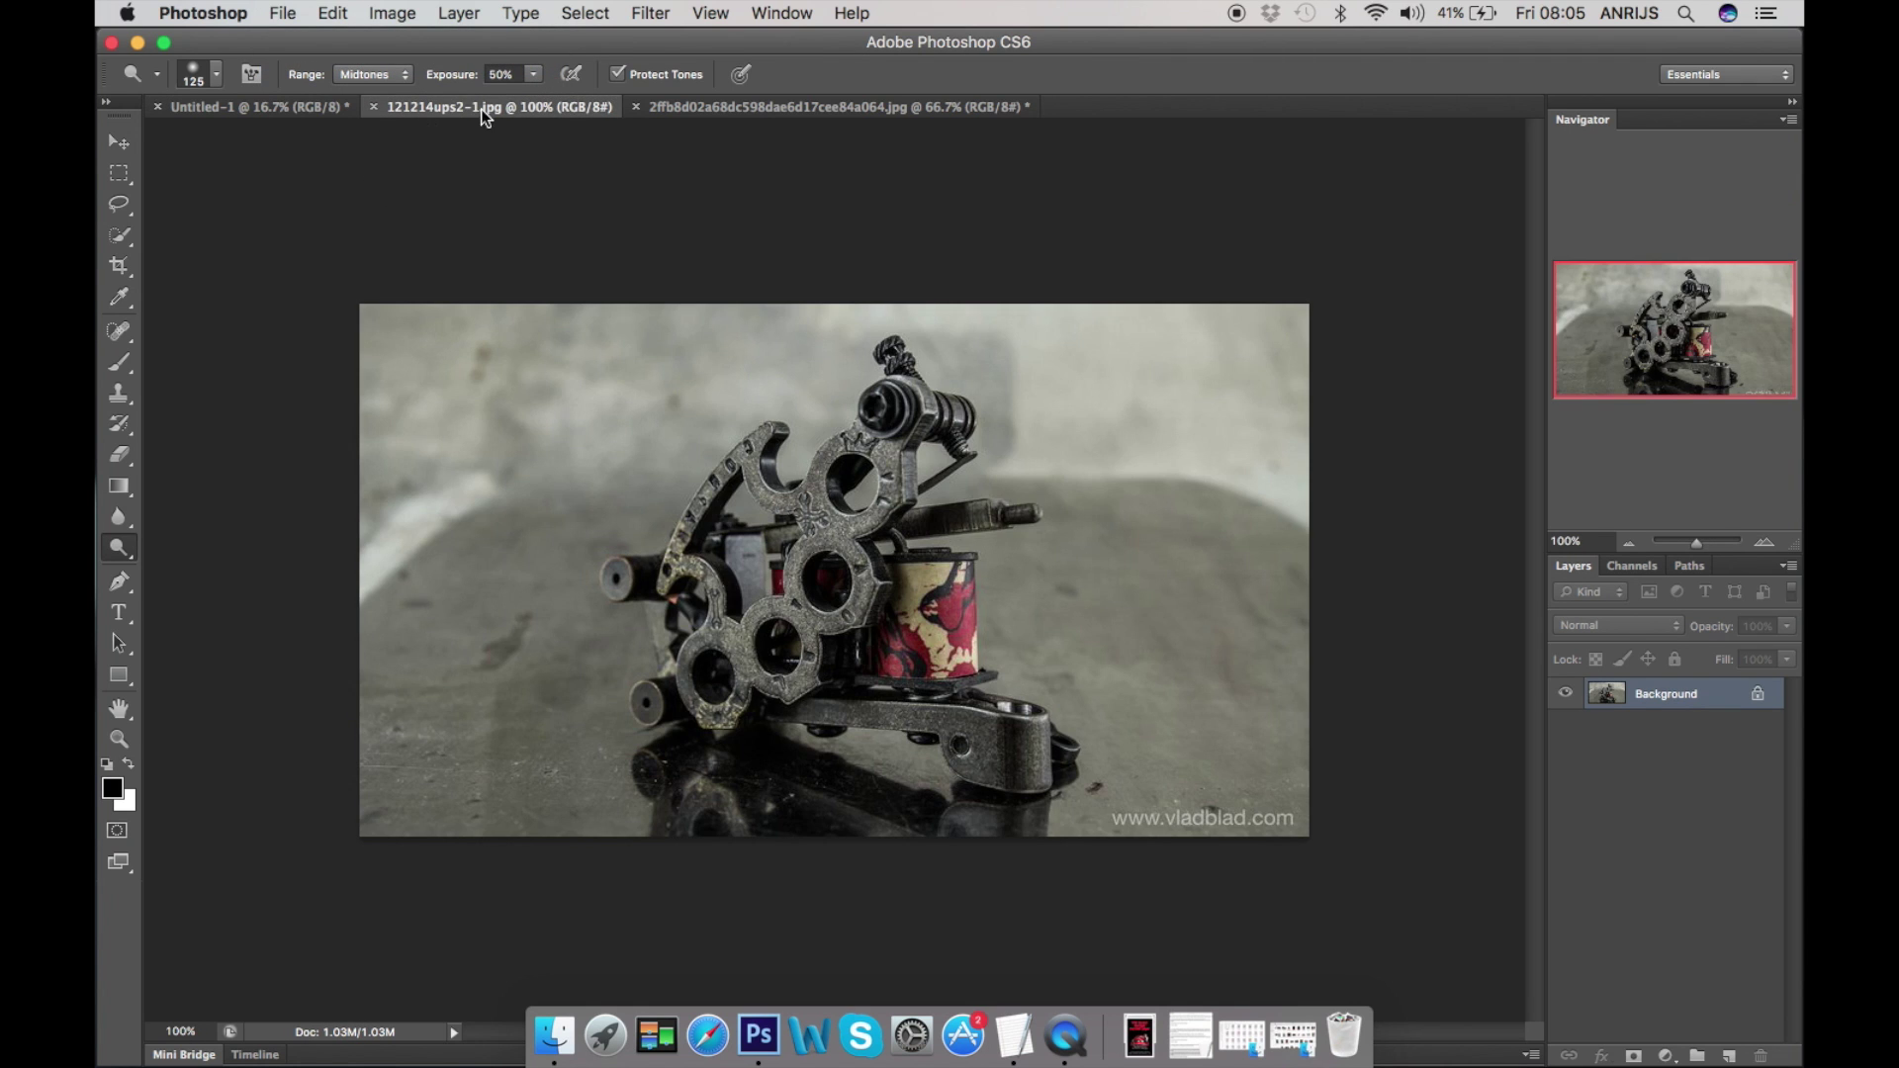
pyautogui.click(687, 105)
pyautogui.click(578, 111)
pyautogui.click(325, 108)
pyautogui.click(681, 106)
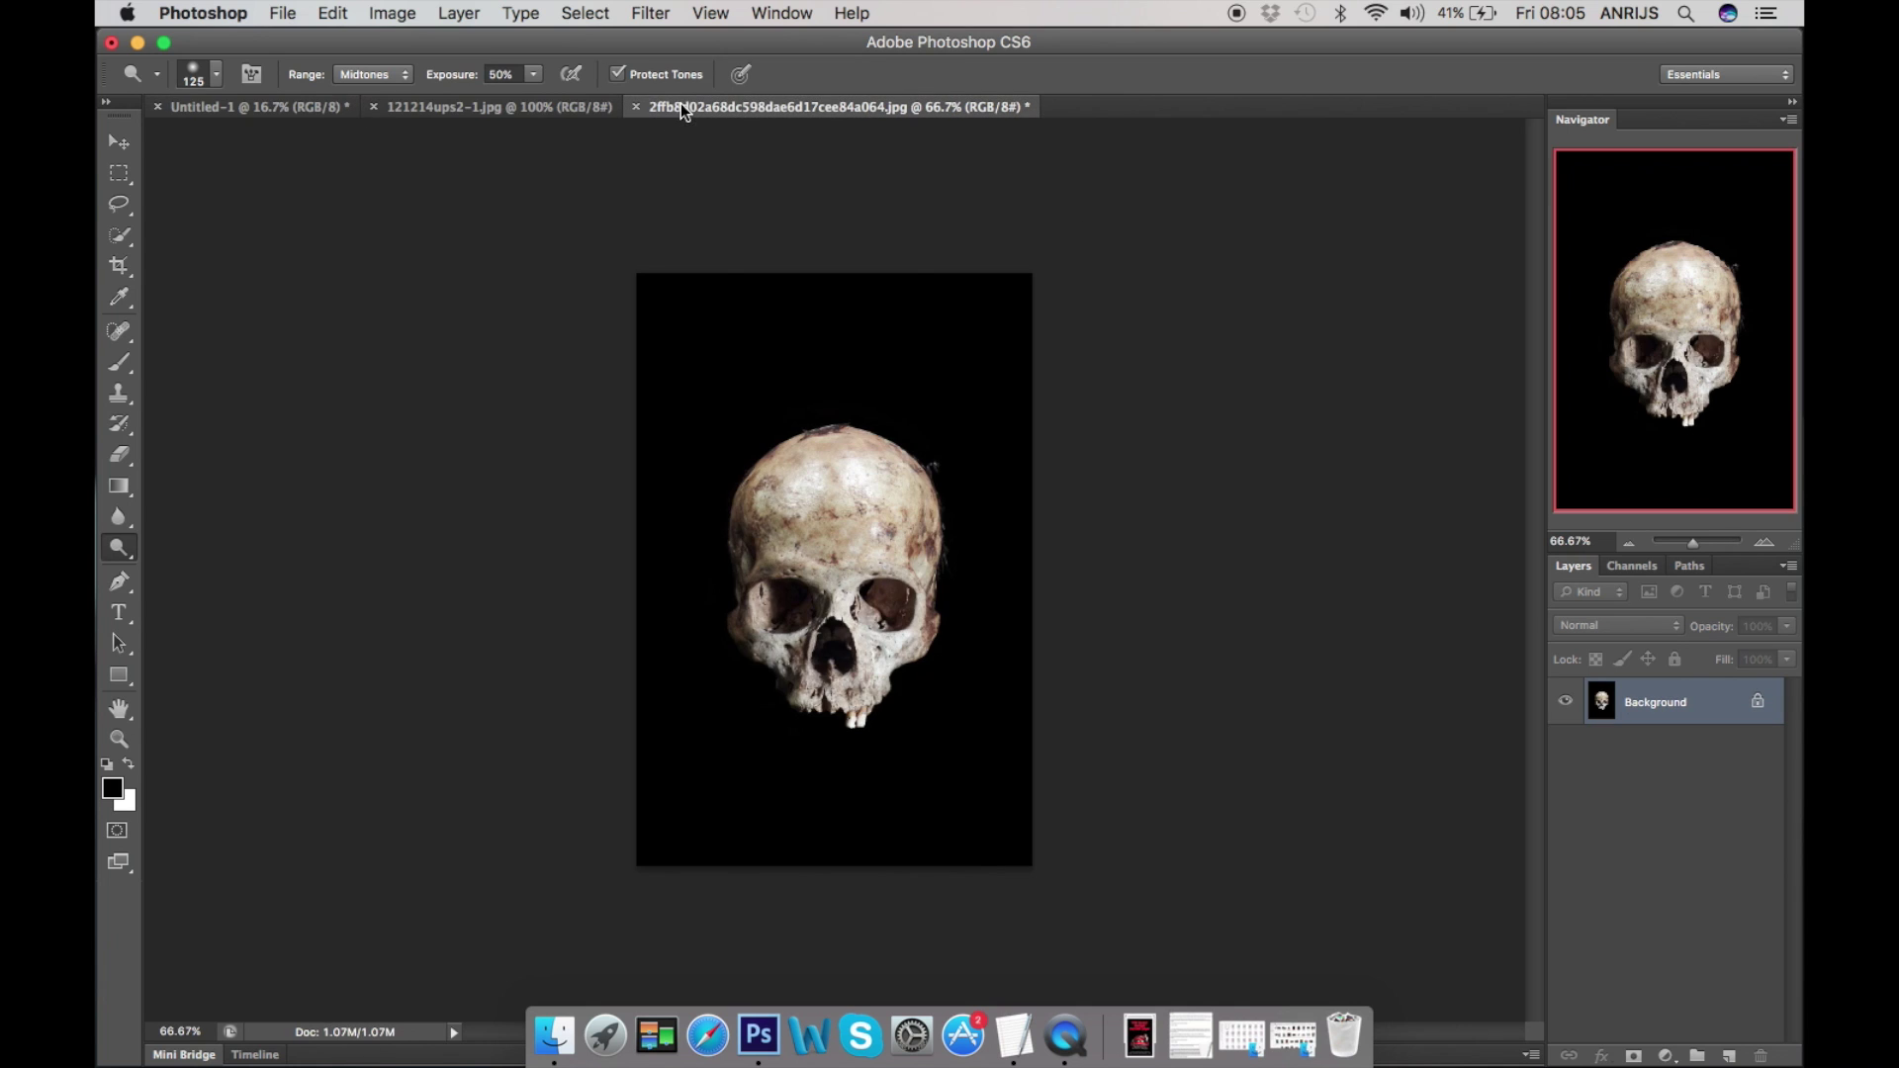
pyautogui.click(117, 176)
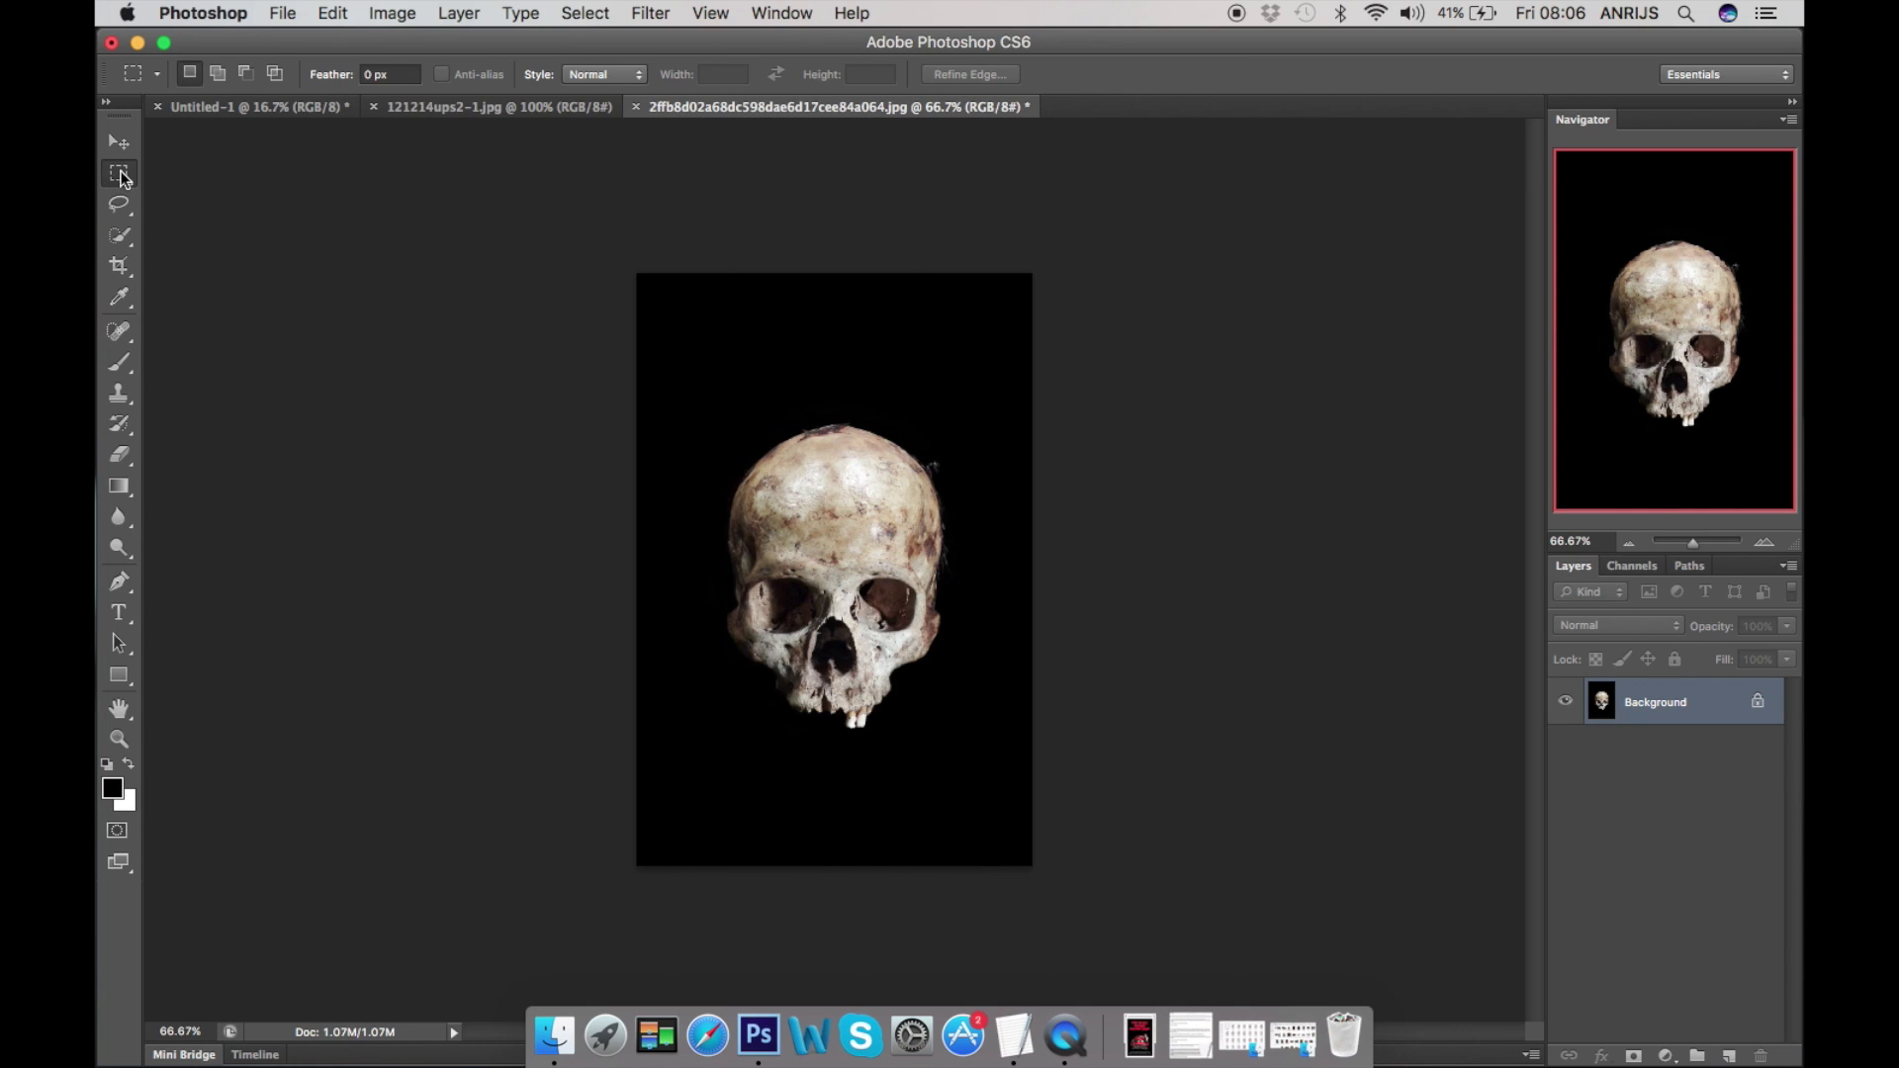
pyautogui.moveTo(682, 387); pyautogui.dragTo(945, 747)
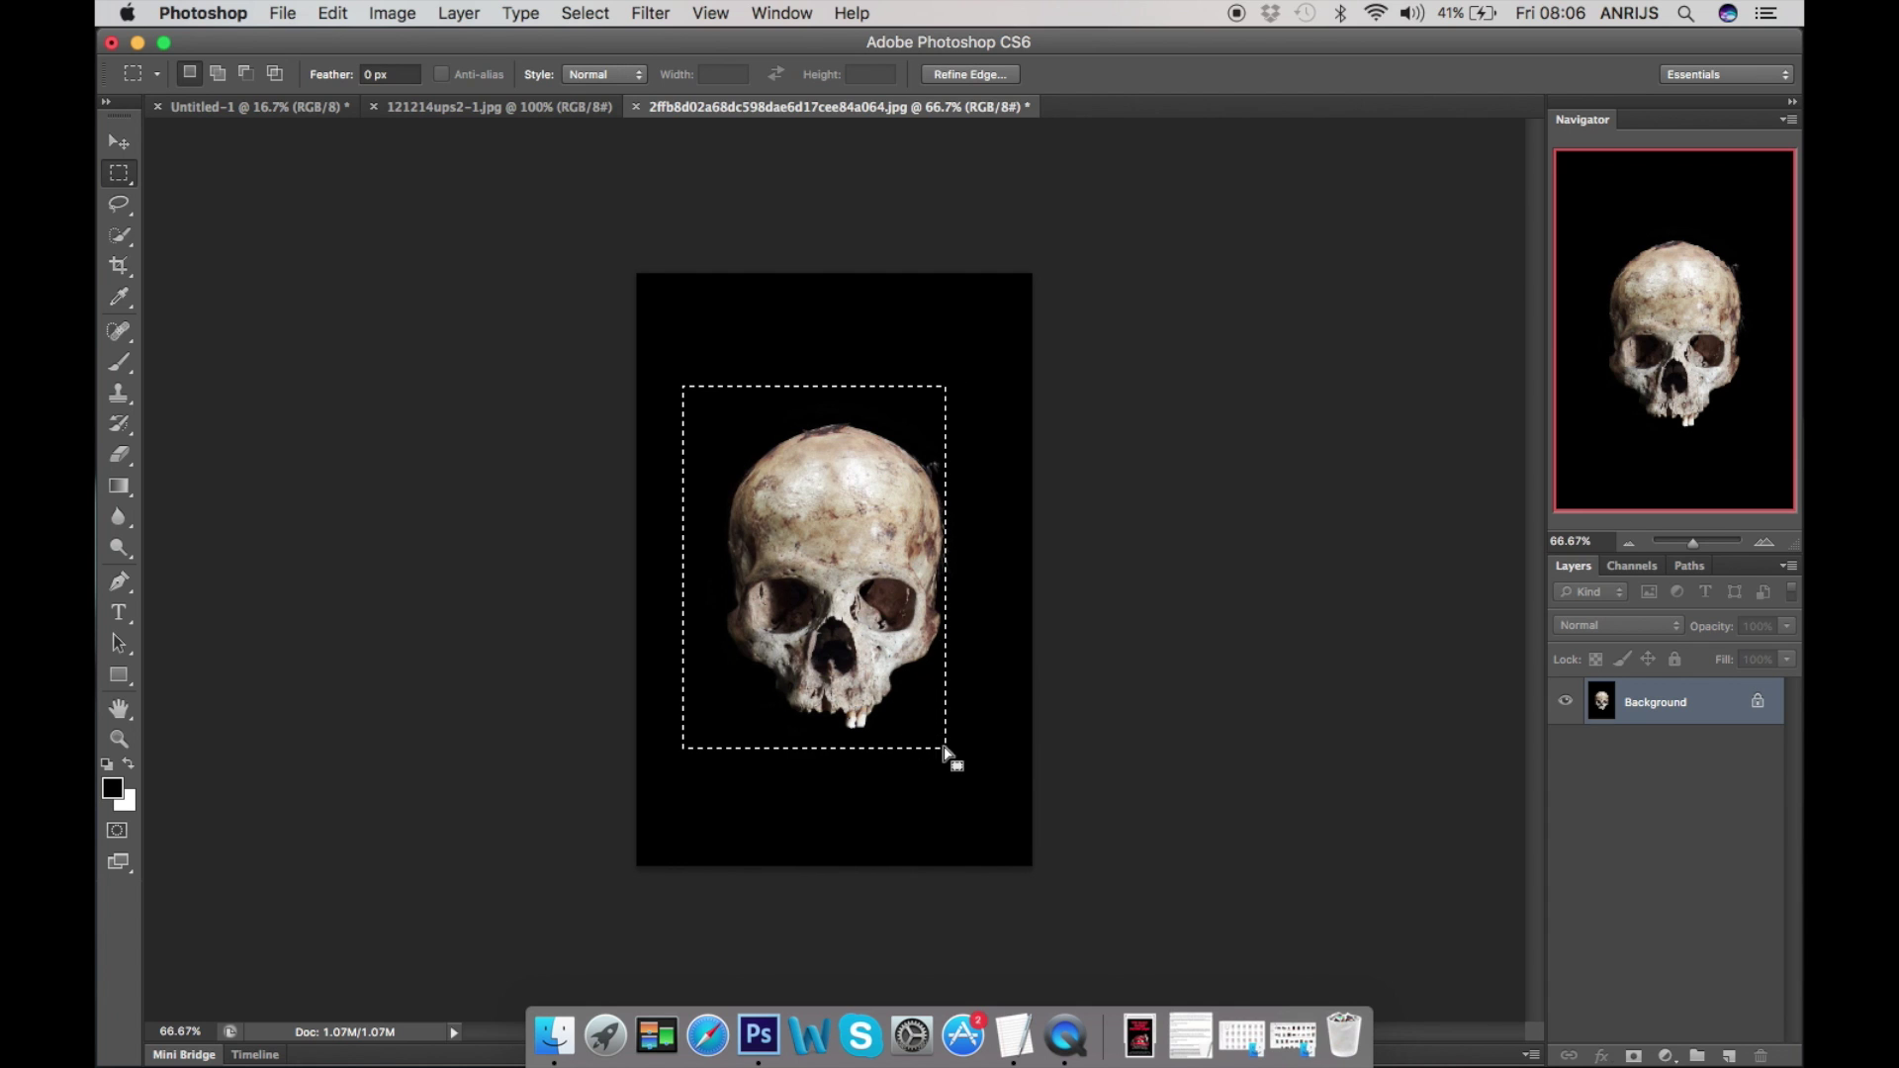
# Cut the selected skull and paste it into the Untitled-1 document
pyautogui.click(332, 13)
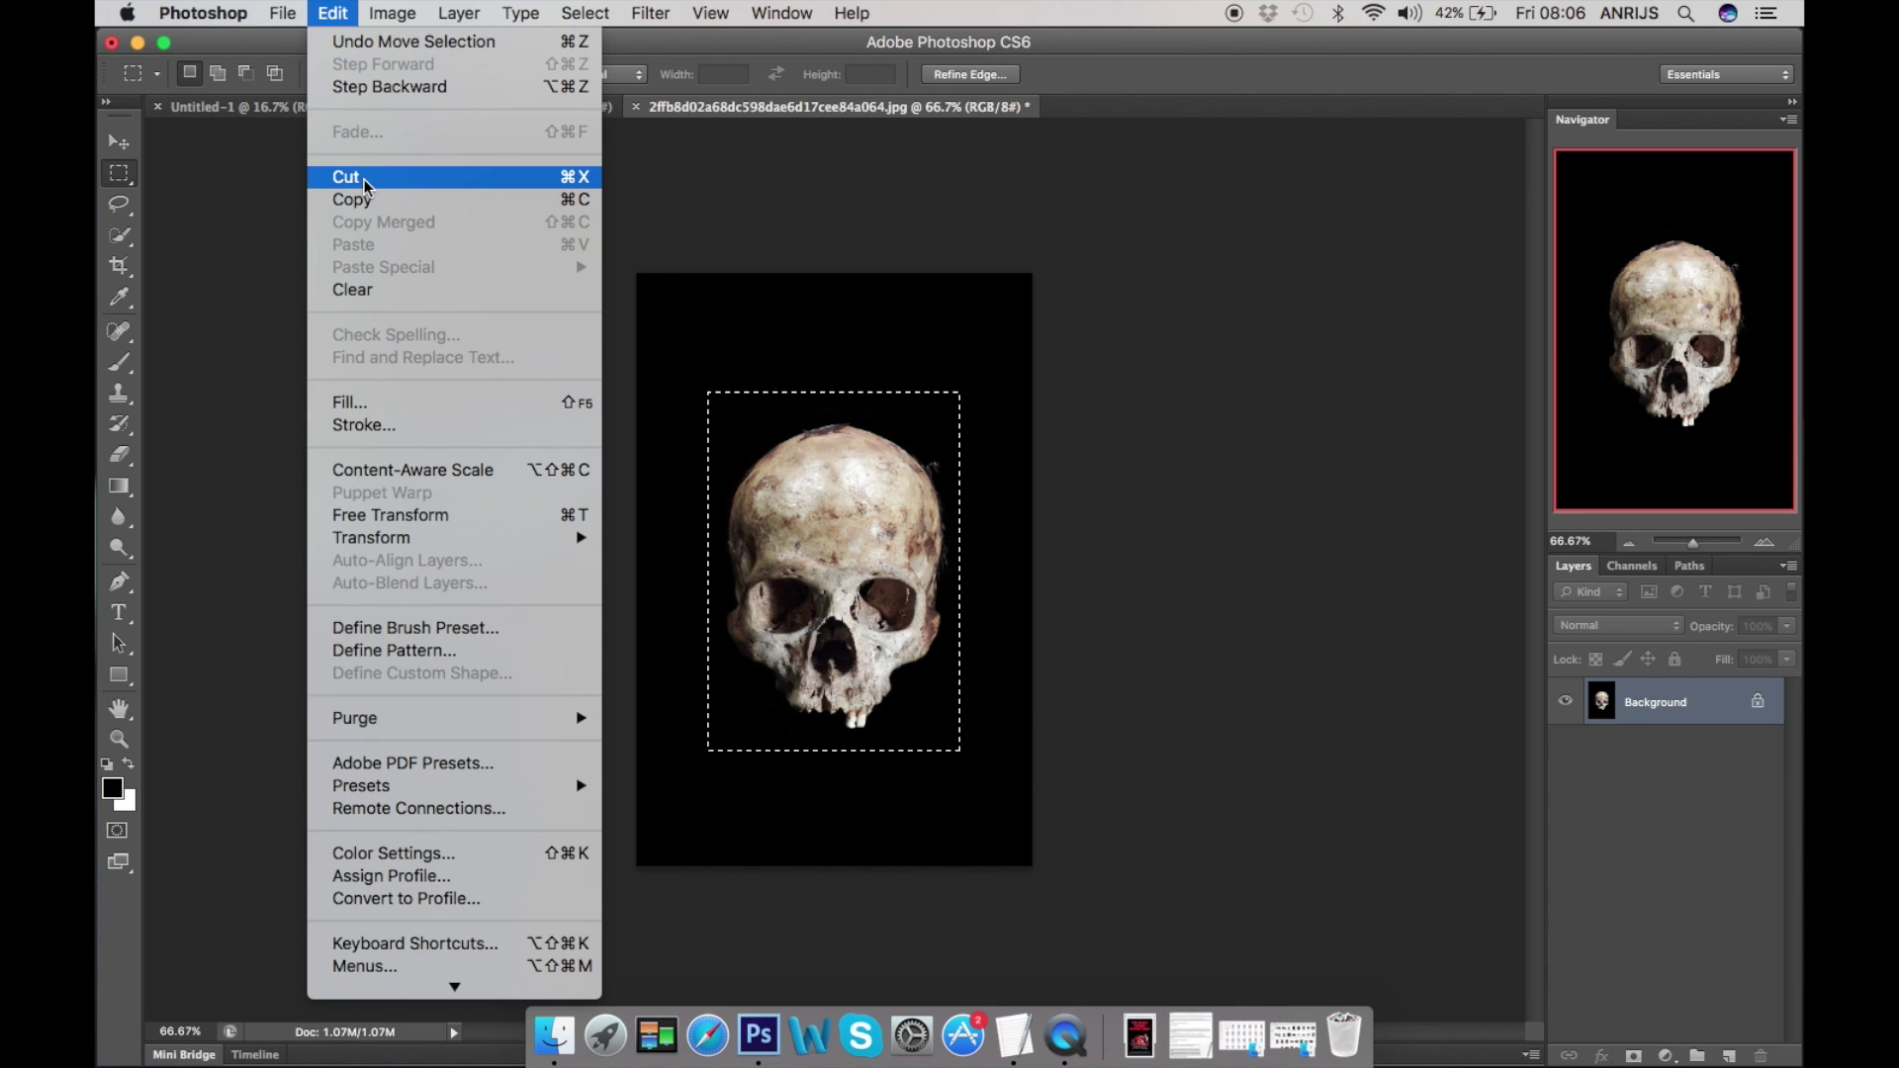
pyautogui.click(364, 180)
pyautogui.click(283, 108)
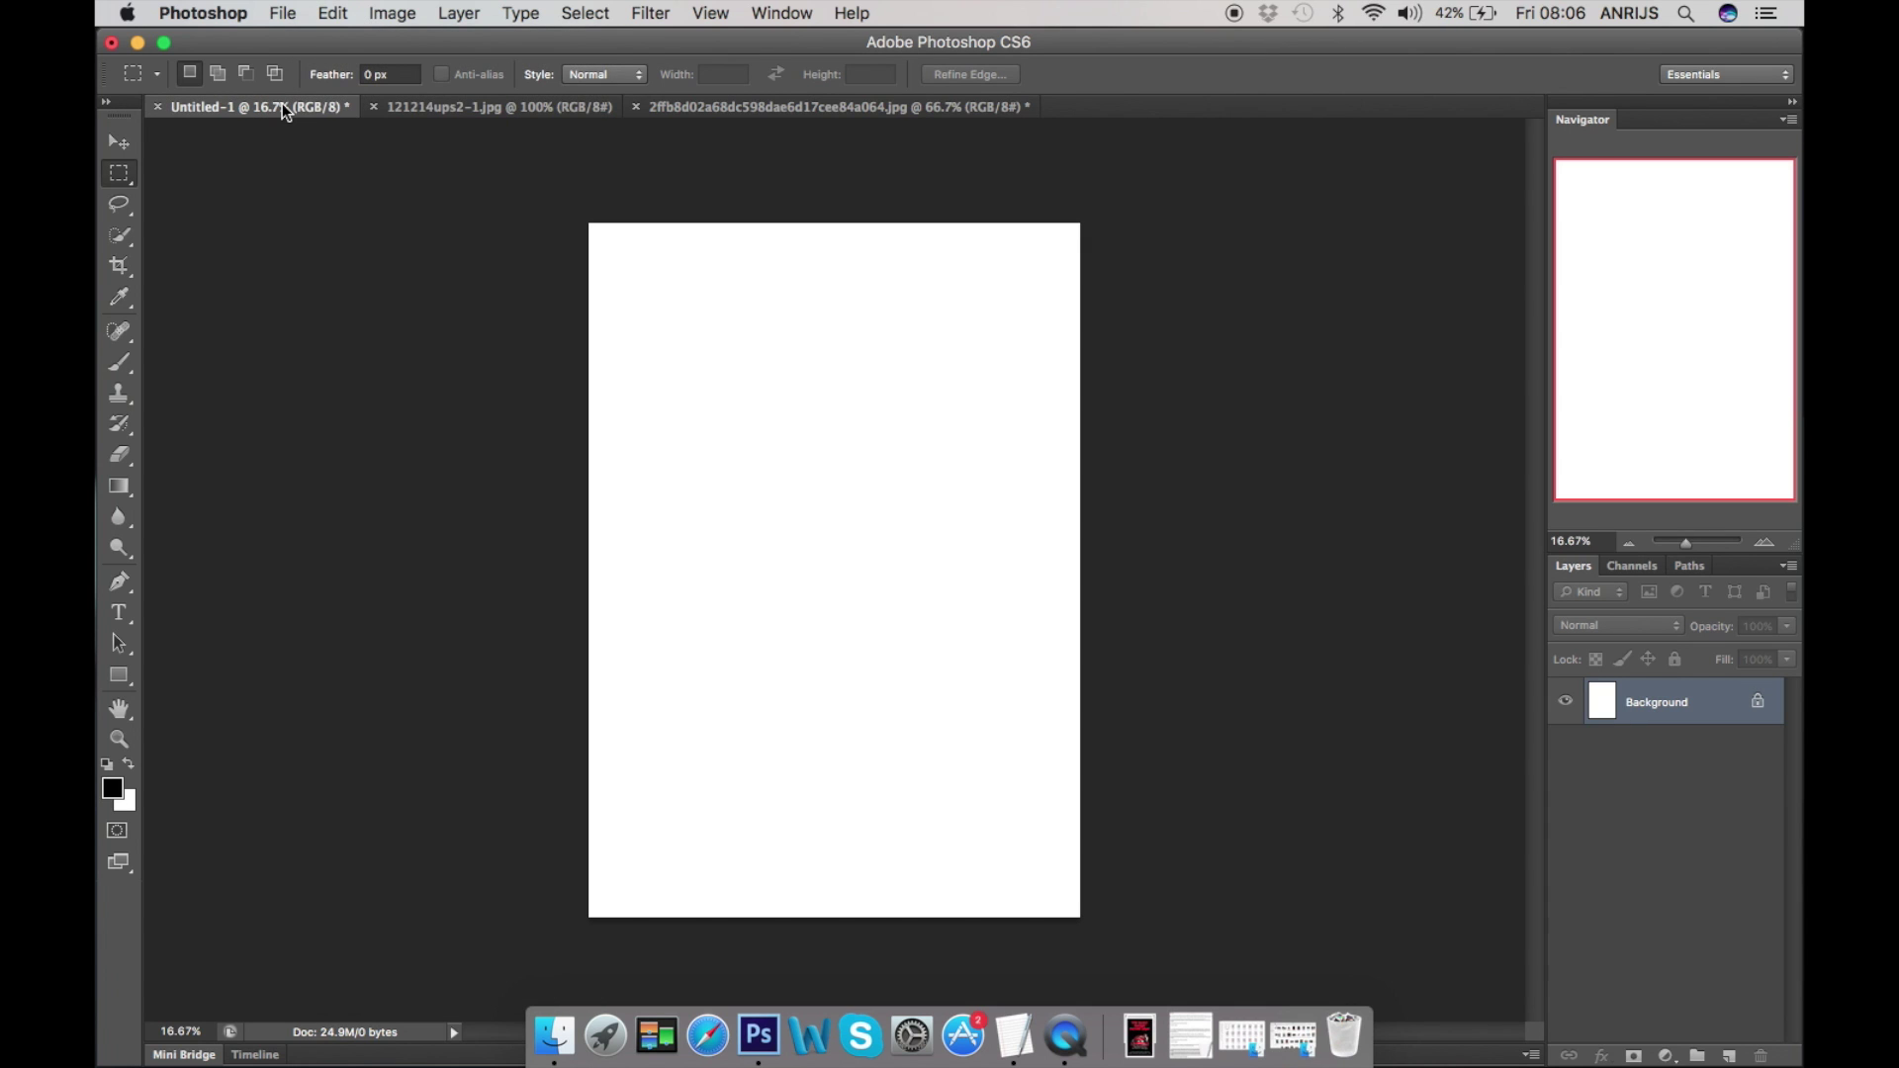
pyautogui.click(332, 13)
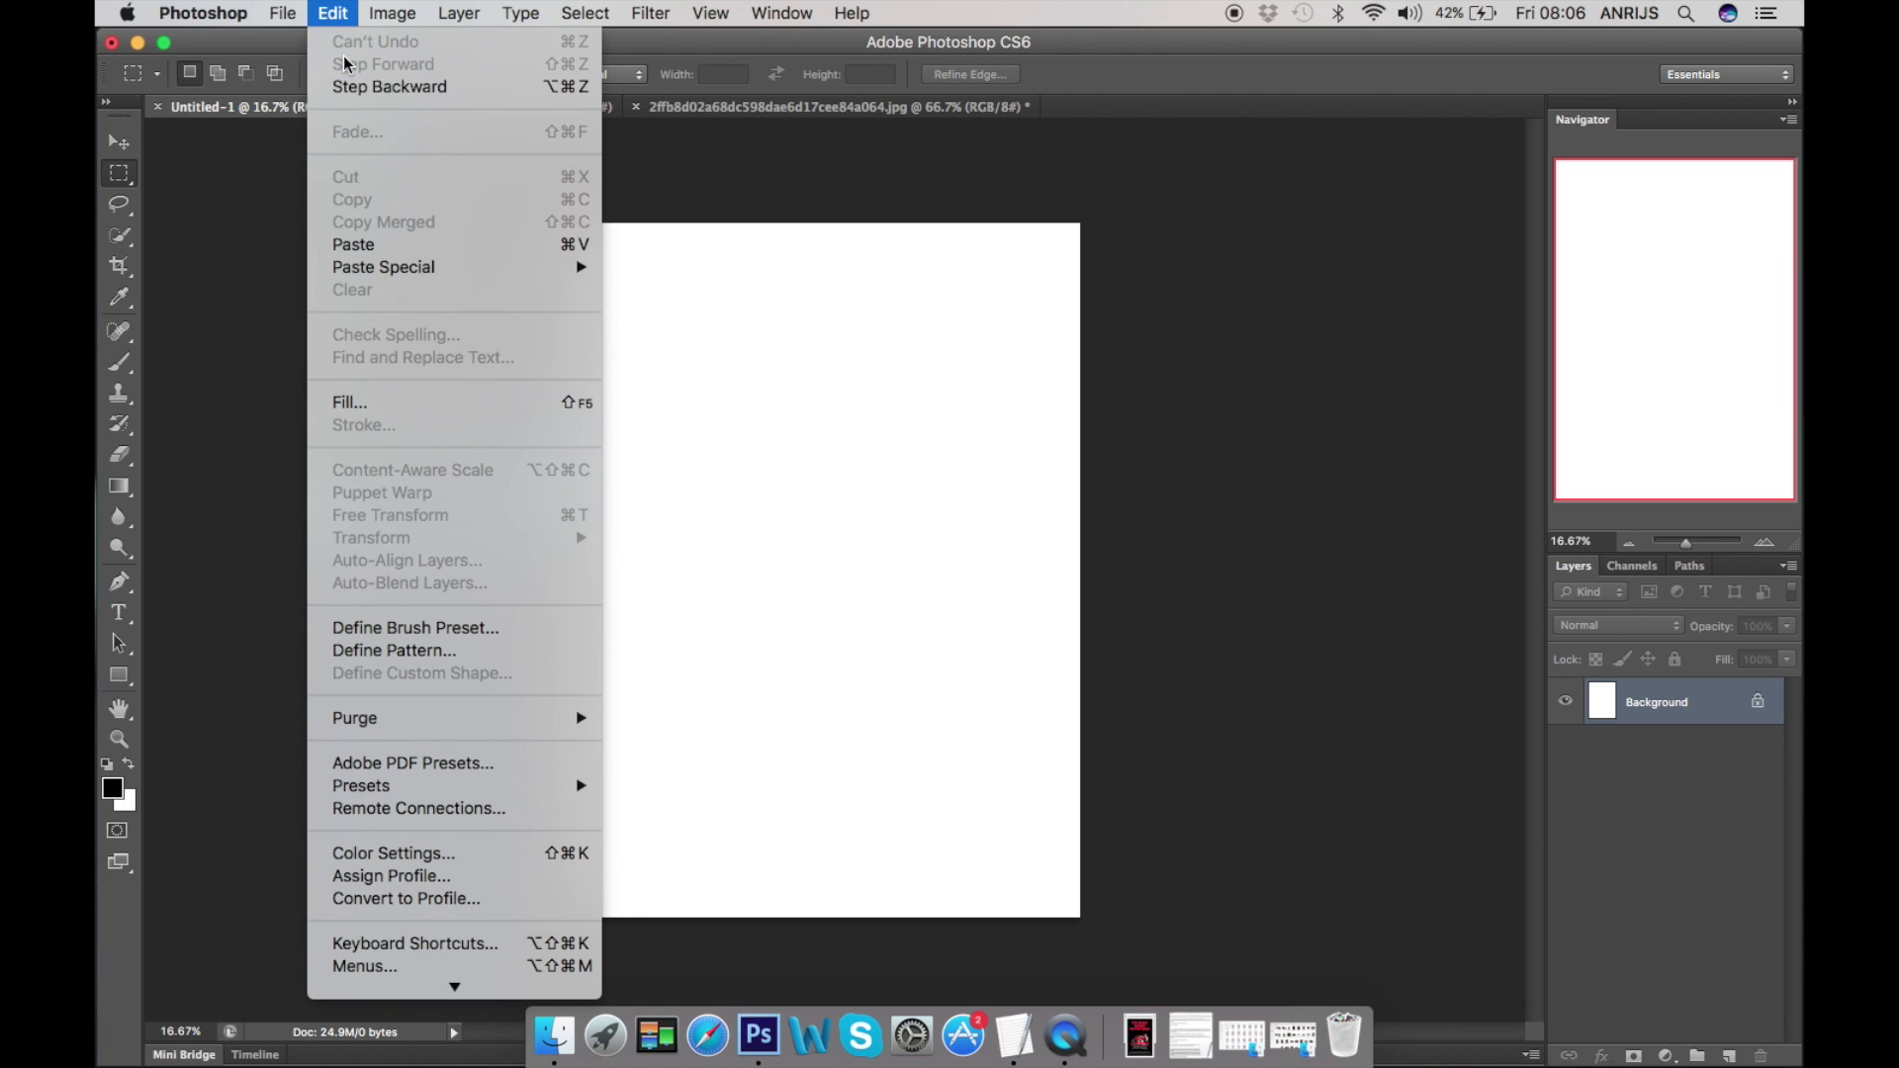
pyautogui.click(365, 246)
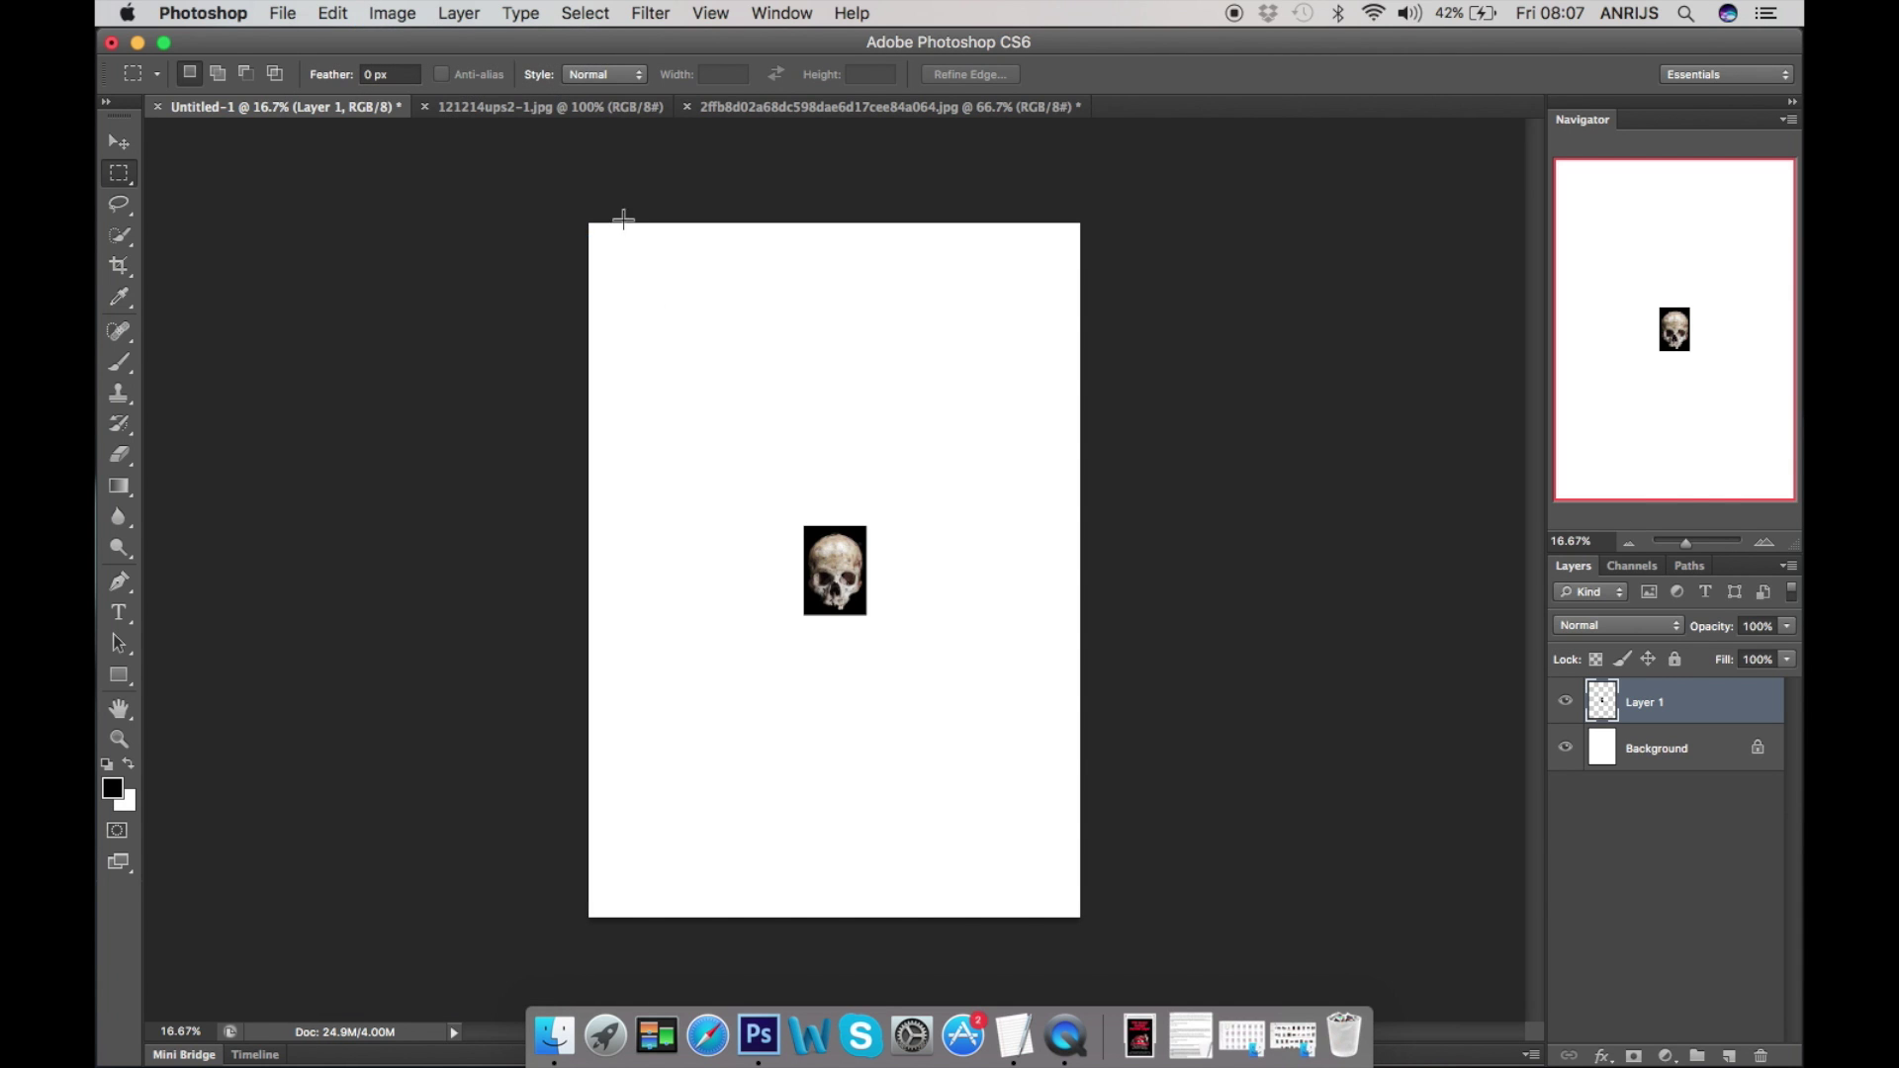
# Select the tattoo machine in 121214ups2-1.jpg with a rectangular marquee and paste it into Untitled-1
pyautogui.click(568, 107)
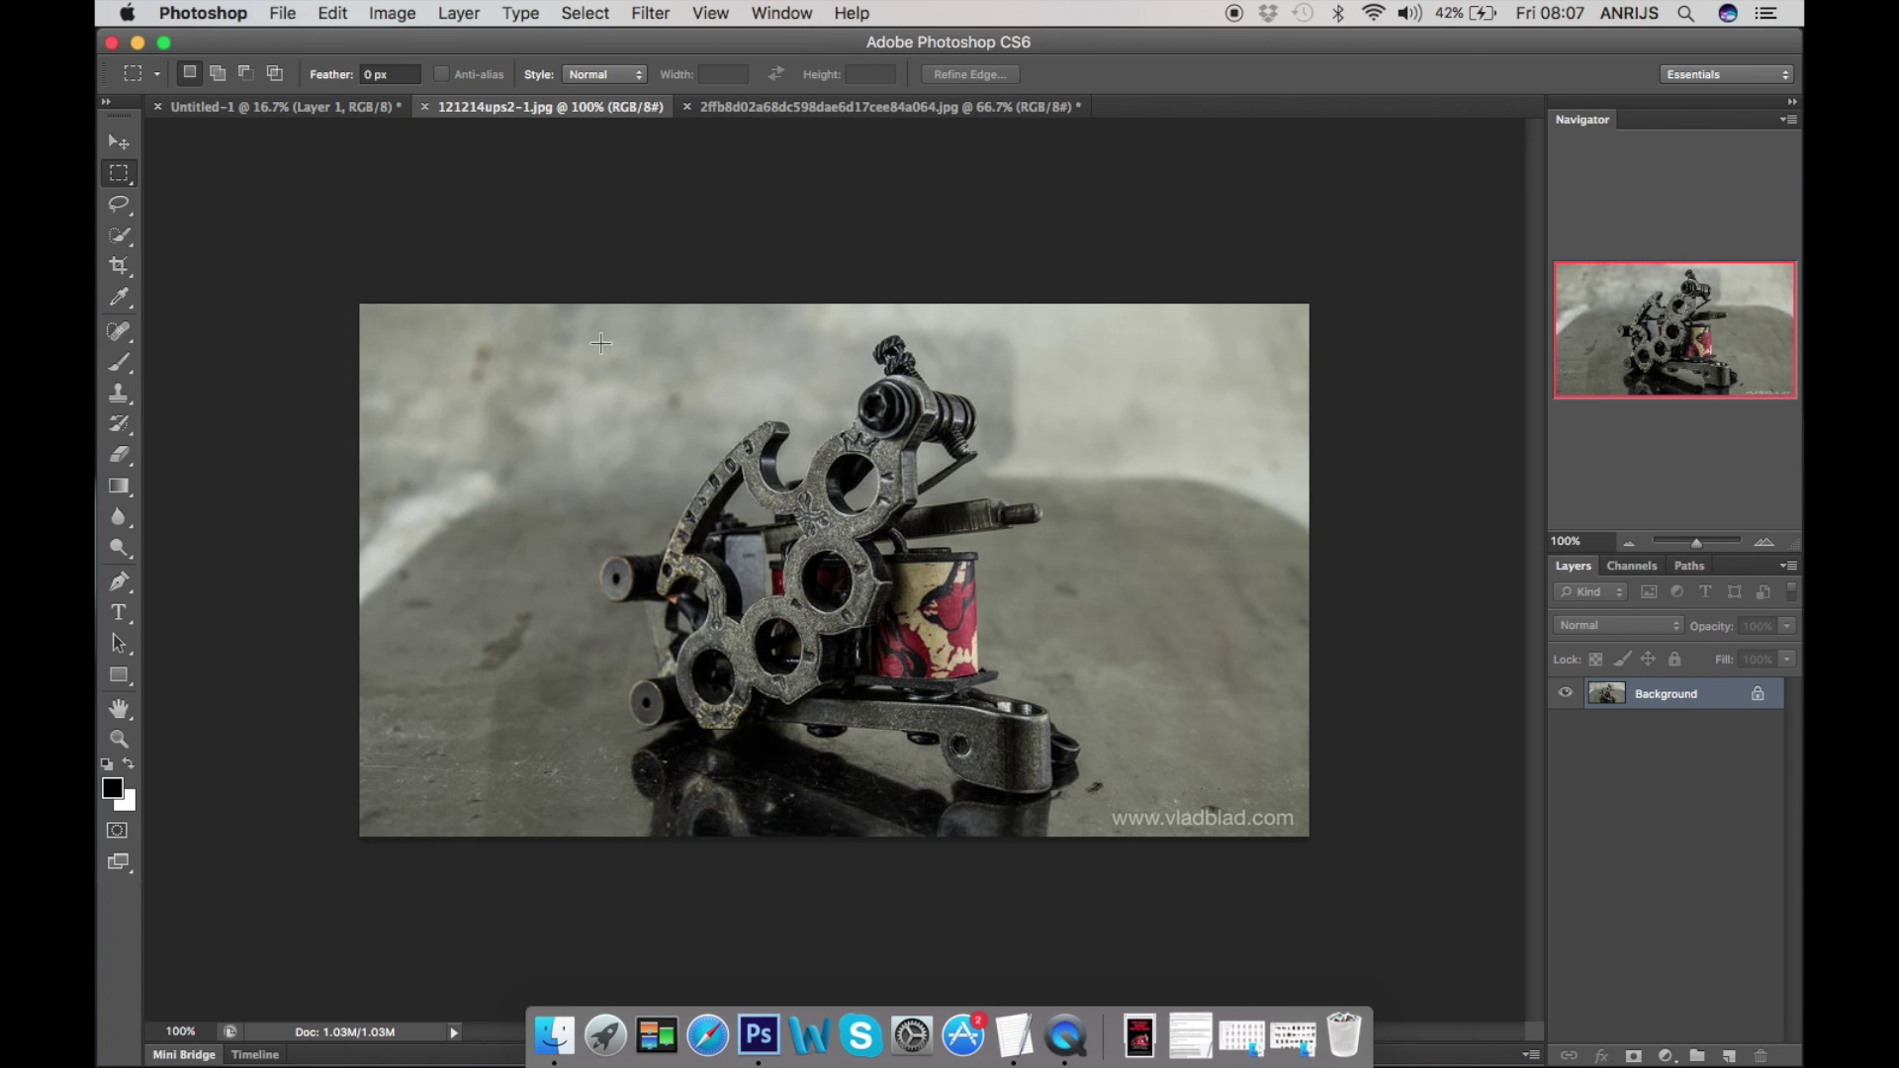
pyautogui.moveTo(576, 327); pyautogui.dragTo(1096, 818)
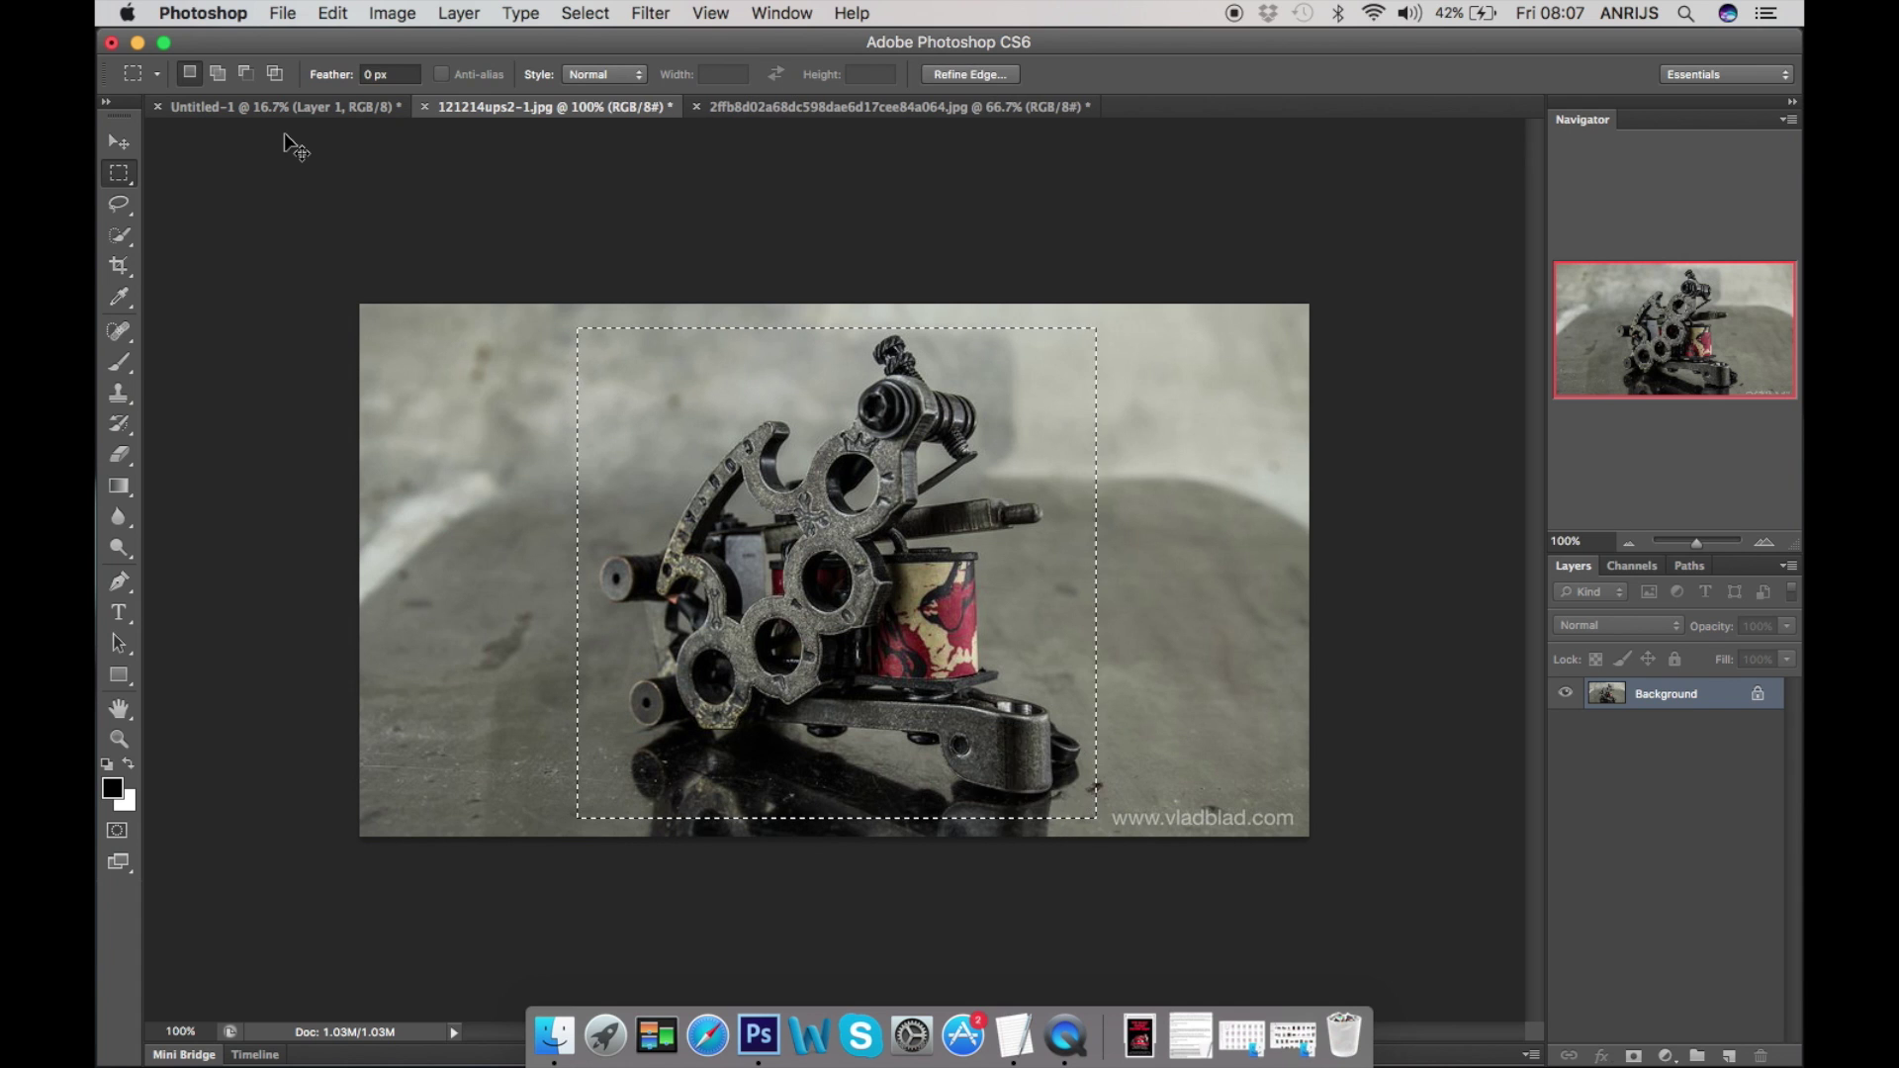
pyautogui.press('super+BackSpace')
pyautogui.click(285, 106)
pyautogui.press('super+v')
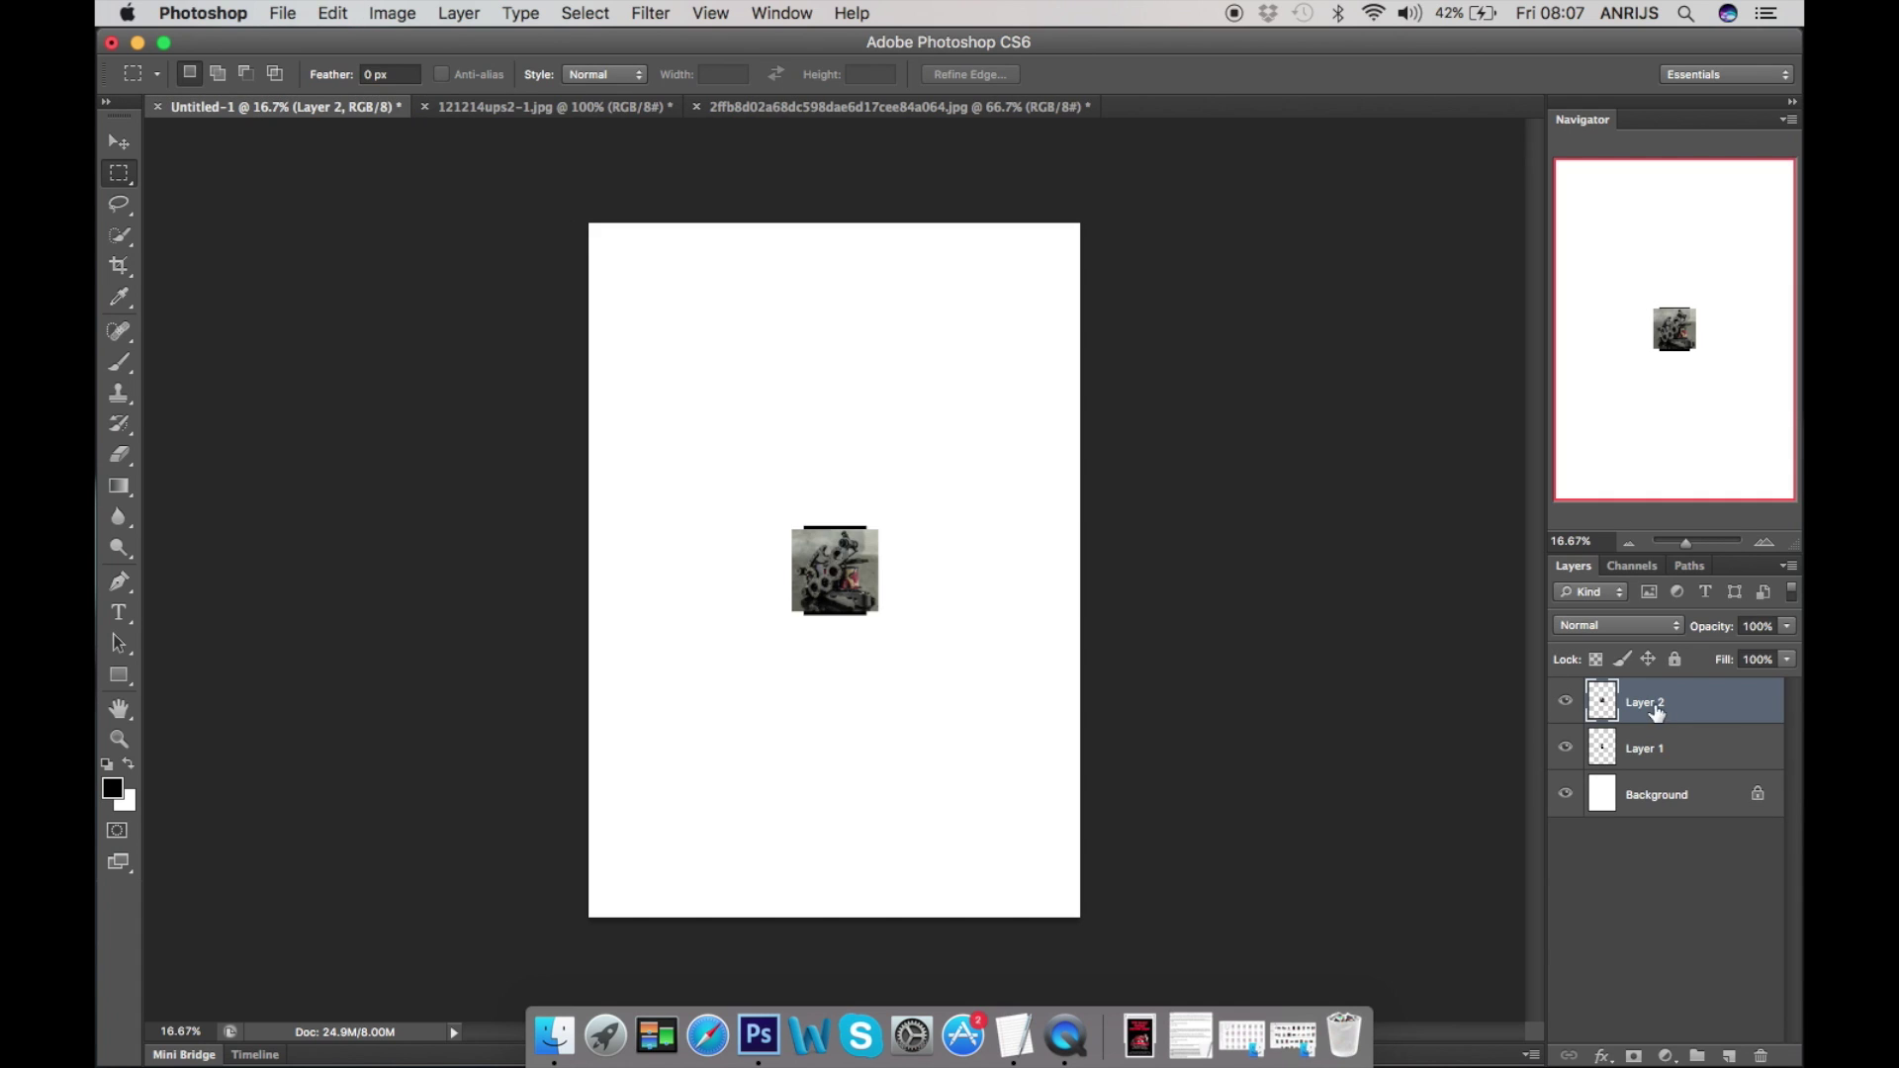
# Move the skull layer to the page's lower right area and the tattoo machine layer to its upper left area
pyautogui.click(1644, 751)
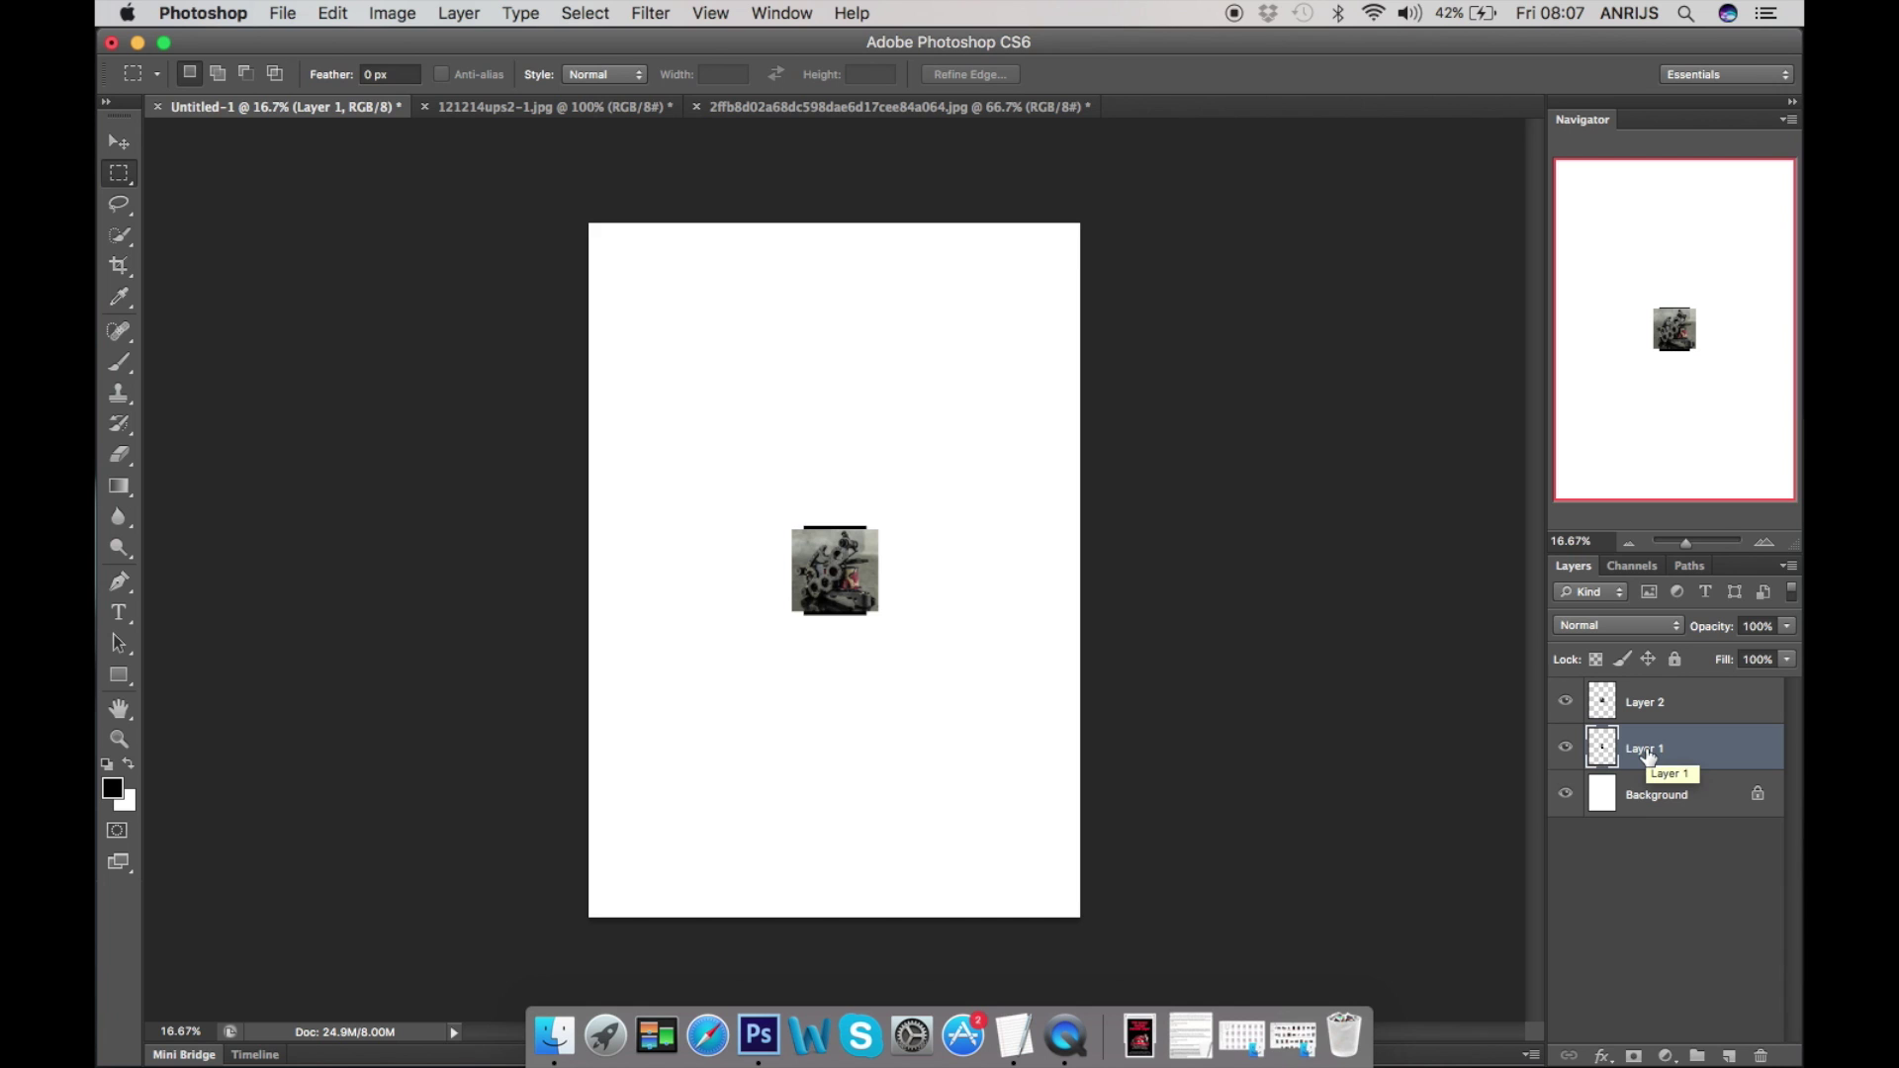
pyautogui.moveTo(854, 601); pyautogui.dragTo(943, 779)
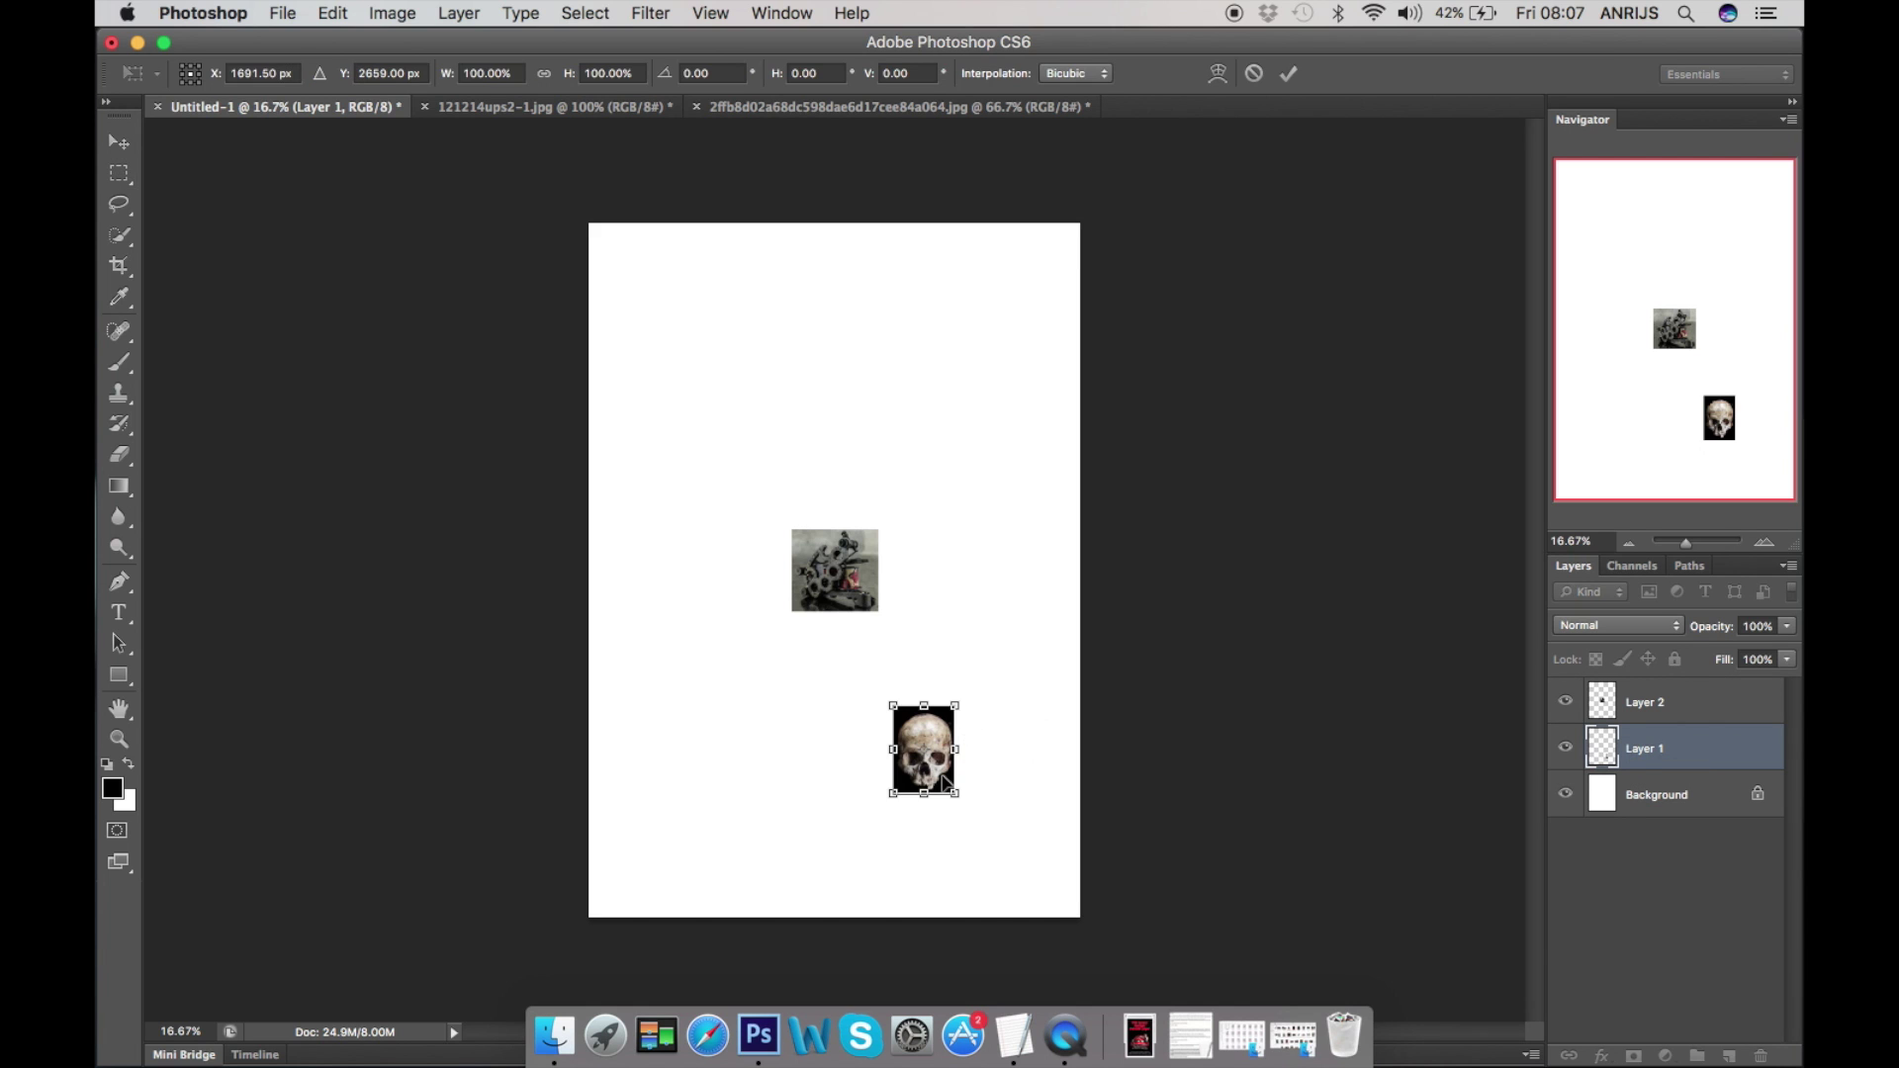
pyautogui.click(1720, 713)
pyautogui.press('super+t')
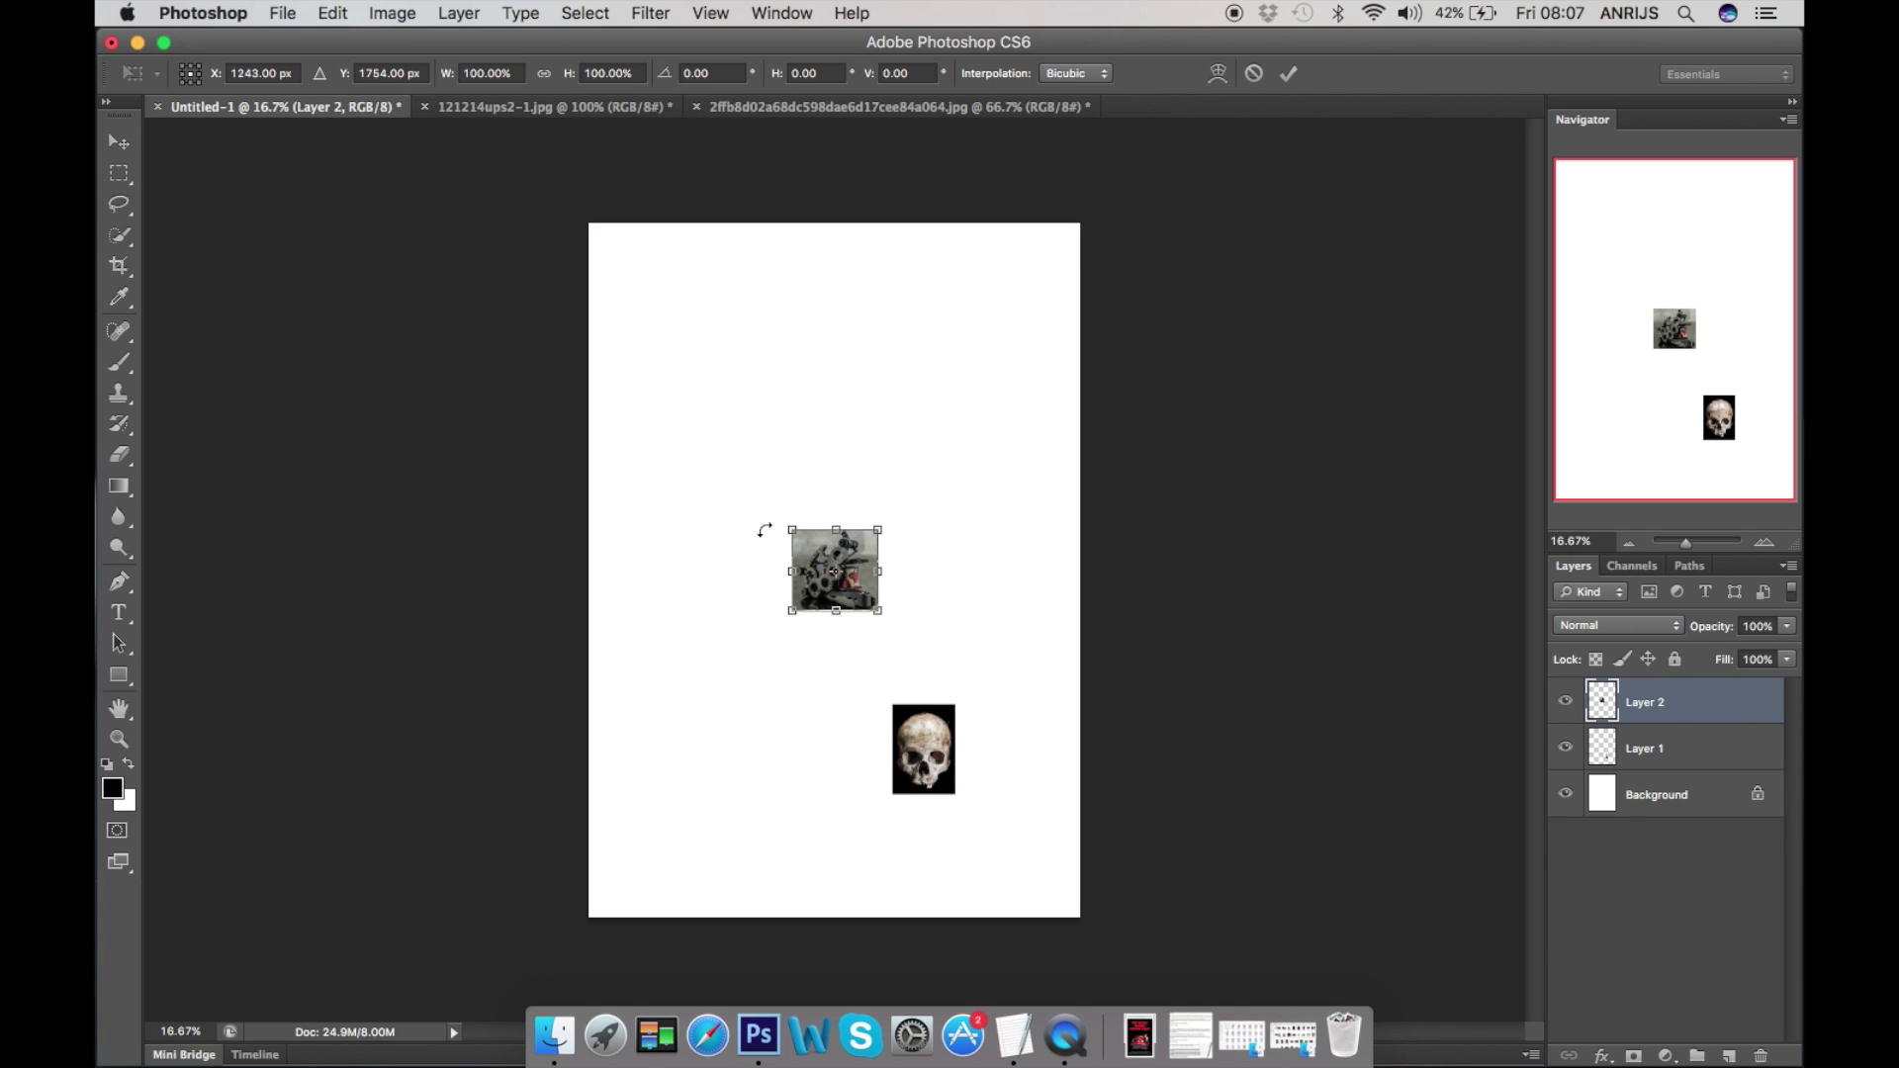
pyautogui.moveTo(805, 530); pyautogui.dragTo(726, 282)
pyautogui.press('Return')
pyautogui.click(1658, 751)
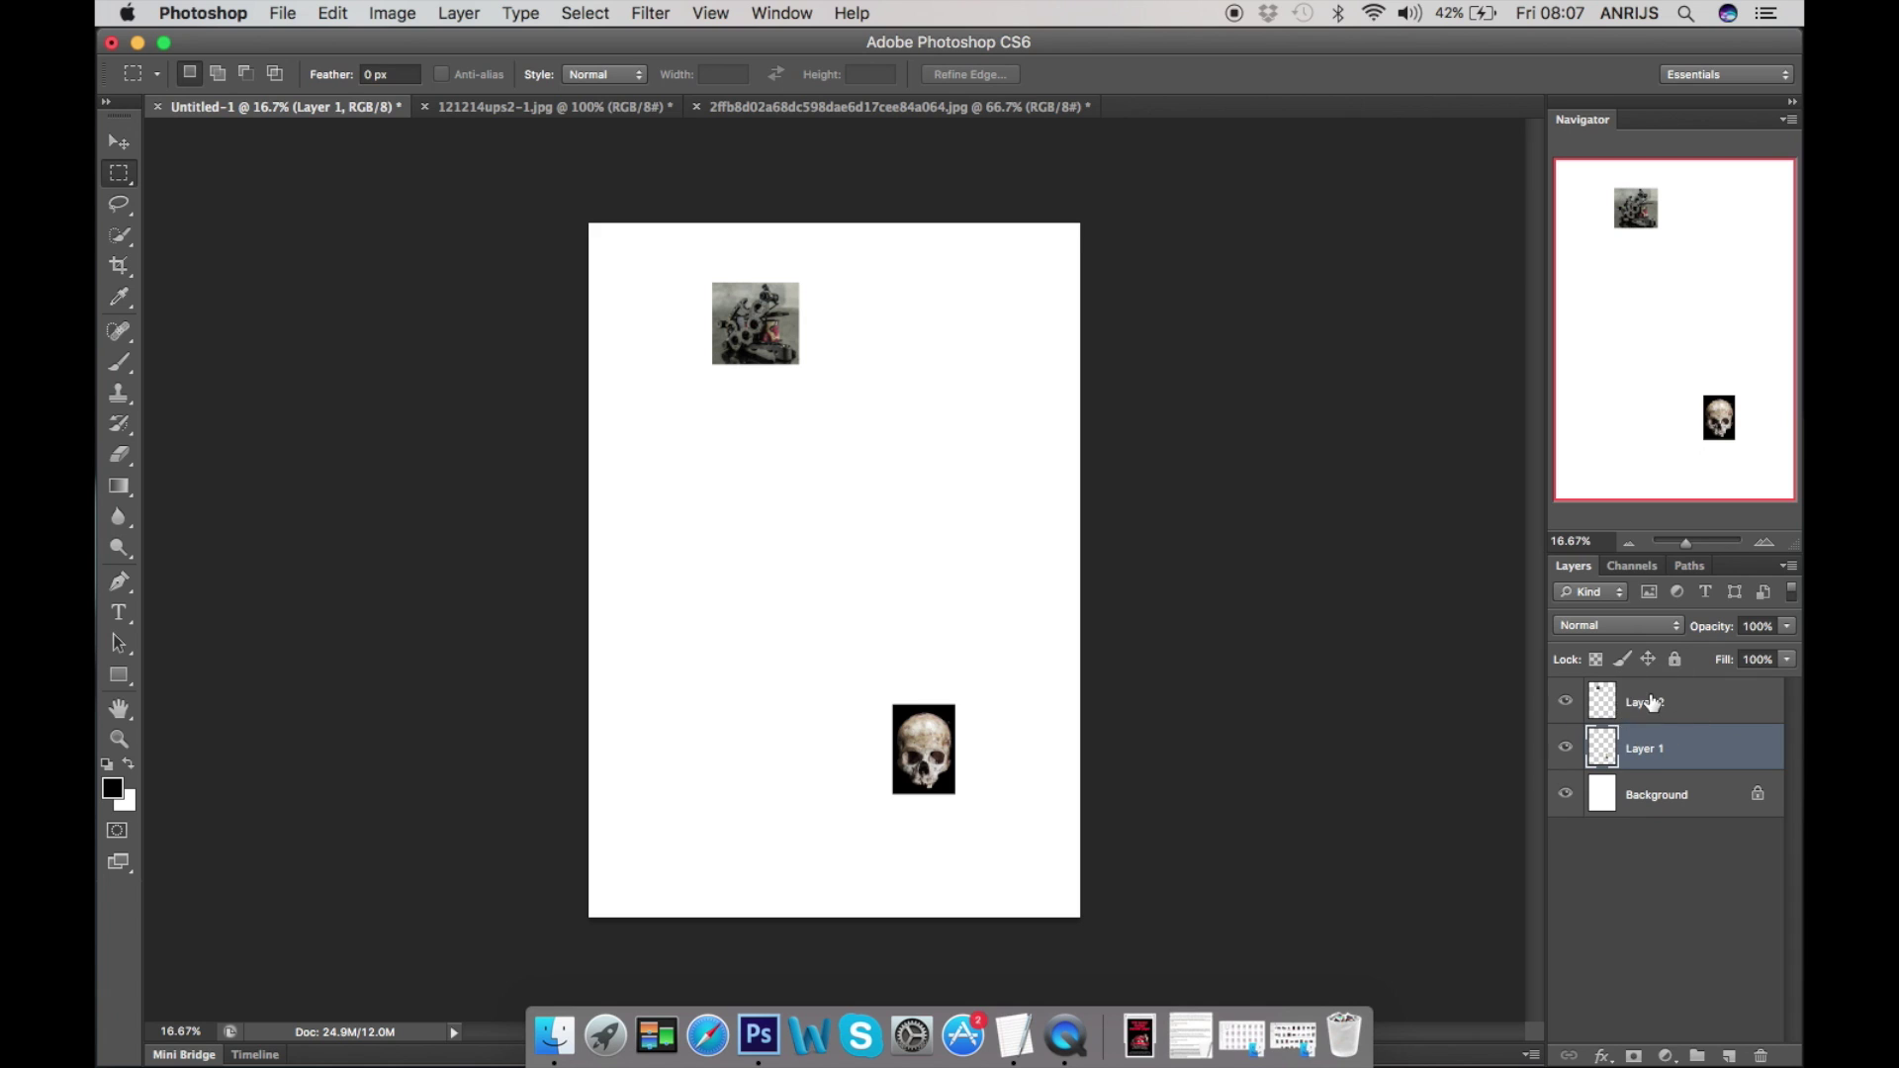
pyautogui.click(1652, 702)
pyautogui.click(1650, 748)
pyautogui.click(1648, 704)
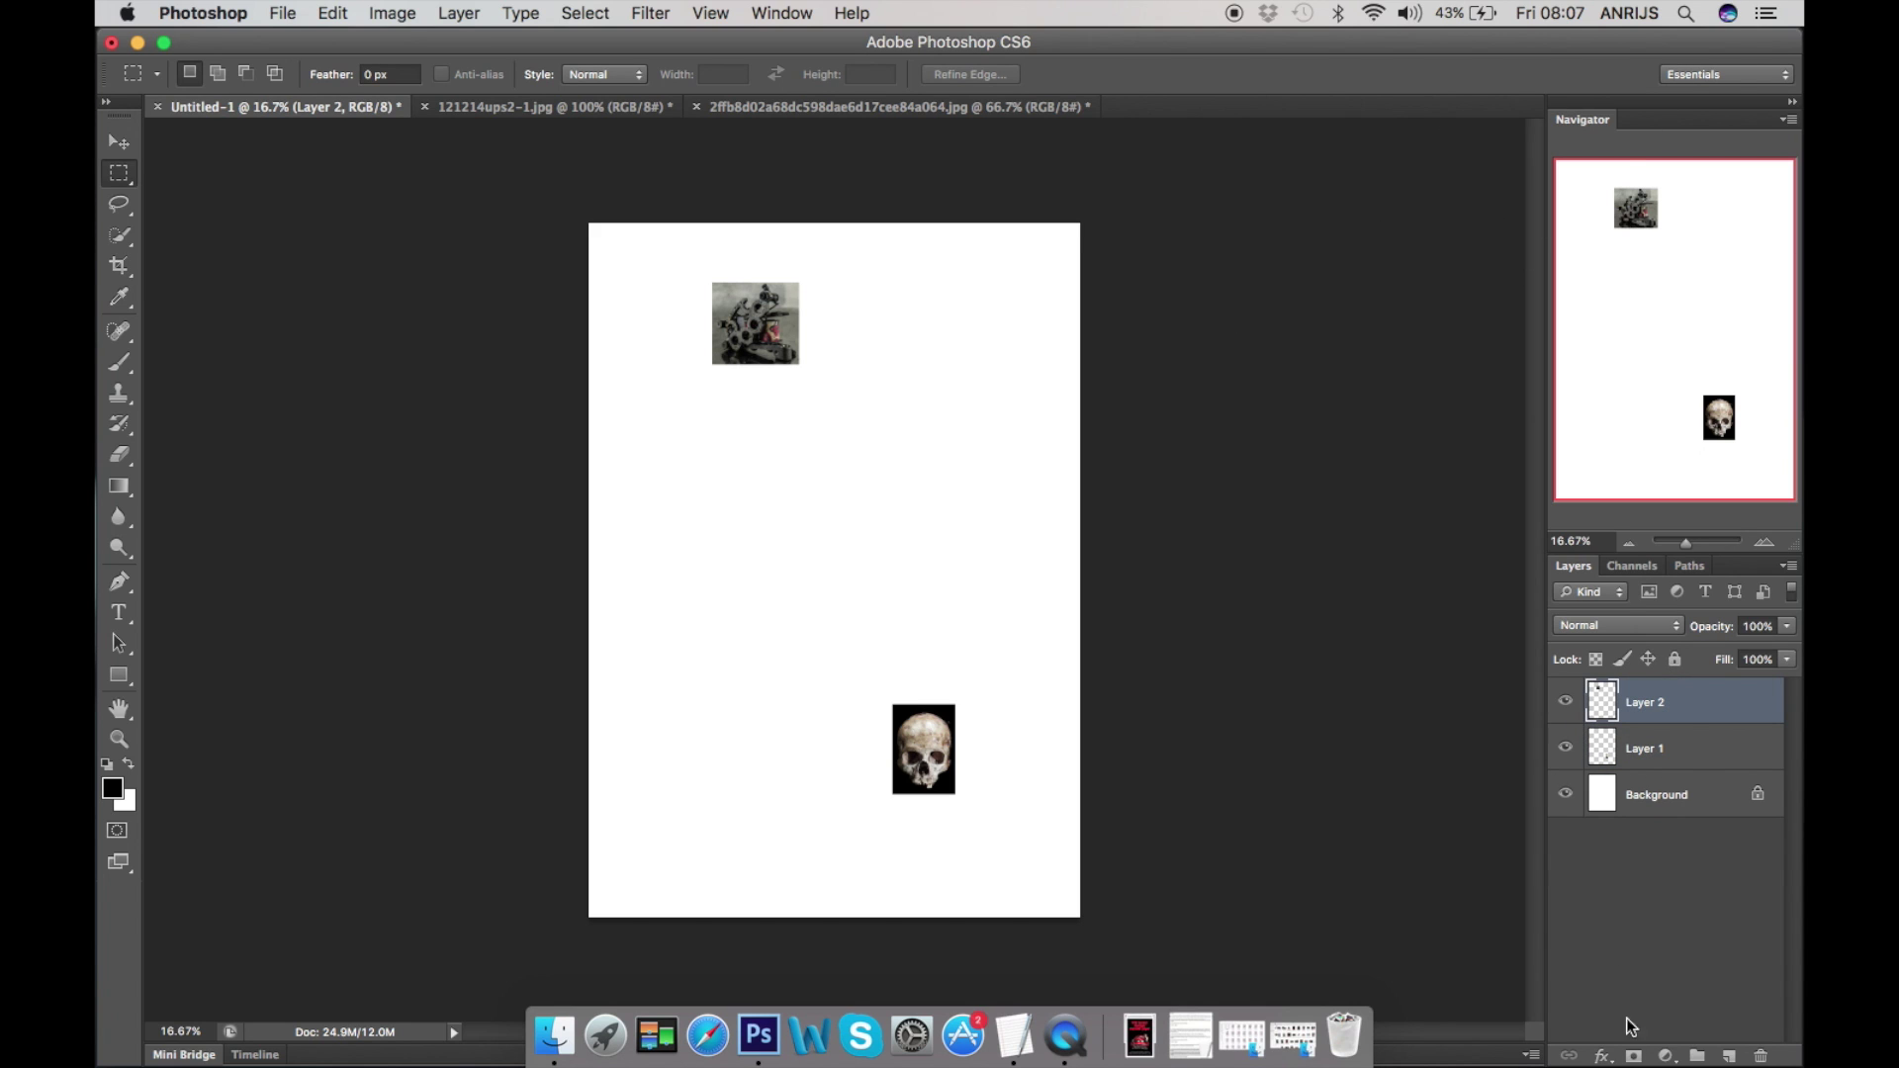
pyautogui.click(722, 12)
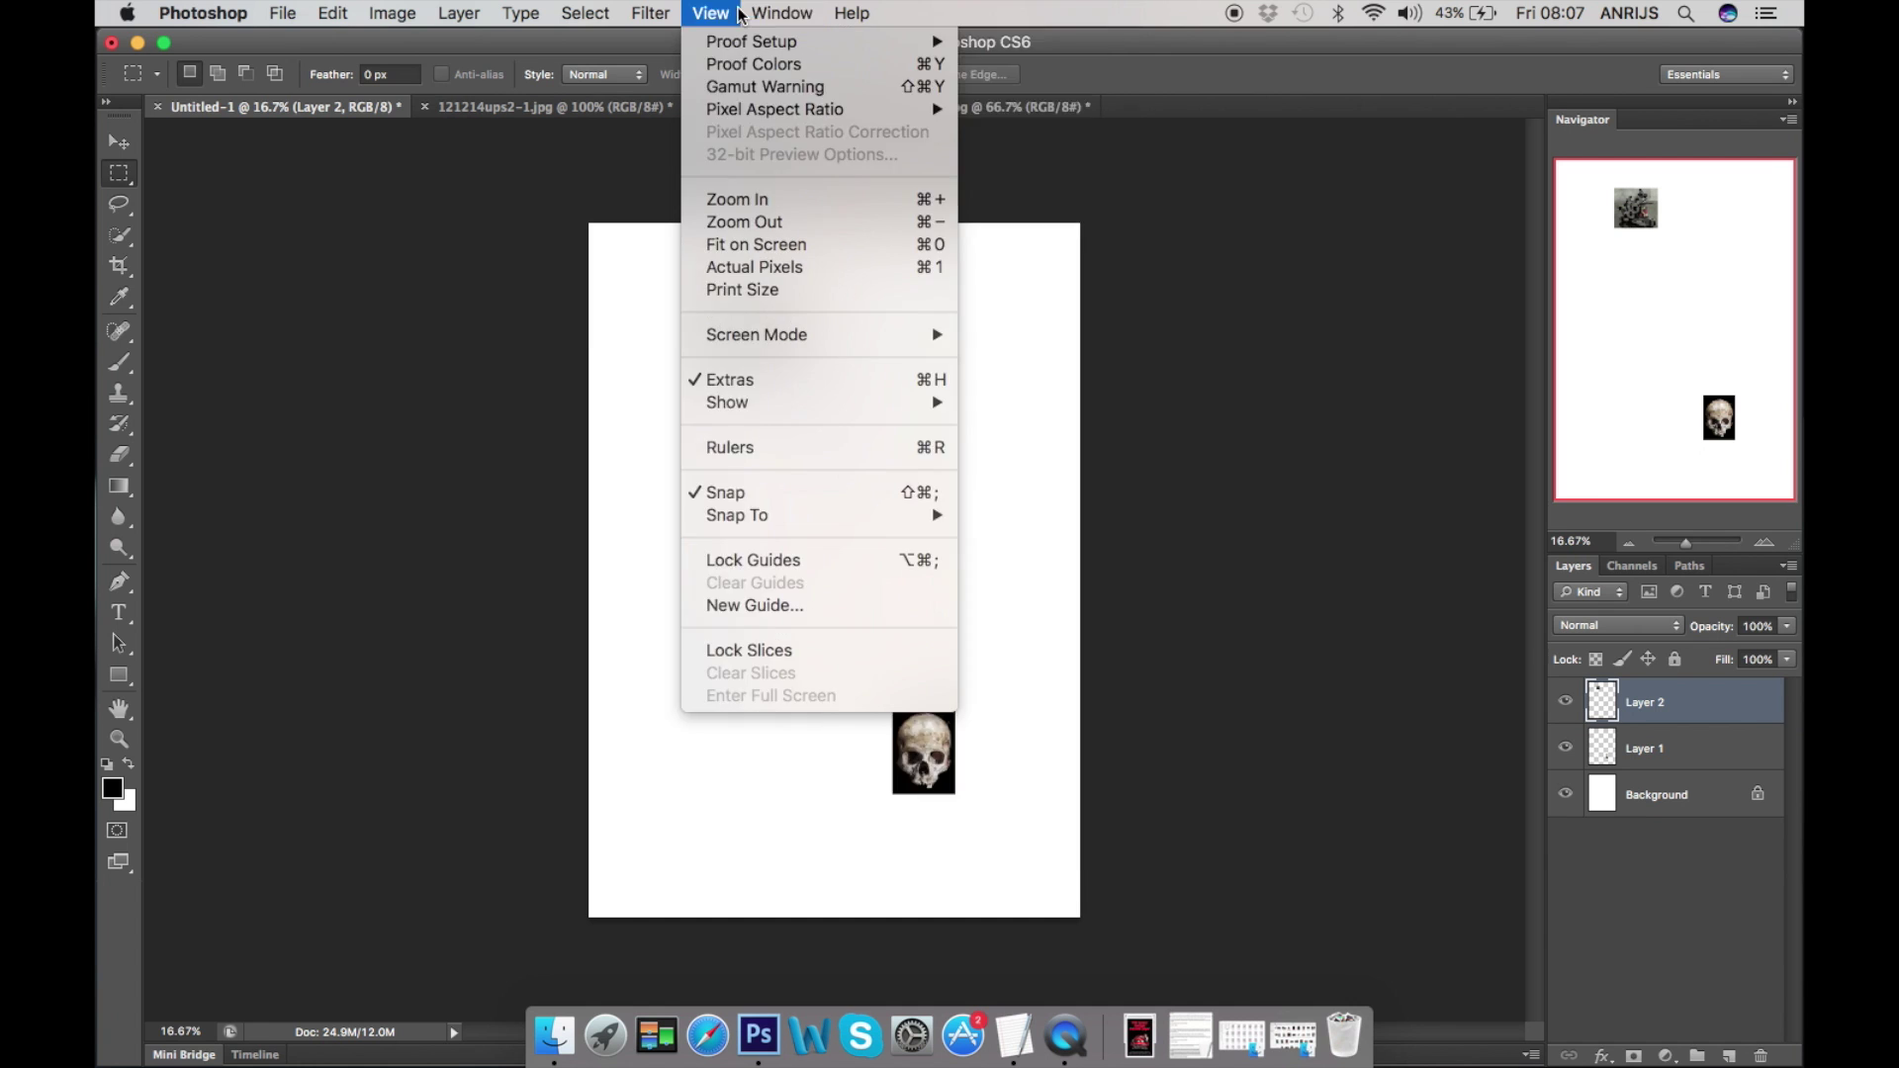
pyautogui.moveTo(751, 13)
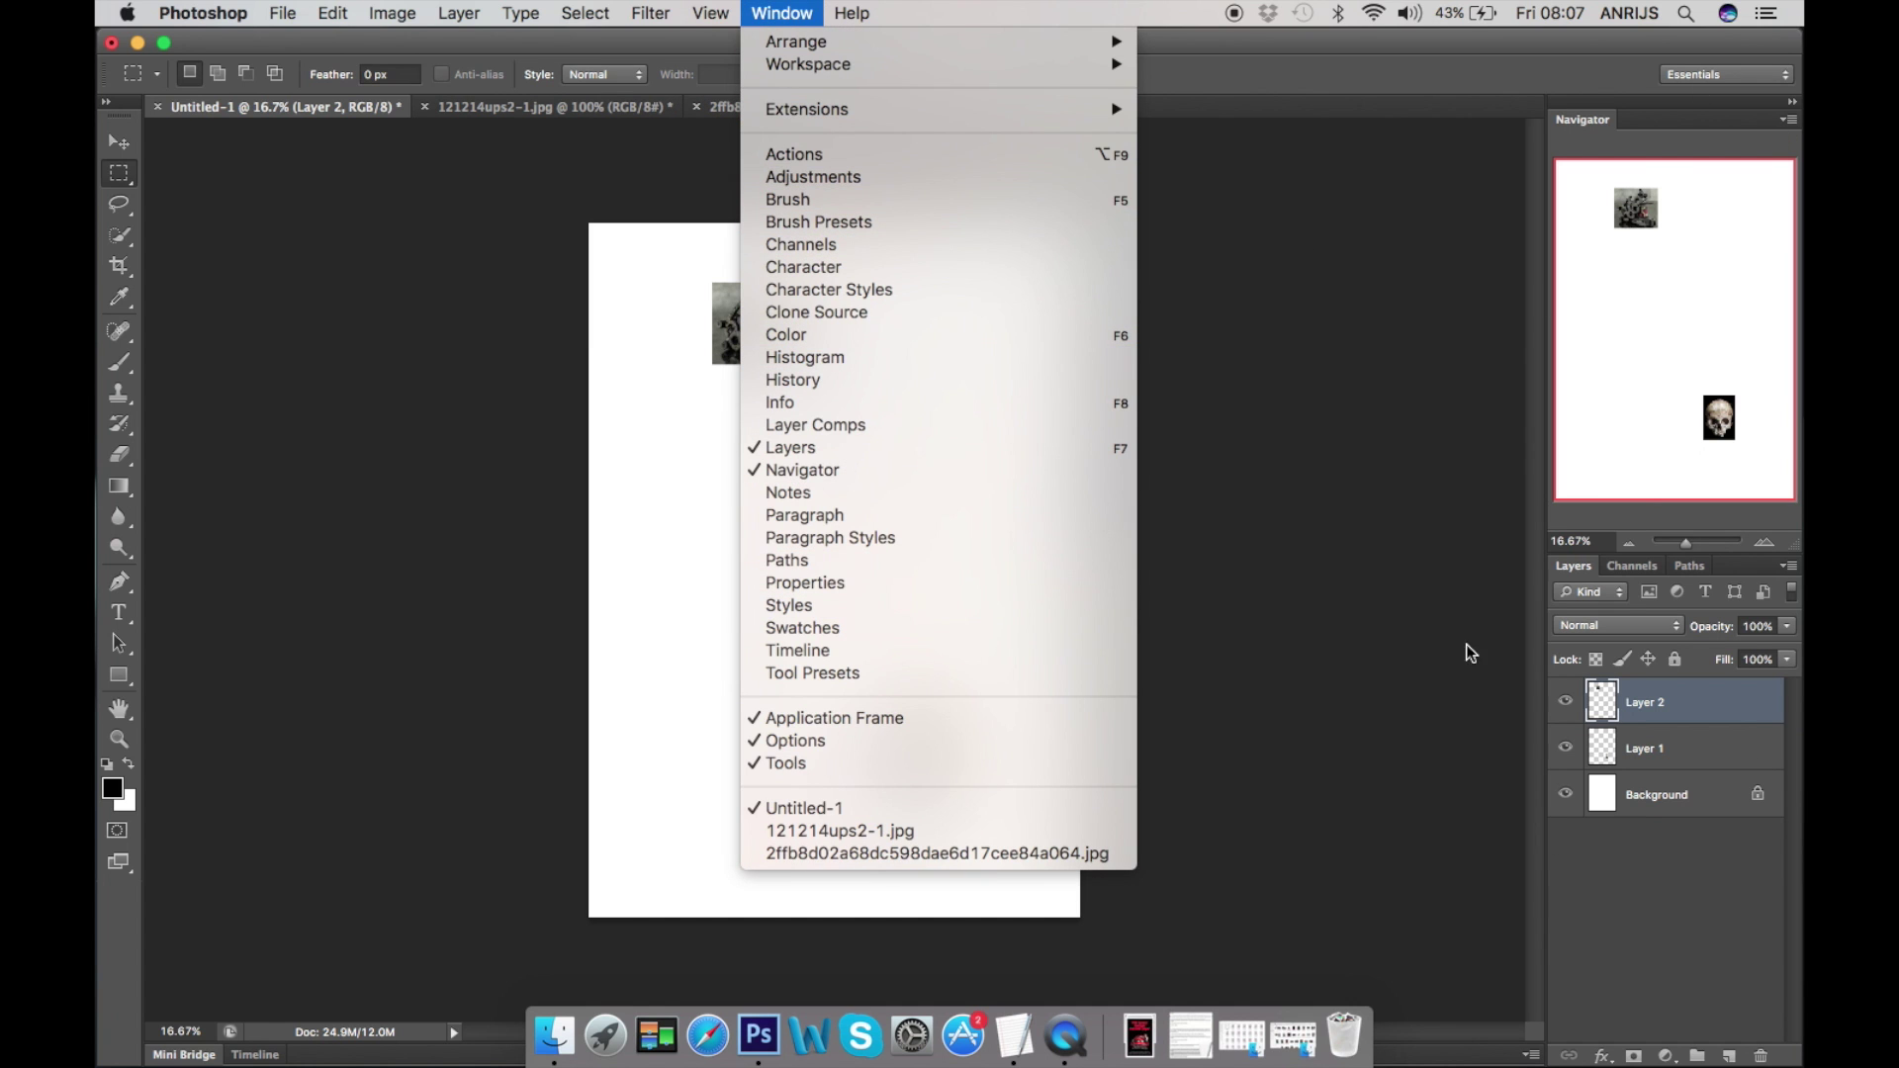
pyautogui.click(1429, 633)
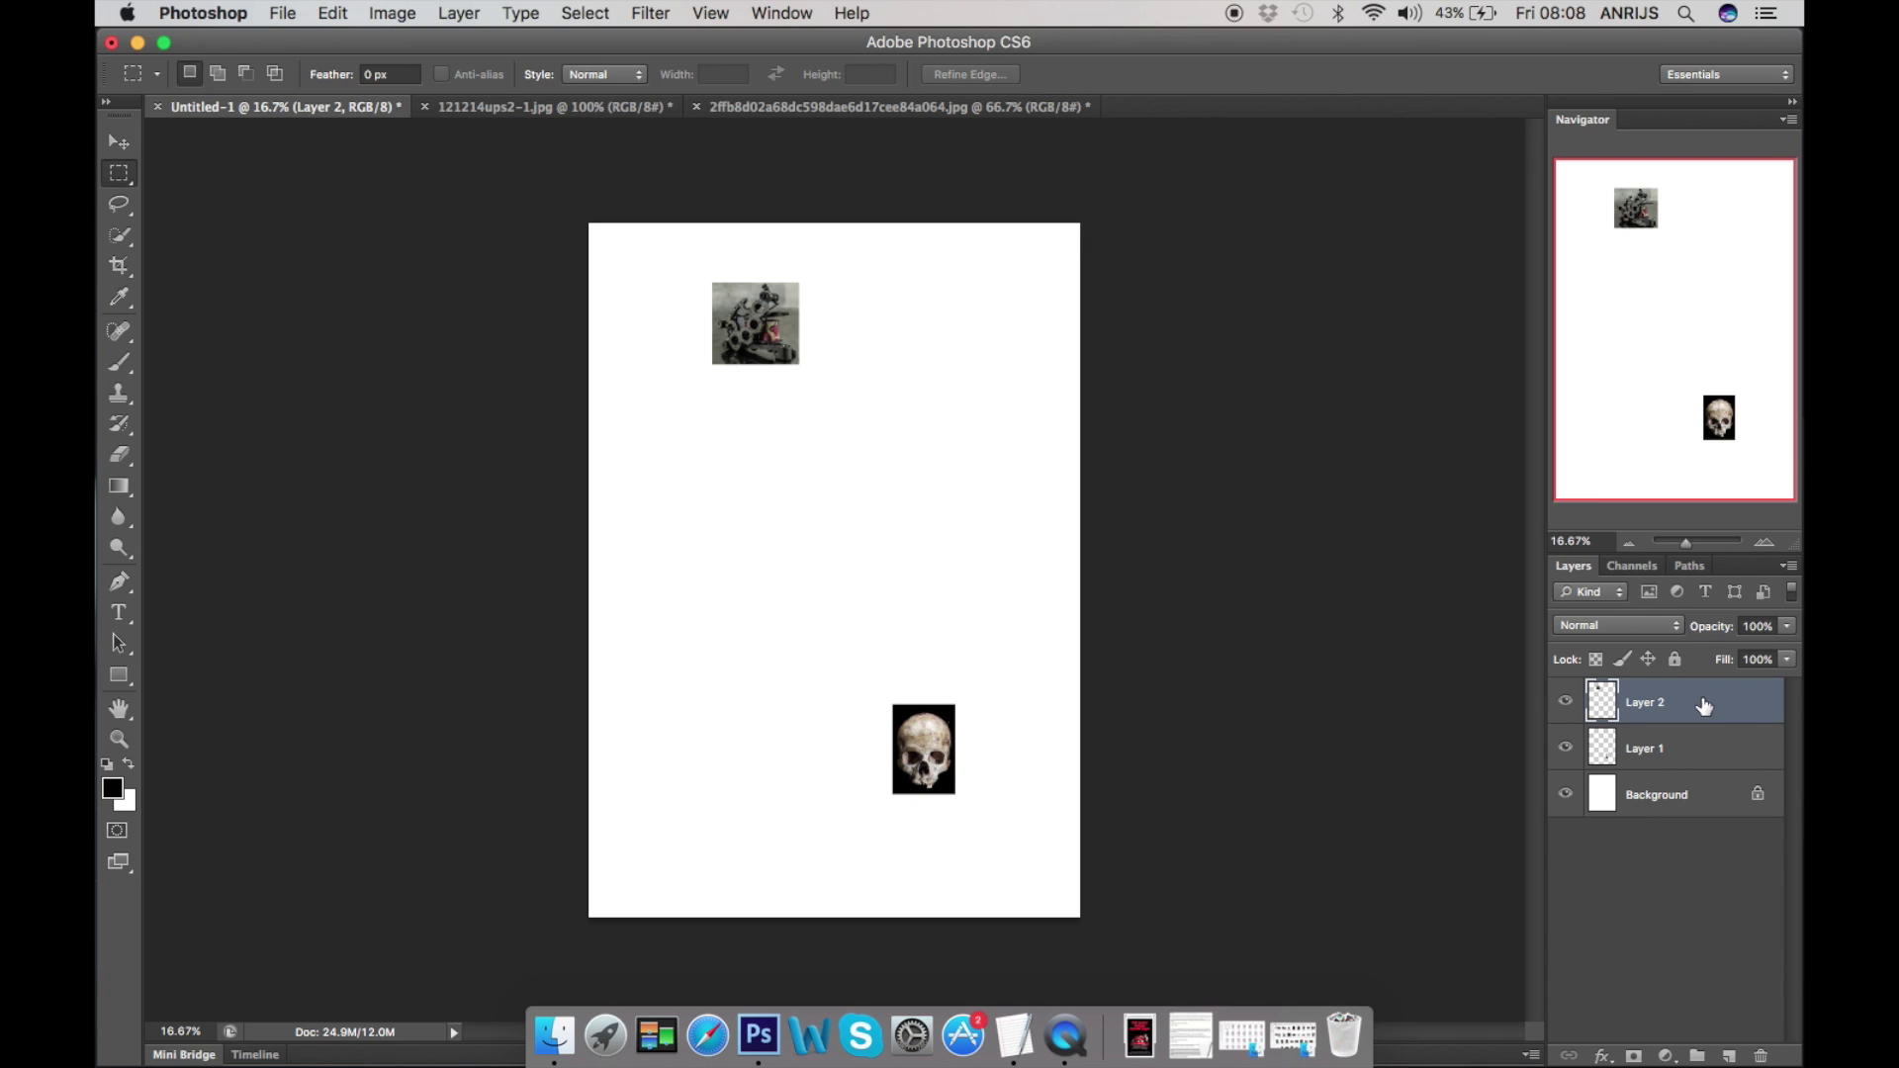
# Enlarge the skull on Layer 1 with Free Transform in linked proportions to fill most of the page, tilted slightly counter-clockwise
pyautogui.click(1649, 748)
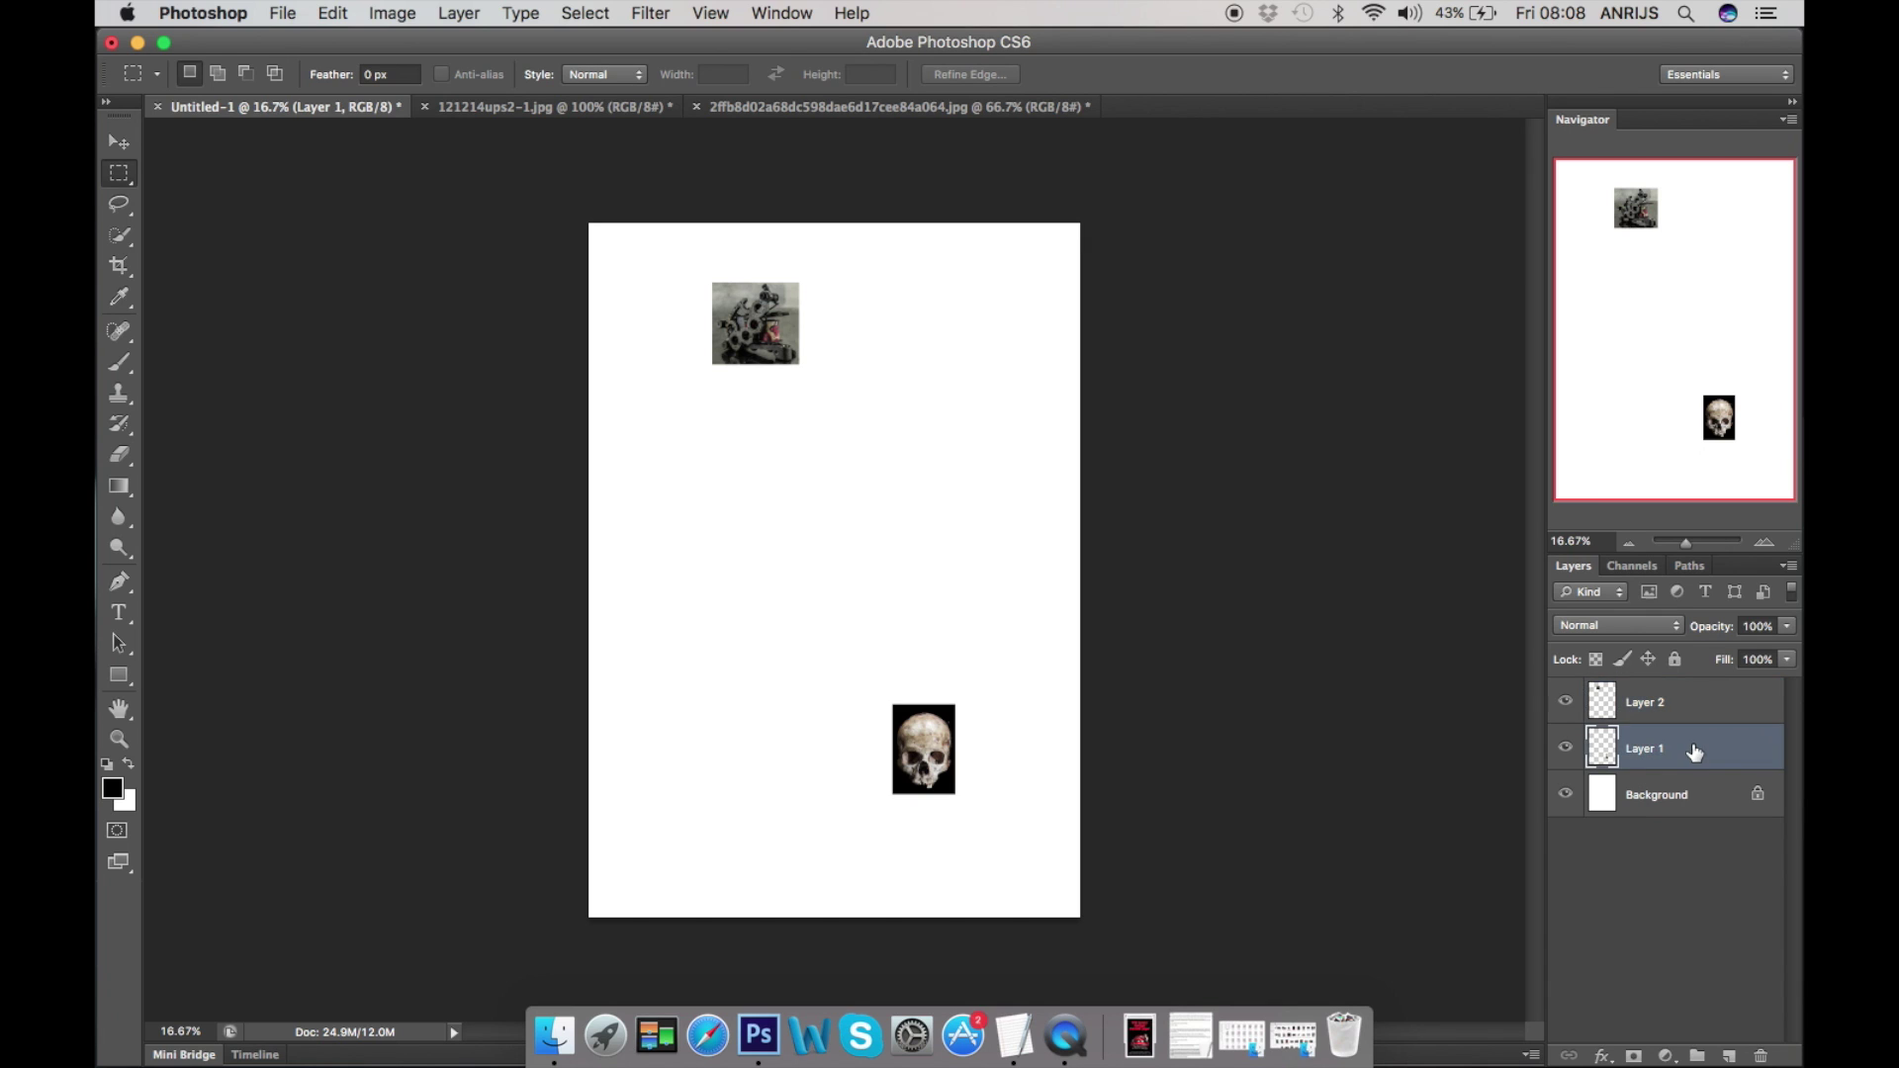
pyautogui.click(1565, 752)
pyautogui.click(1565, 752)
pyautogui.click(336, 18)
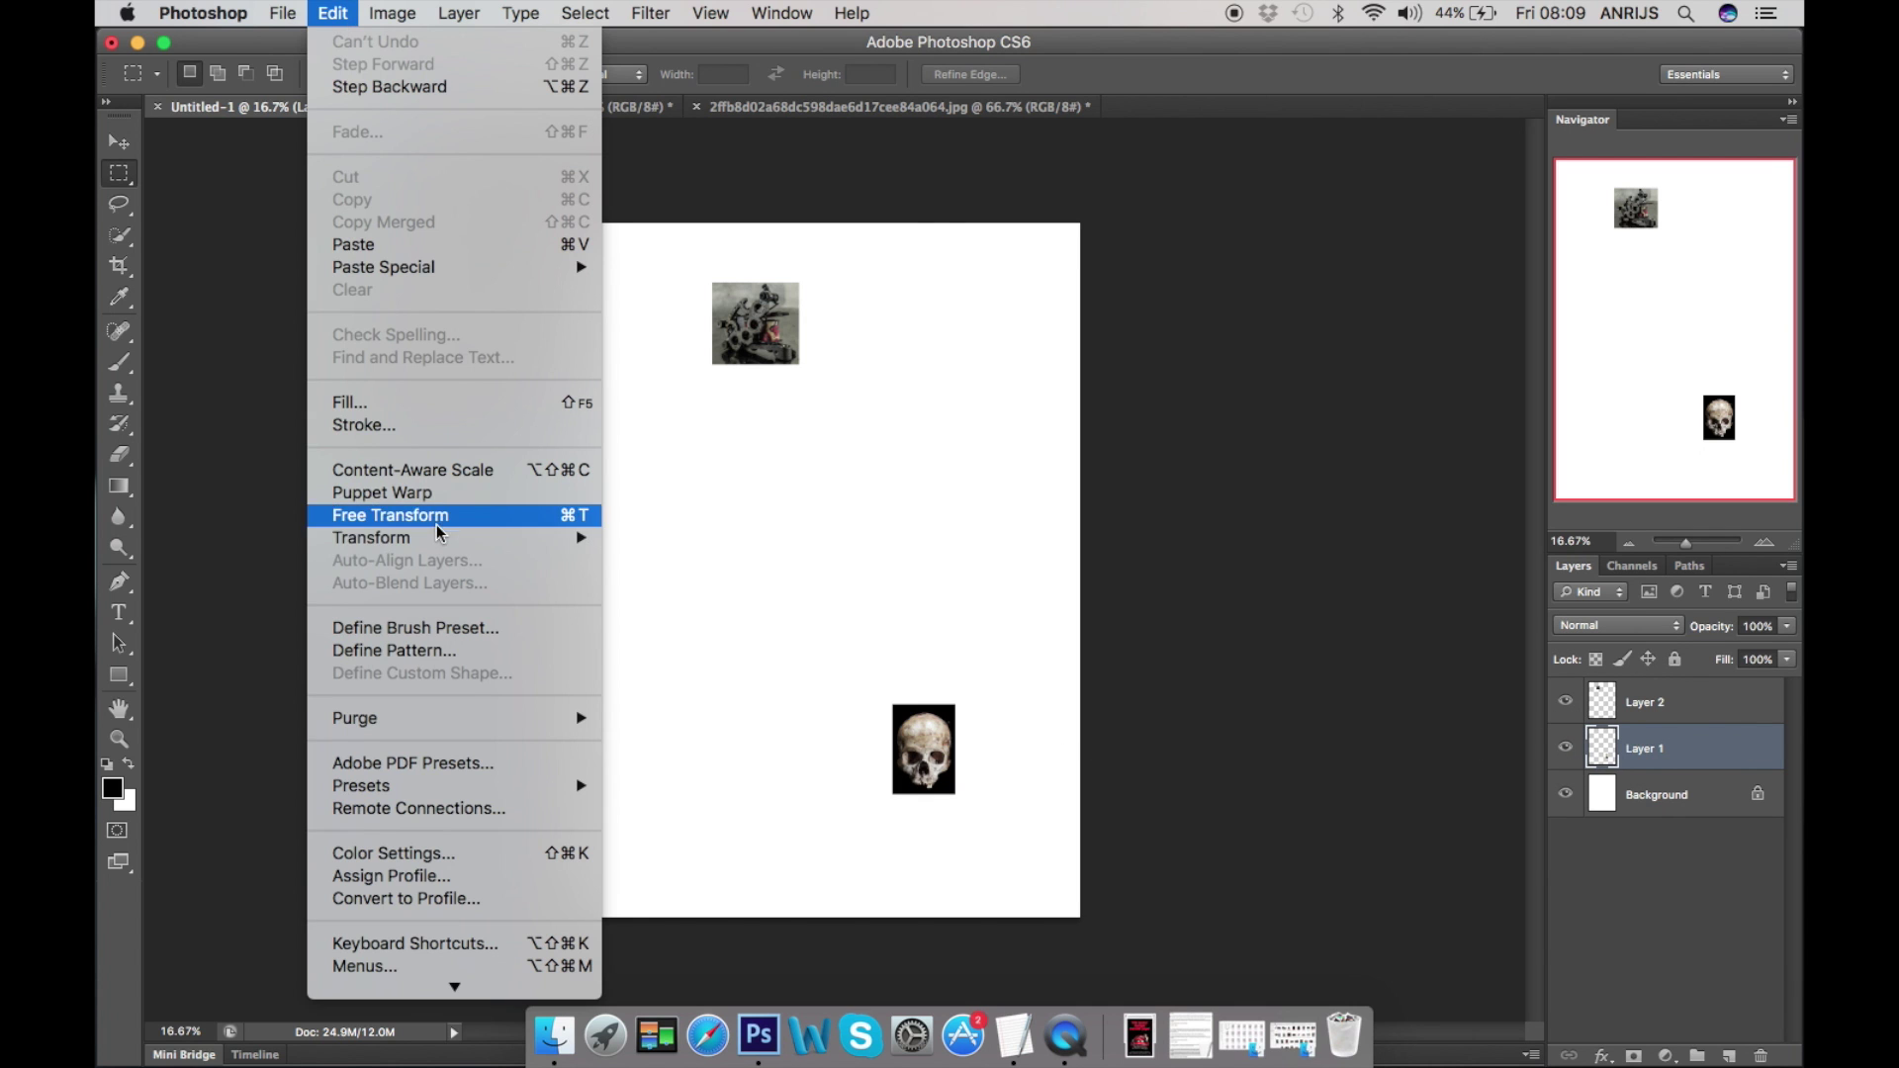
pyautogui.click(438, 516)
pyautogui.moveTo(892, 793); pyautogui.dragTo(576, 1058)
pyautogui.moveTo(750, 905); pyautogui.dragTo(822, 635)
pyautogui.moveTo(1027, 791); pyautogui.dragTo(1001, 865)
pyautogui.moveTo(769, 479); pyautogui.dragTo(777, 424)
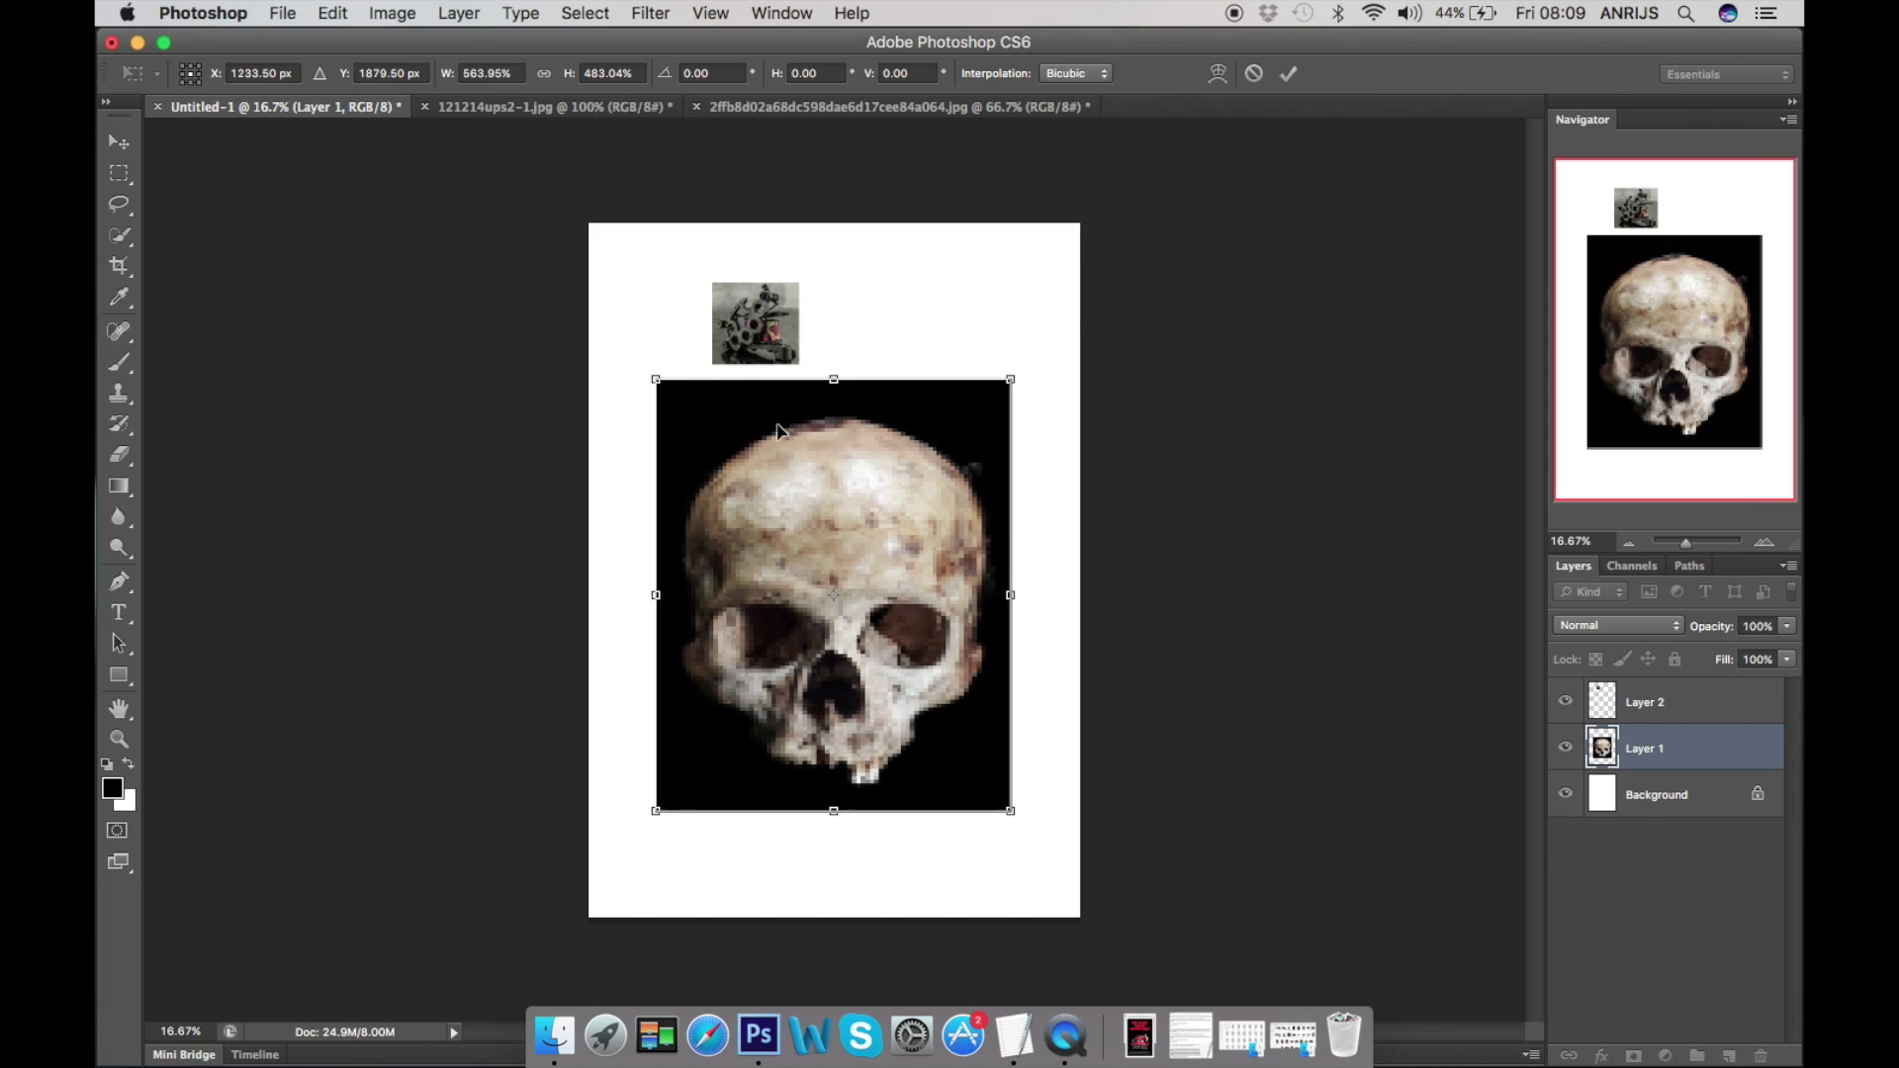
pyautogui.click(543, 76)
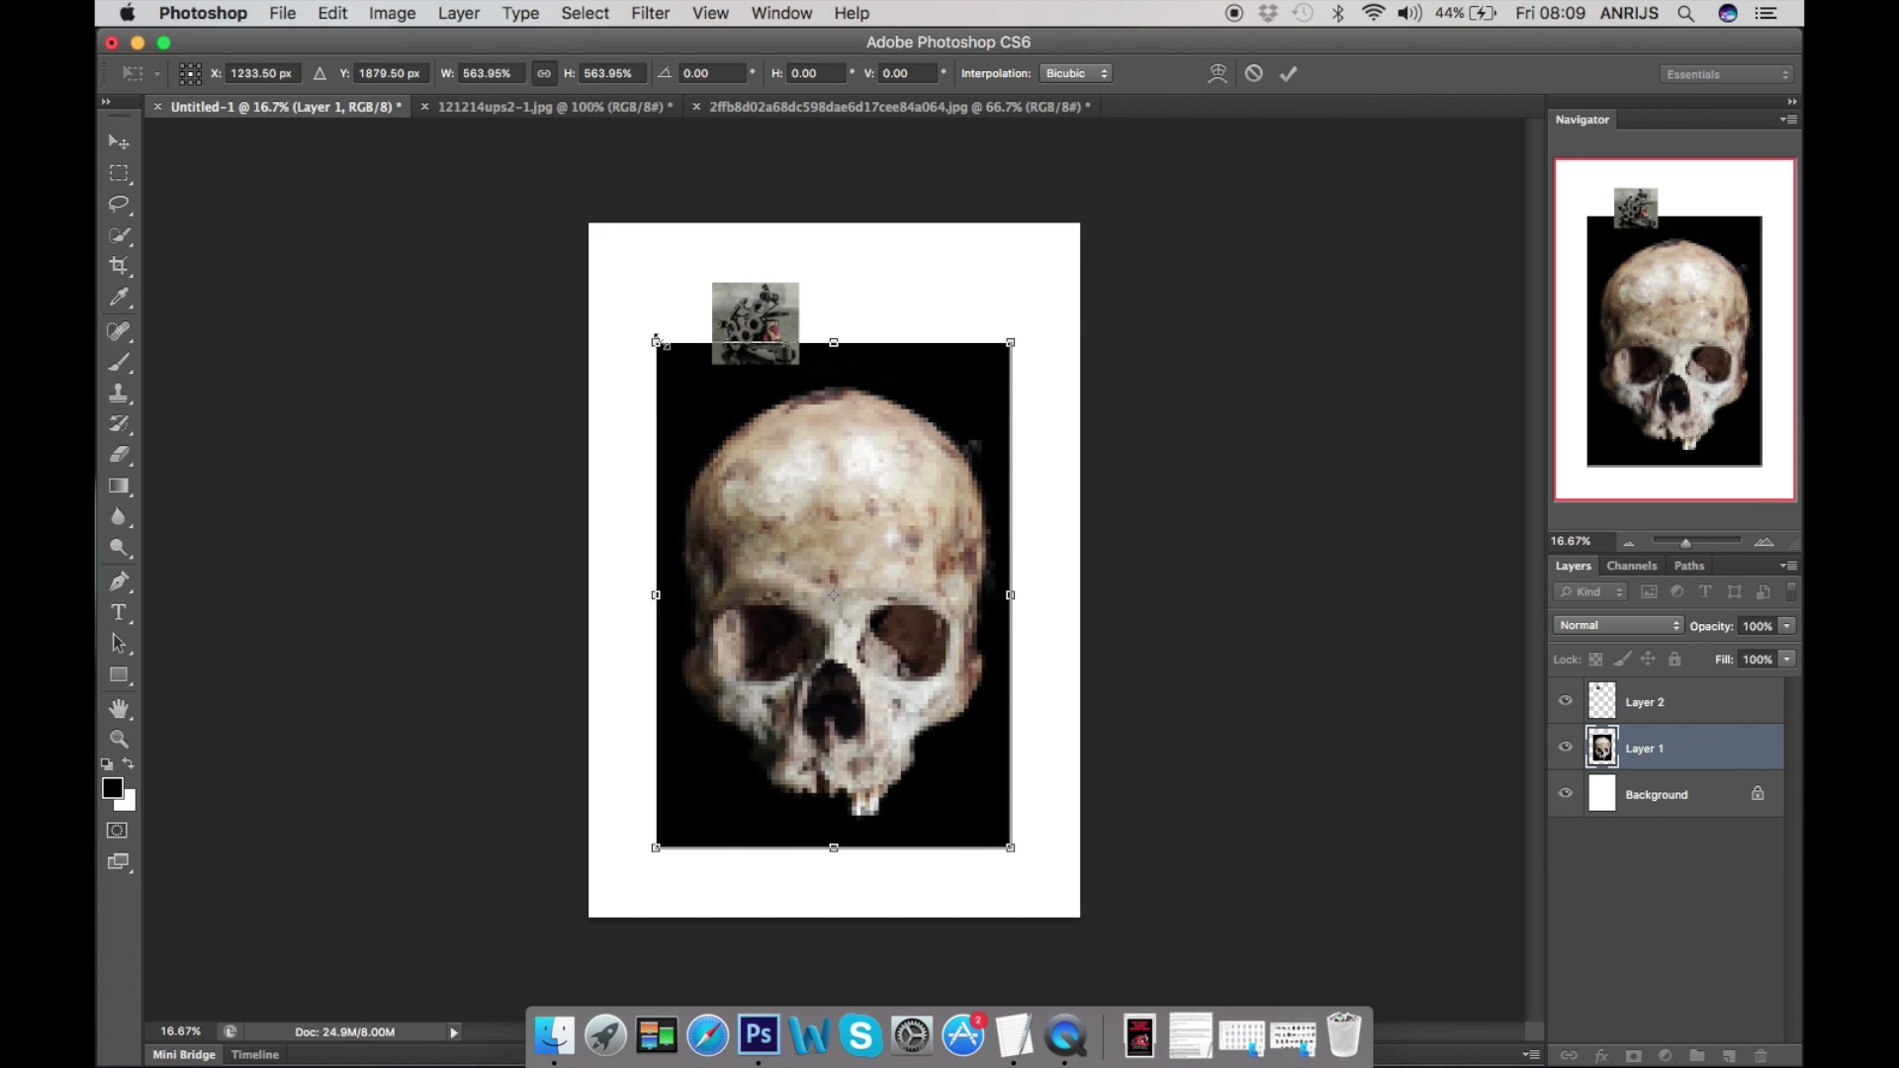
pyautogui.moveTo(655, 341); pyautogui.dragTo(666, 411)
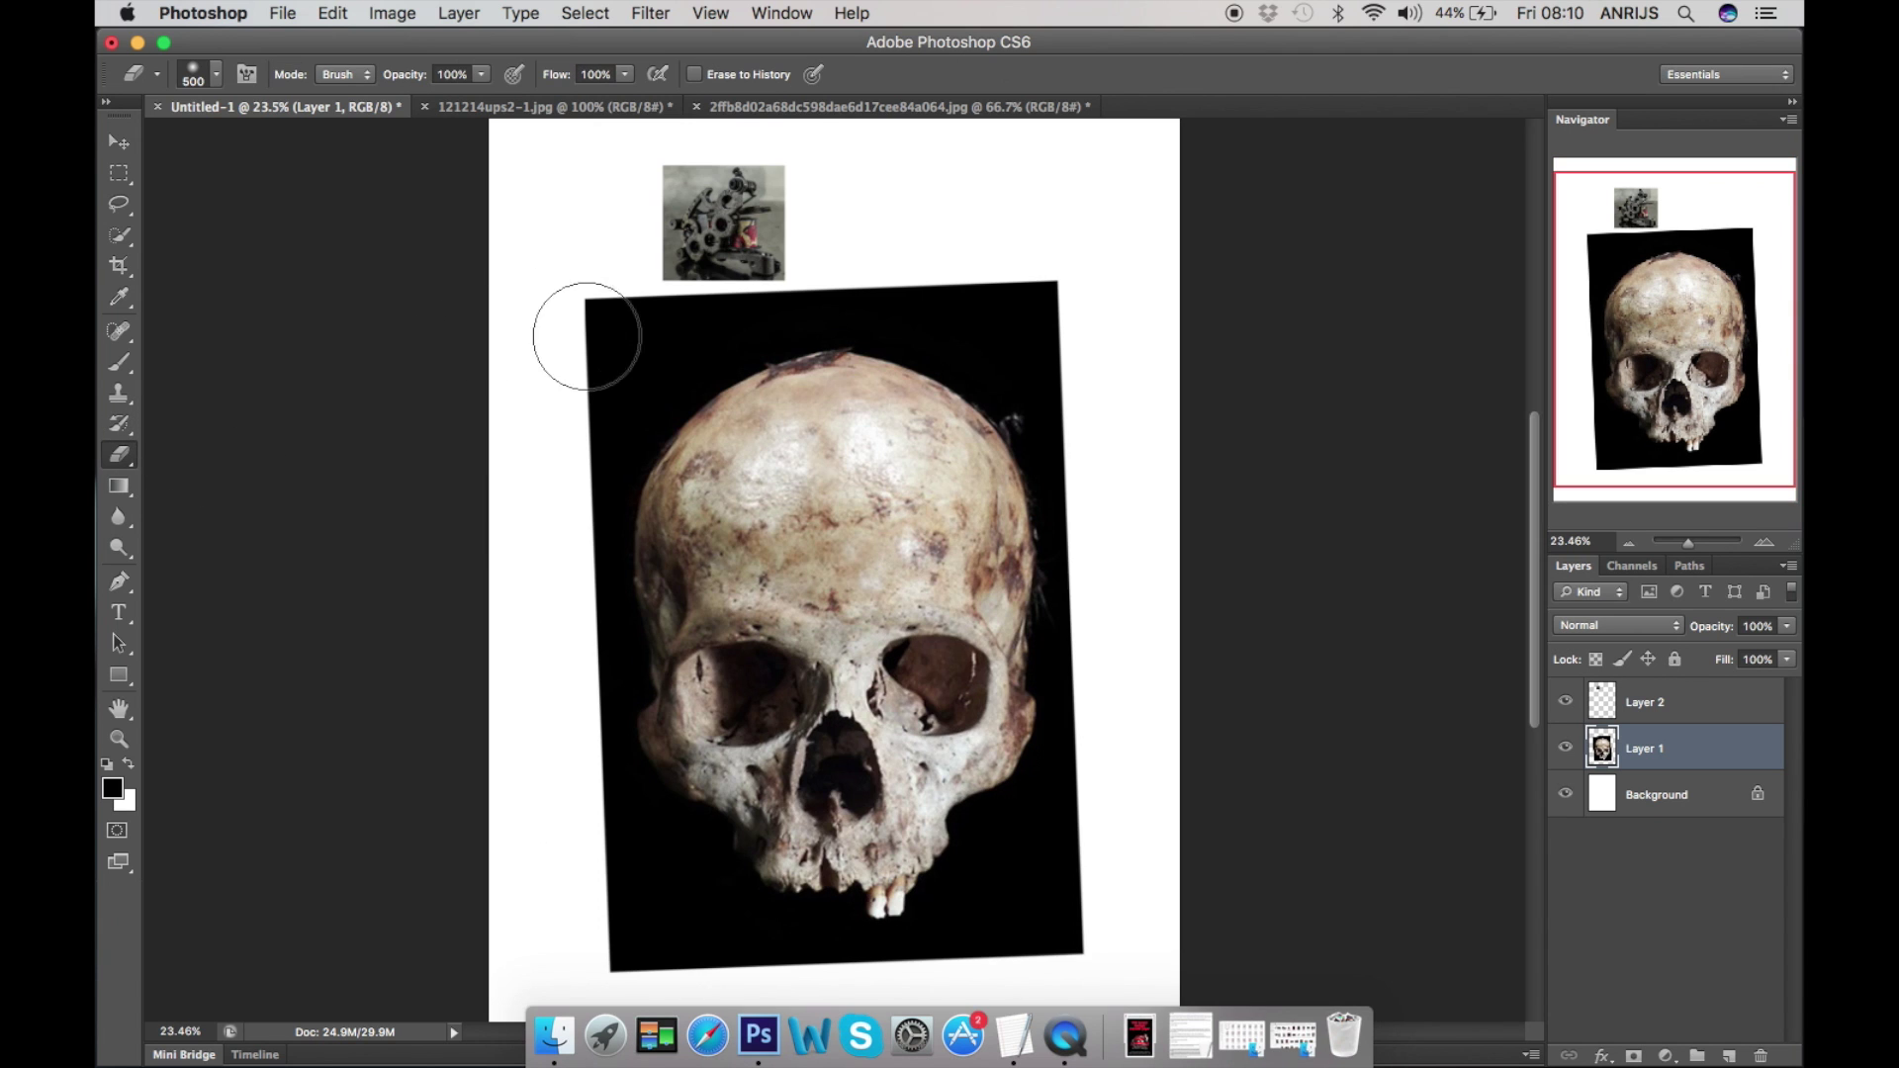
# Erase the black background around the top and upper sides of the skull with a soft eraser, reducing its size to 400 px
pyautogui.moveTo(587, 337); pyautogui.dragTo(593, 416)
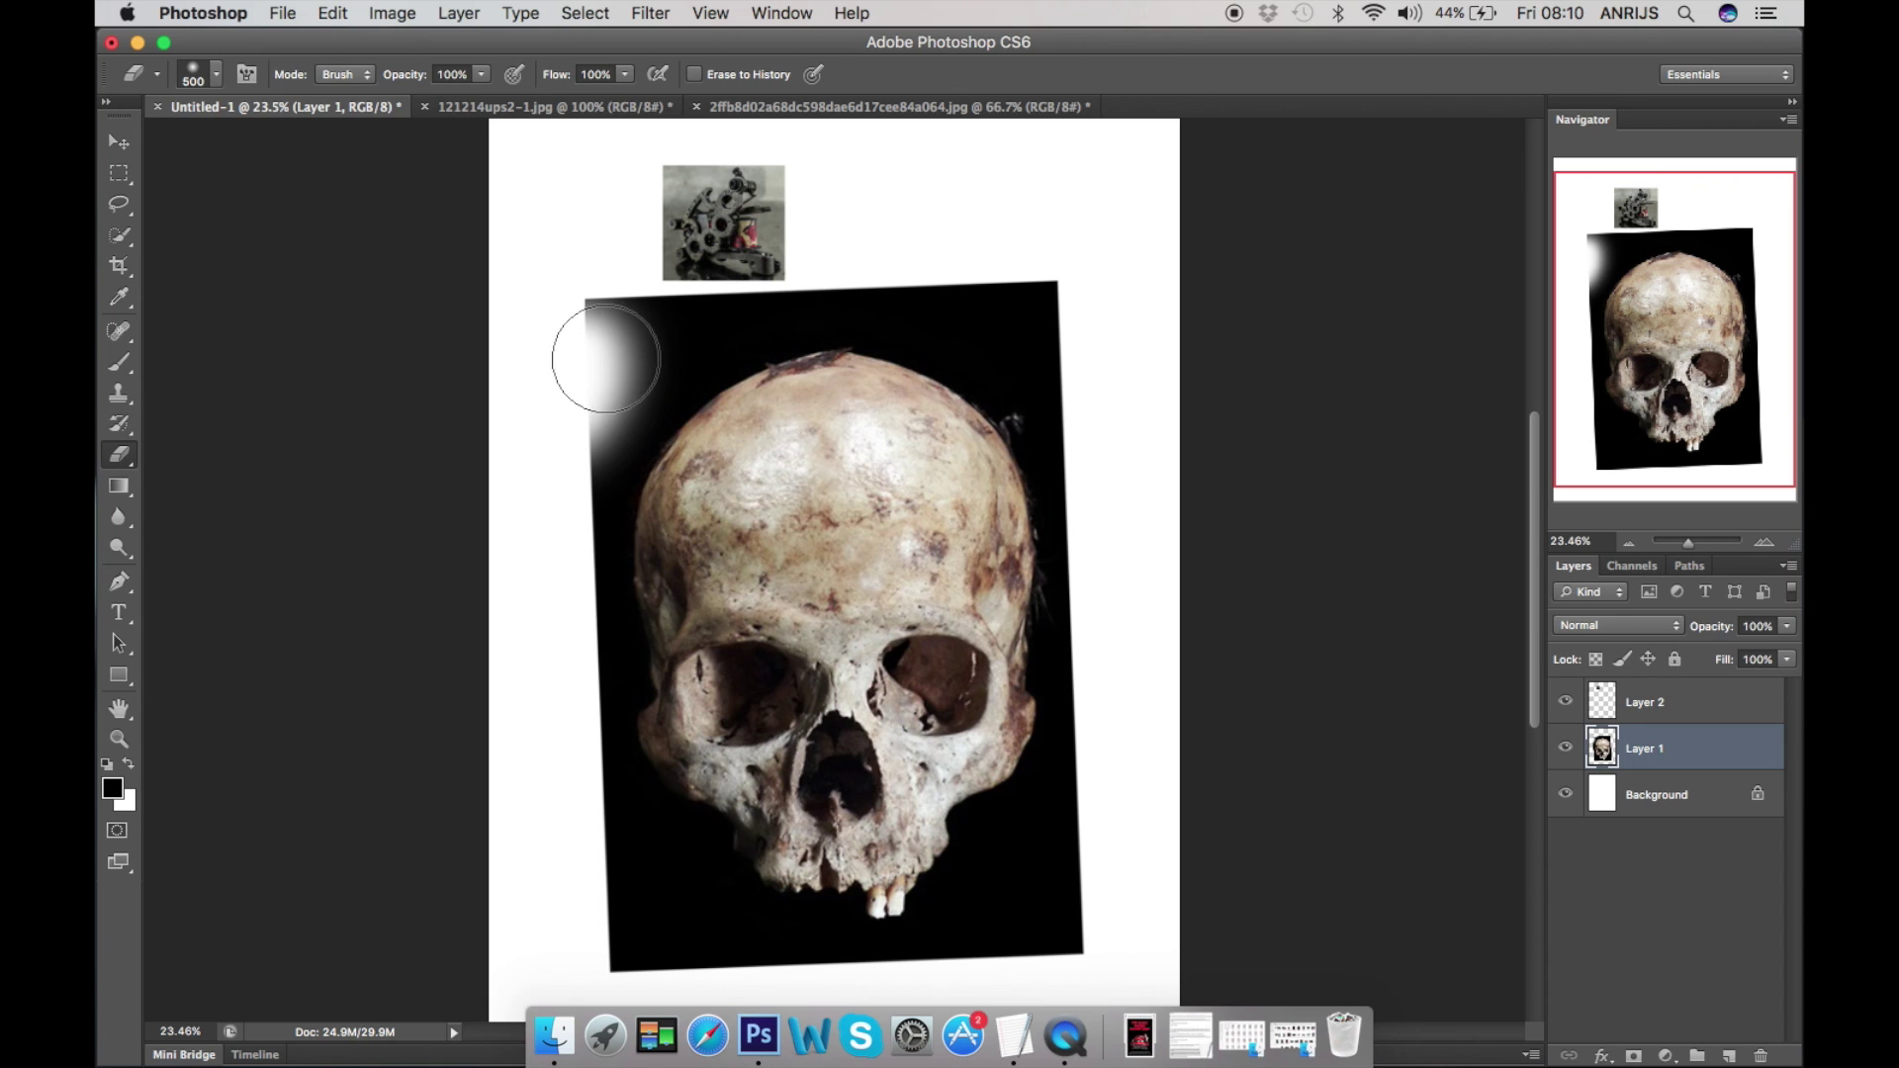
pyautogui.press('[')
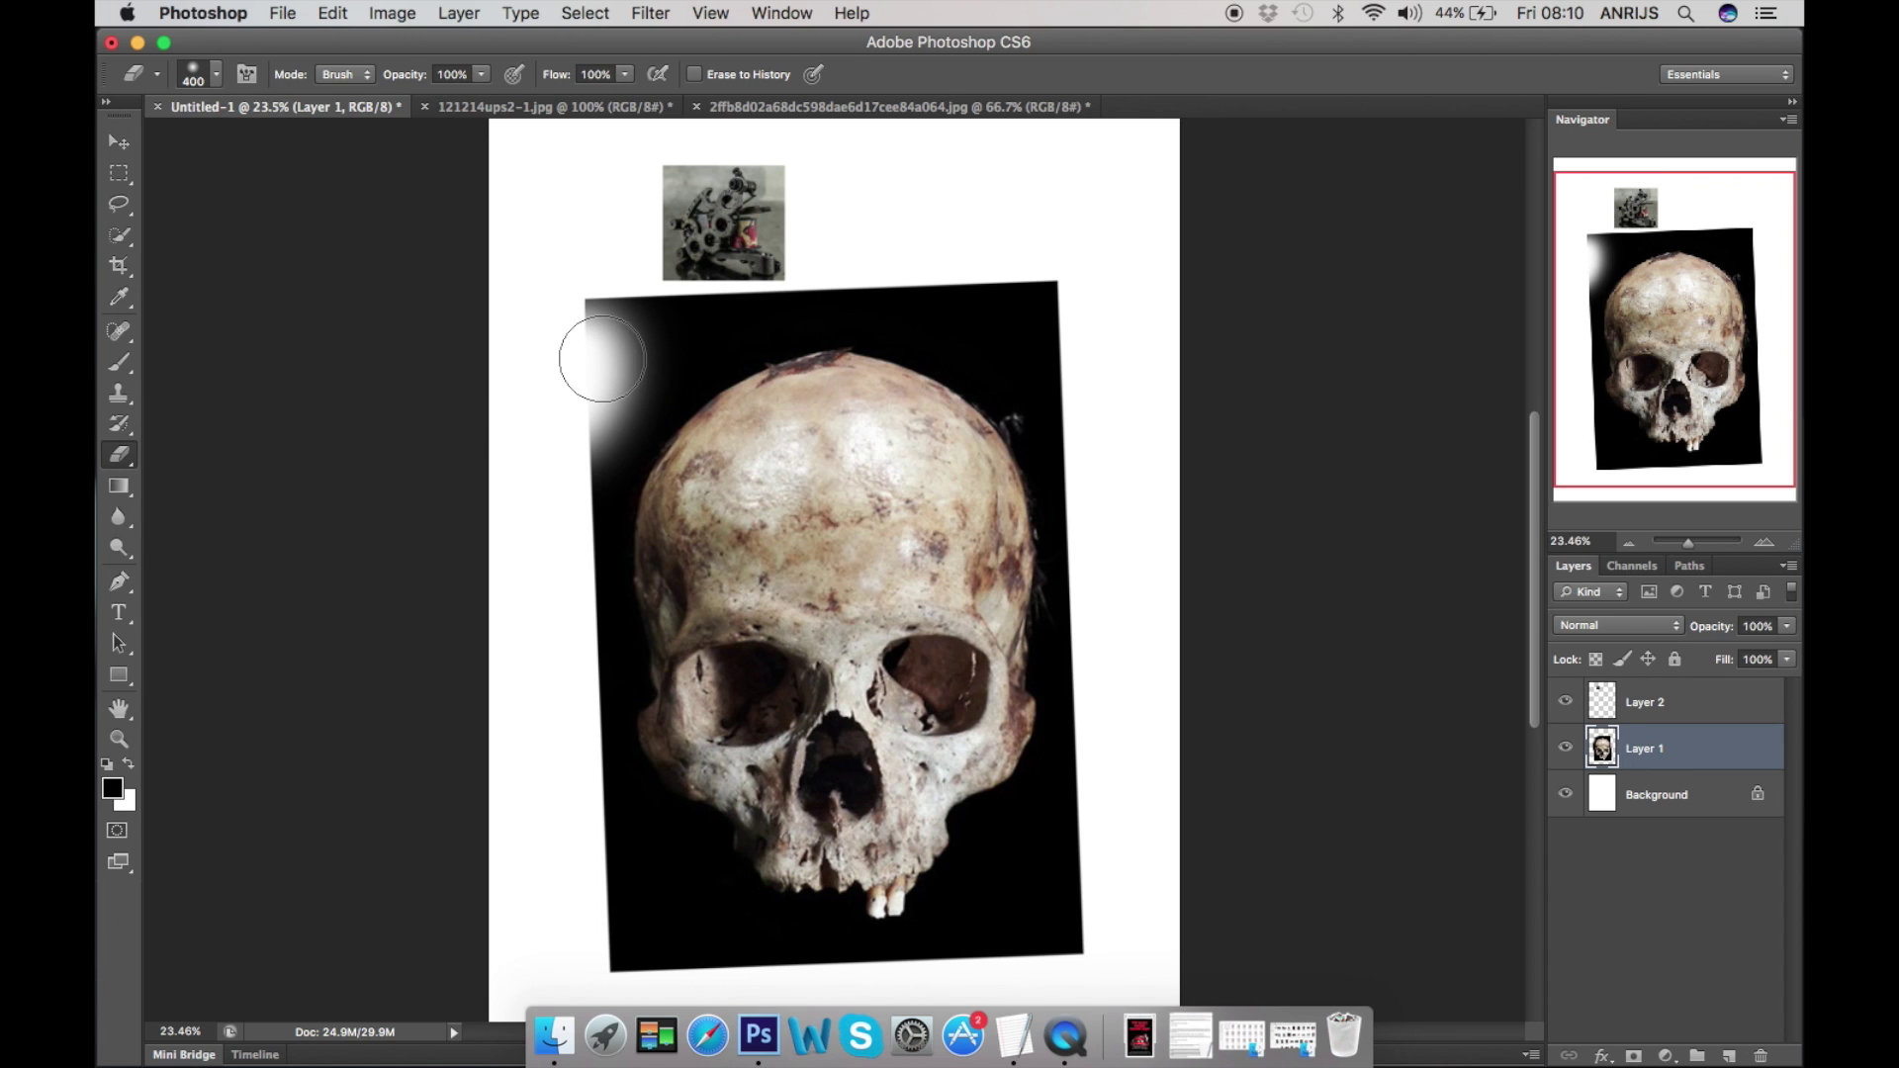
pyautogui.moveTo(603, 359)
pyautogui.mouseDown()
pyautogui.moveTo(568, 441)
pyautogui.moveTo(673, 323)
pyautogui.moveTo(718, 316)
pyautogui.moveTo(584, 409)
pyautogui.moveTo(585, 305)
pyautogui.moveTo(712, 271)
pyautogui.moveTo(940, 296)
pyautogui.moveTo(577, 666)
pyautogui.mouseUp()
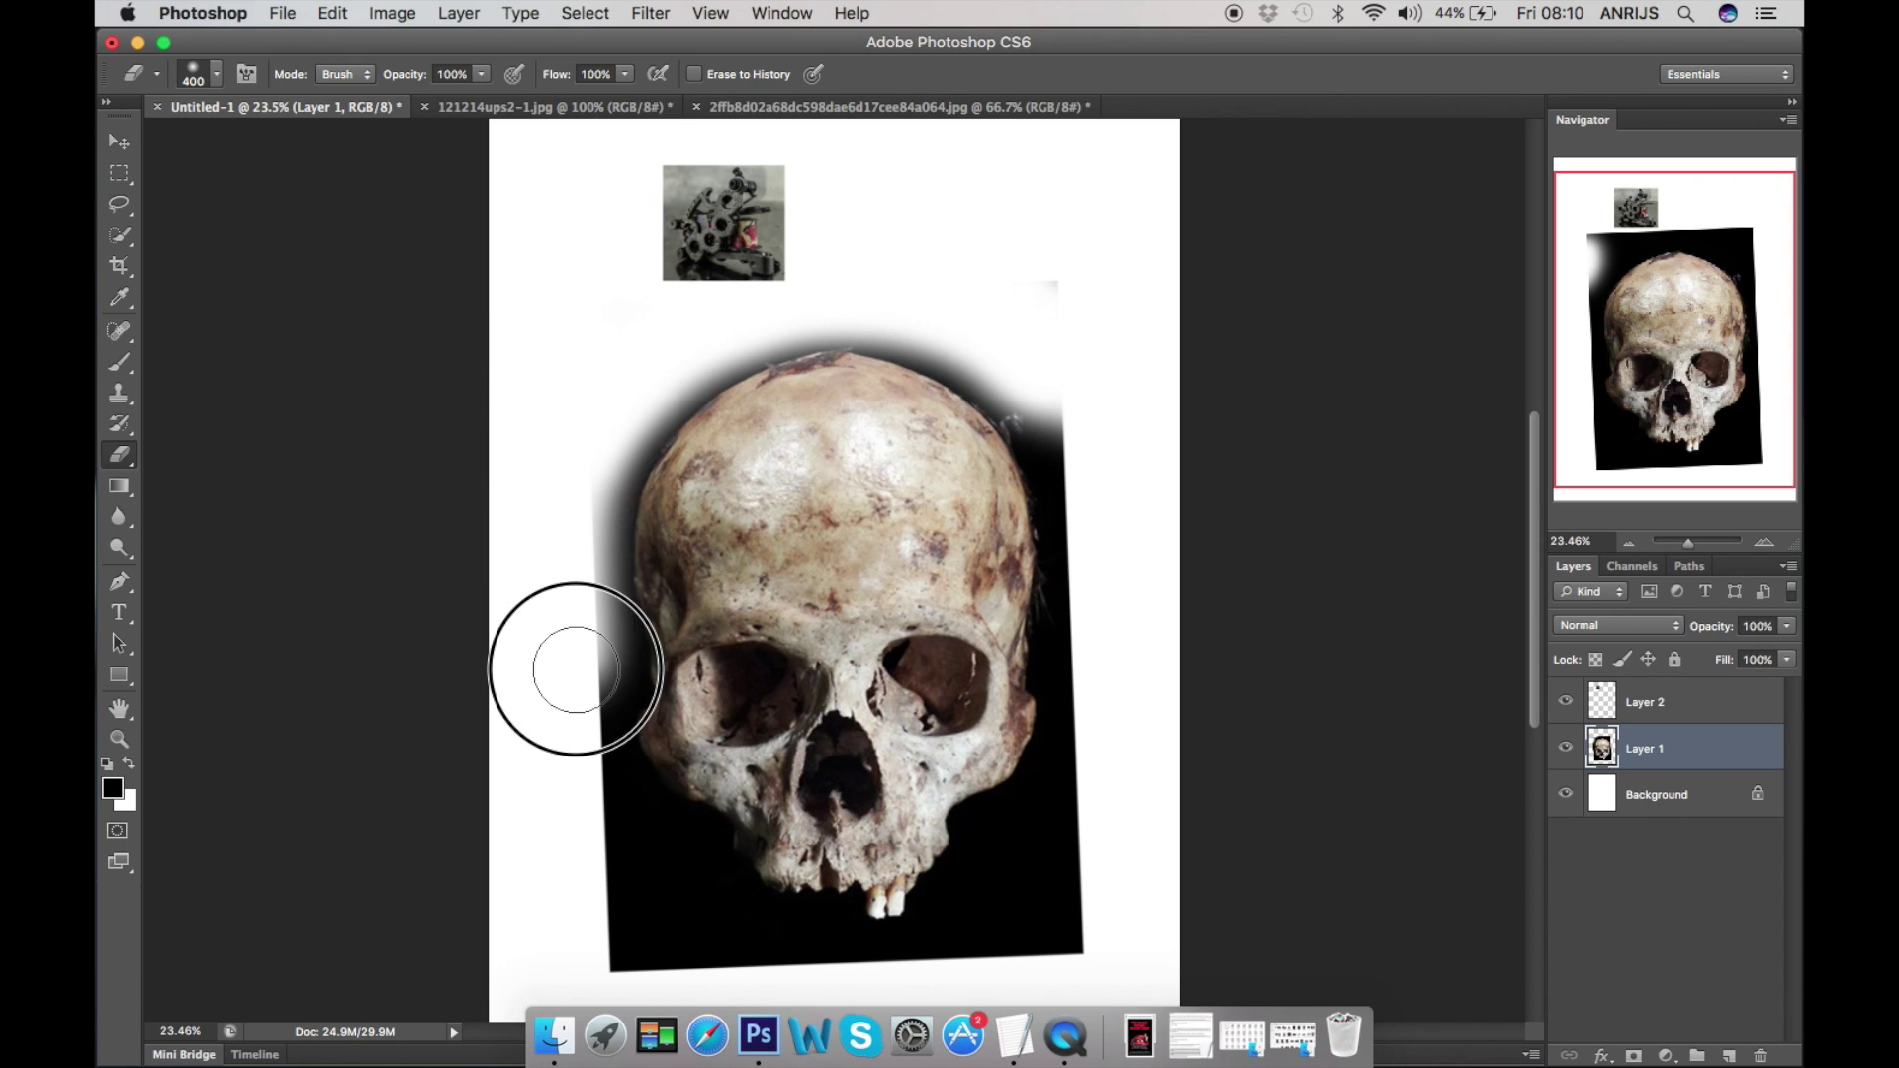
# Erase the black background at the lower left corner of the skull image with a hard round 400 px eraser
pyautogui.click(198, 76)
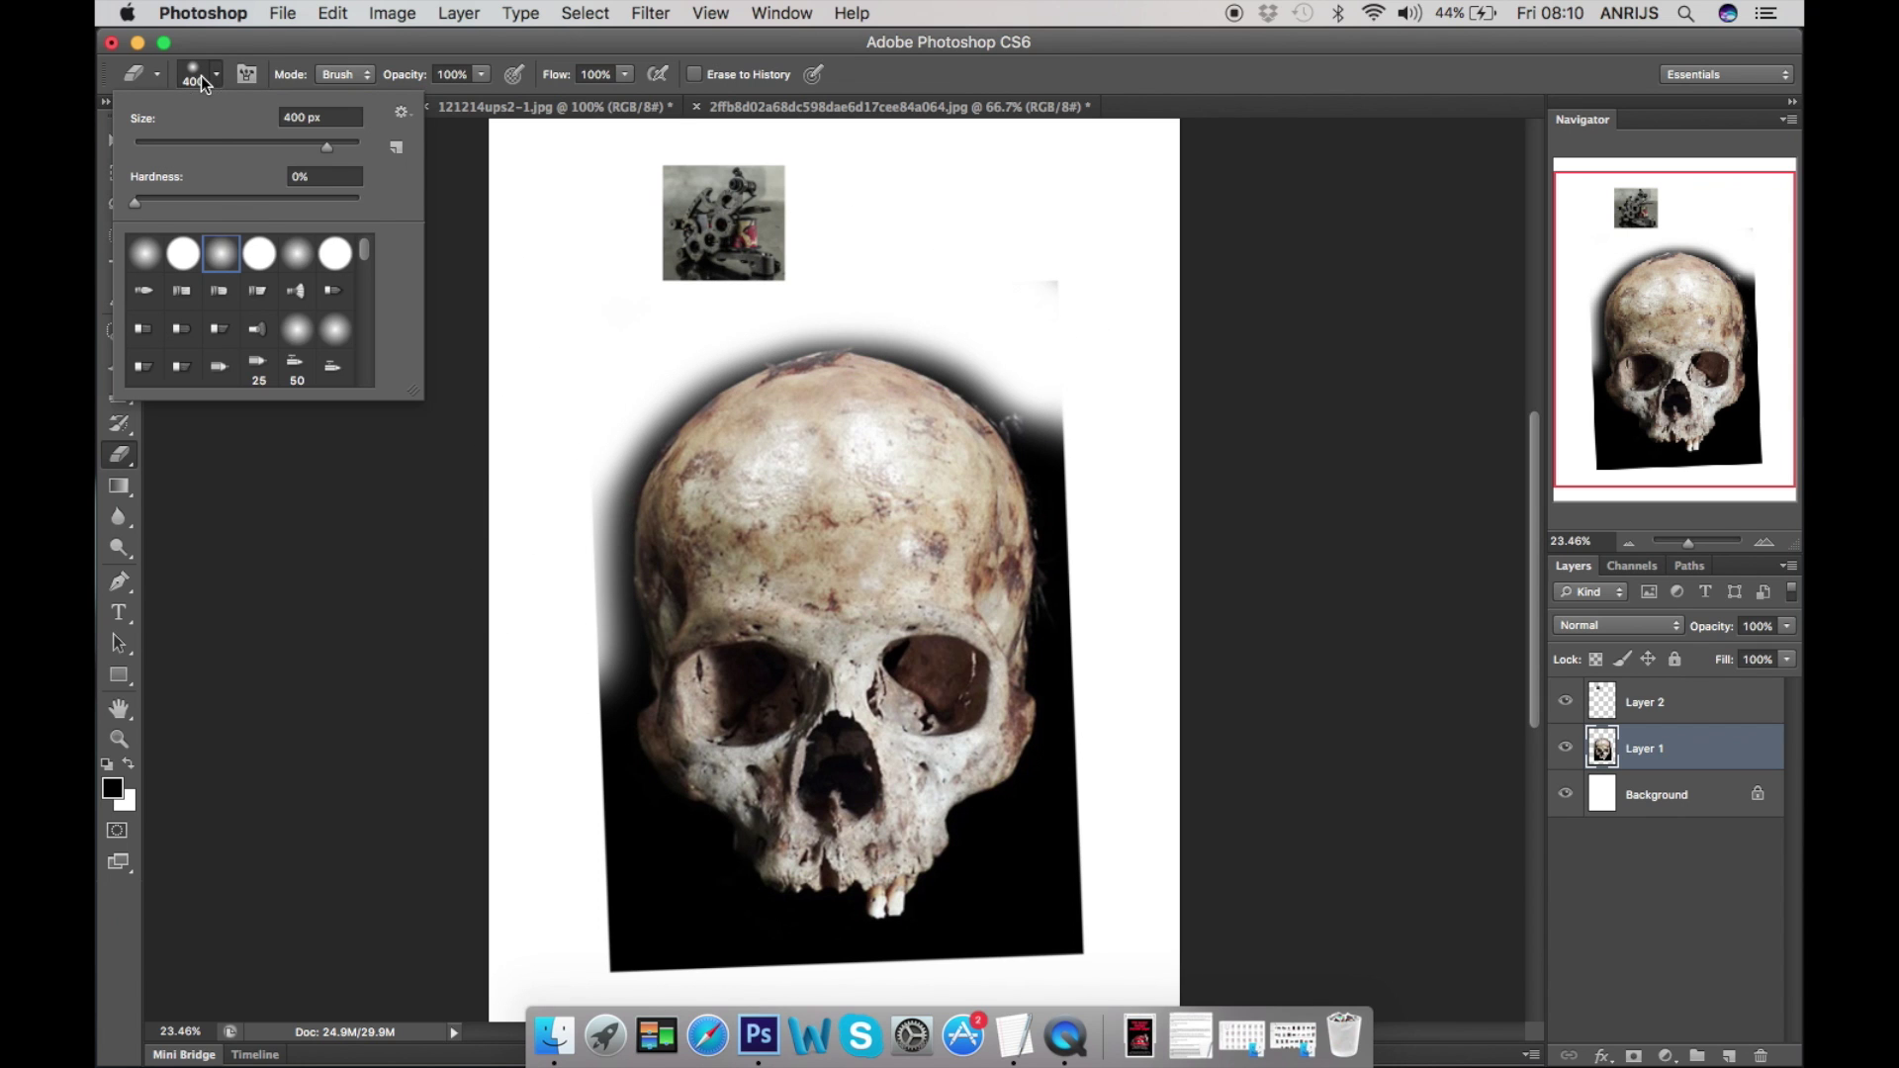
pyautogui.click(335, 253)
pyautogui.moveTo(586, 843)
pyautogui.mouseDown()
pyautogui.moveTo(572, 870)
pyautogui.moveTo(728, 979)
pyautogui.mouseUp()
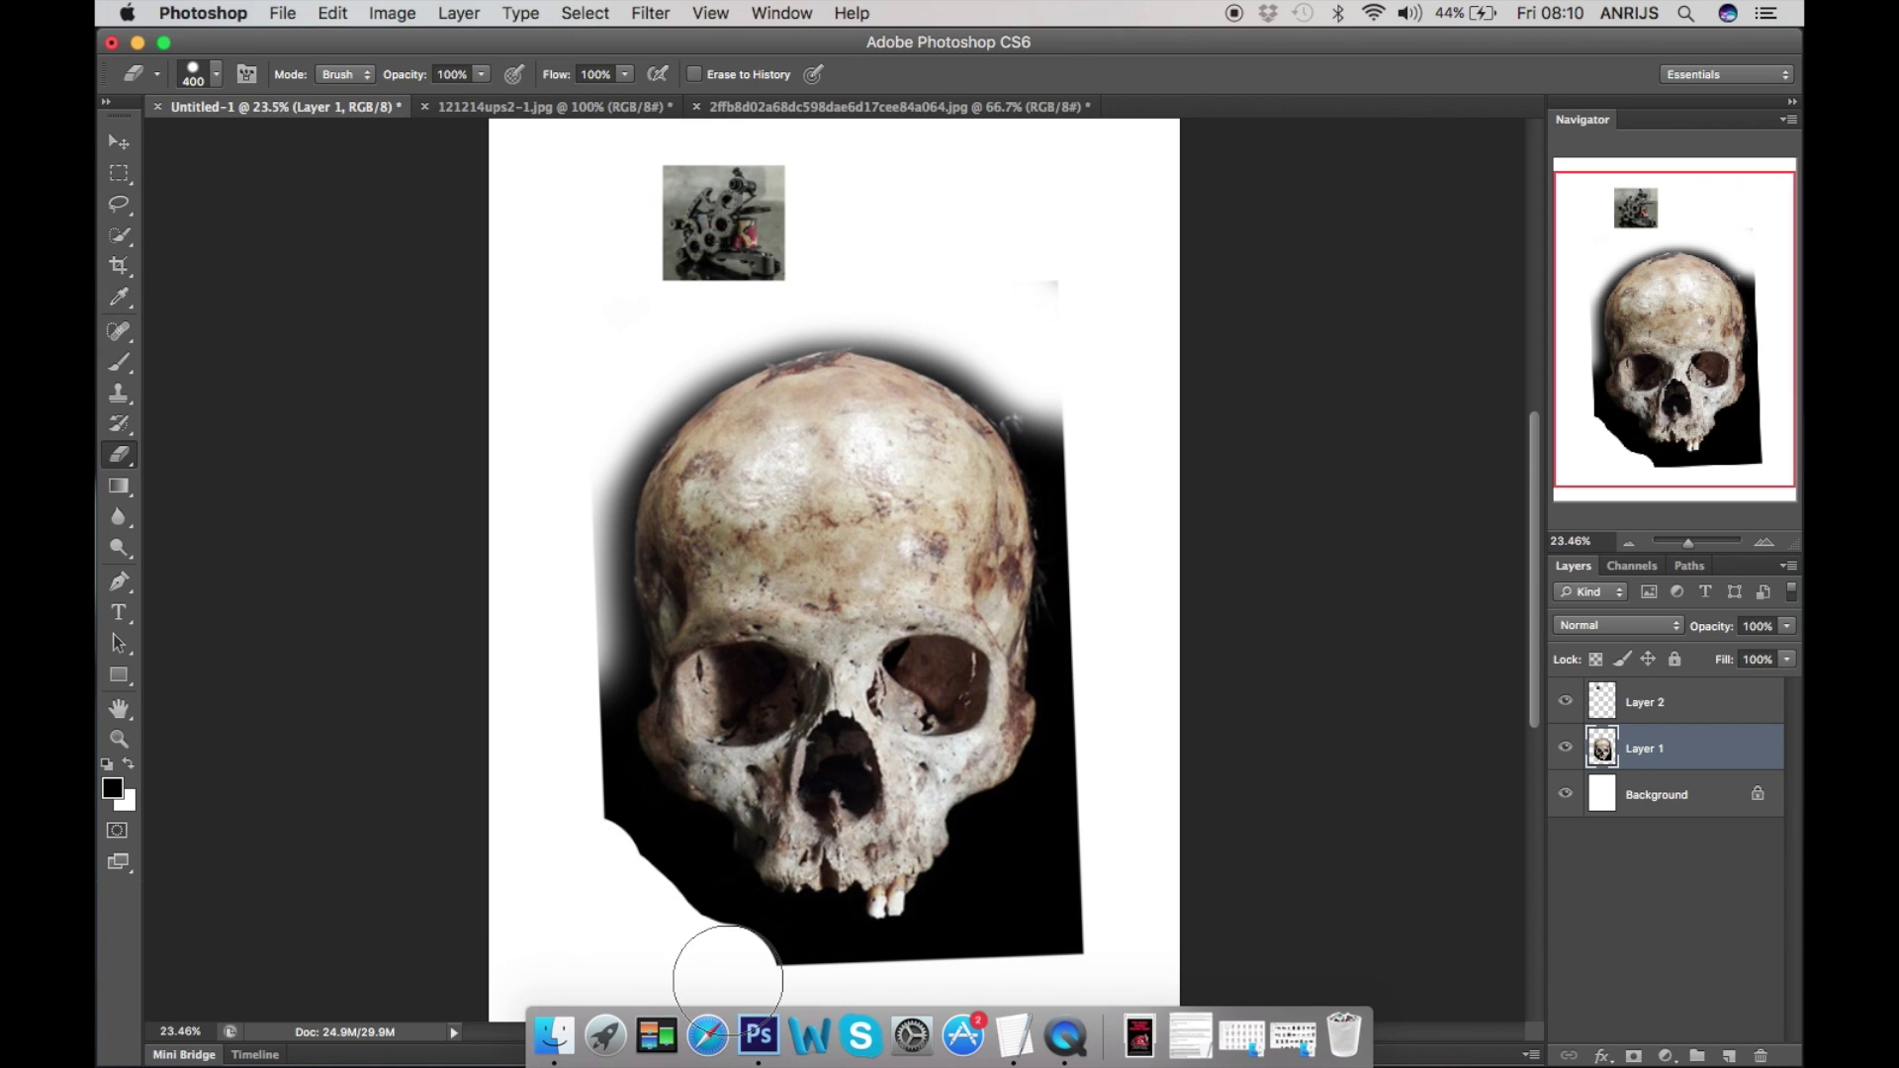
# Erase the remaining black background around the skull's sides and jaw with a soft round eraser, reducing its size to 300 px
pyautogui.click(216, 76)
pyautogui.click(295, 255)
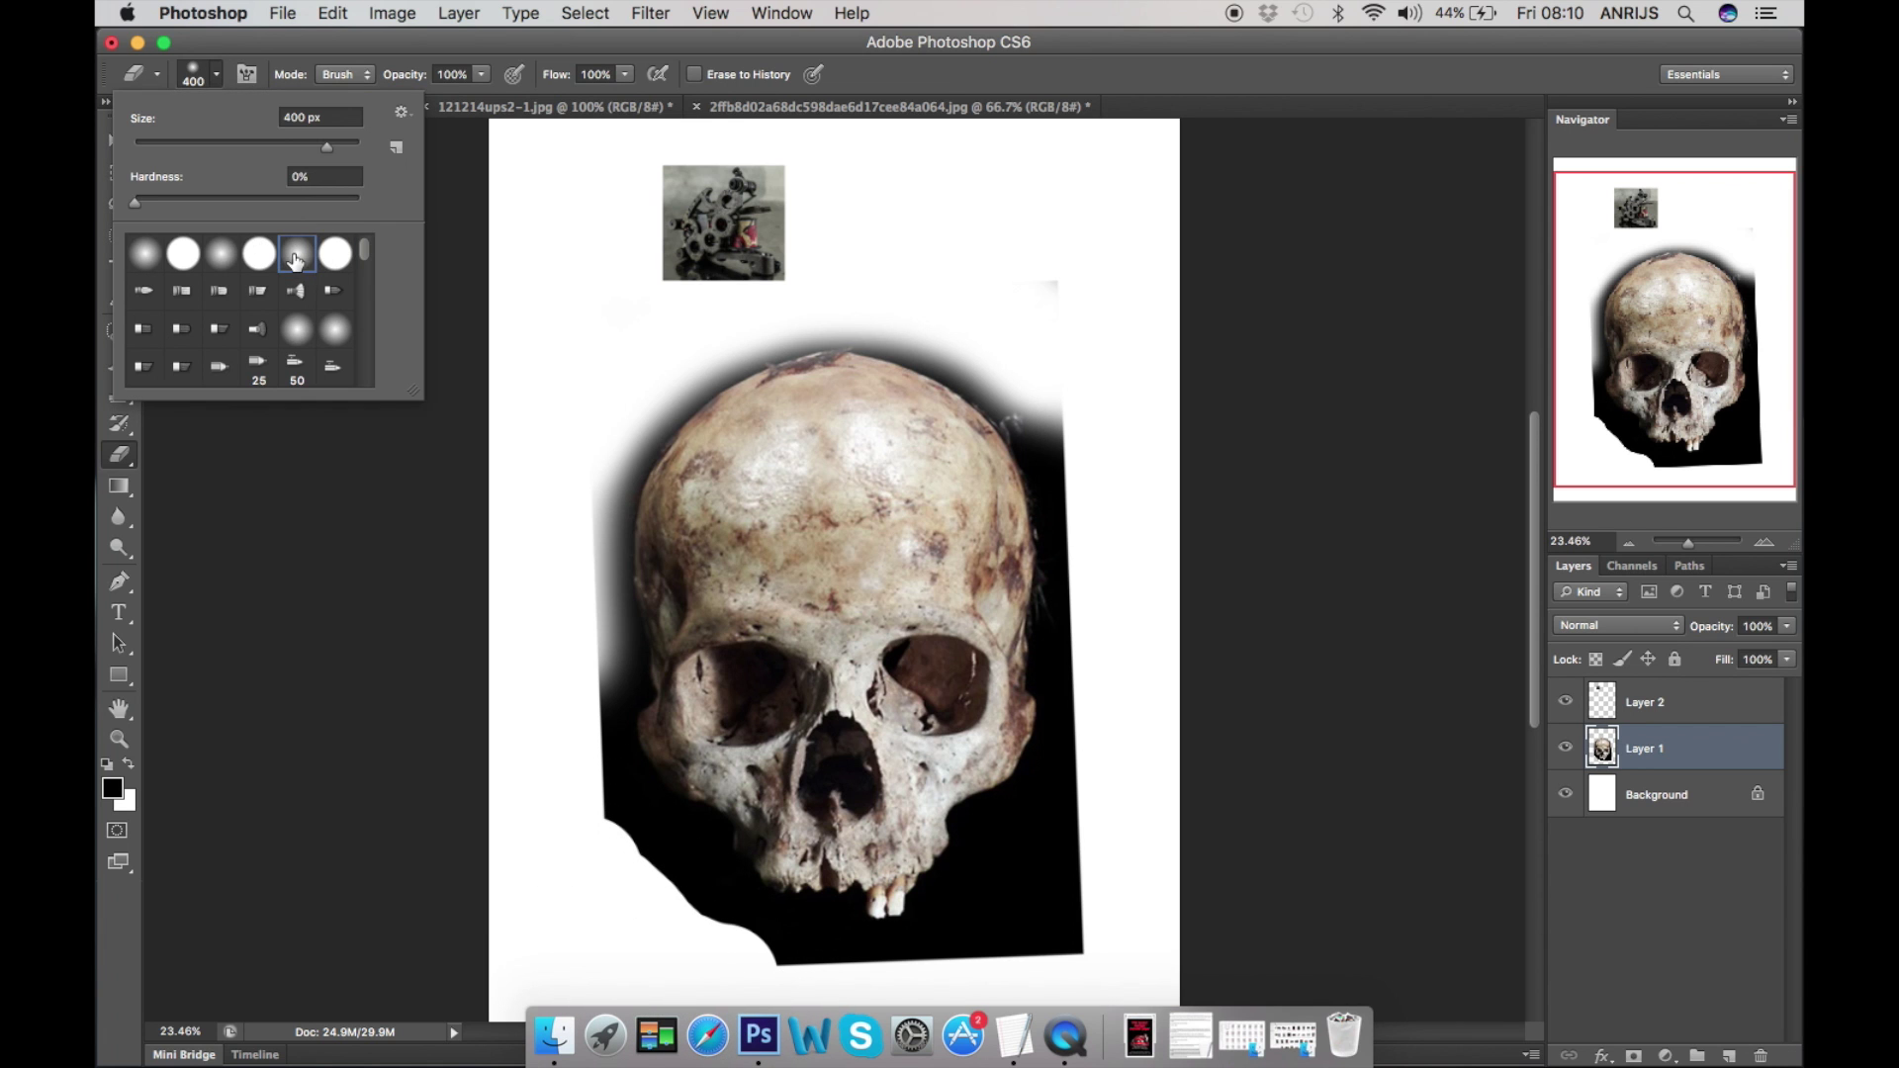
pyautogui.click(559, 785)
pyautogui.moveTo(560, 784)
pyautogui.mouseDown()
pyautogui.moveTo(642, 875)
pyautogui.moveTo(830, 981)
pyautogui.moveTo(690, 947)
pyautogui.moveTo(665, 869)
pyautogui.moveTo(603, 825)
pyautogui.moveTo(563, 728)
pyautogui.moveTo(570, 692)
pyautogui.moveTo(609, 754)
pyautogui.moveTo(587, 522)
pyautogui.moveTo(605, 462)
pyautogui.moveTo(601, 721)
pyautogui.mouseUp()
pyautogui.press('[')
pyautogui.press('[')
pyautogui.press('[')
pyautogui.press('[')
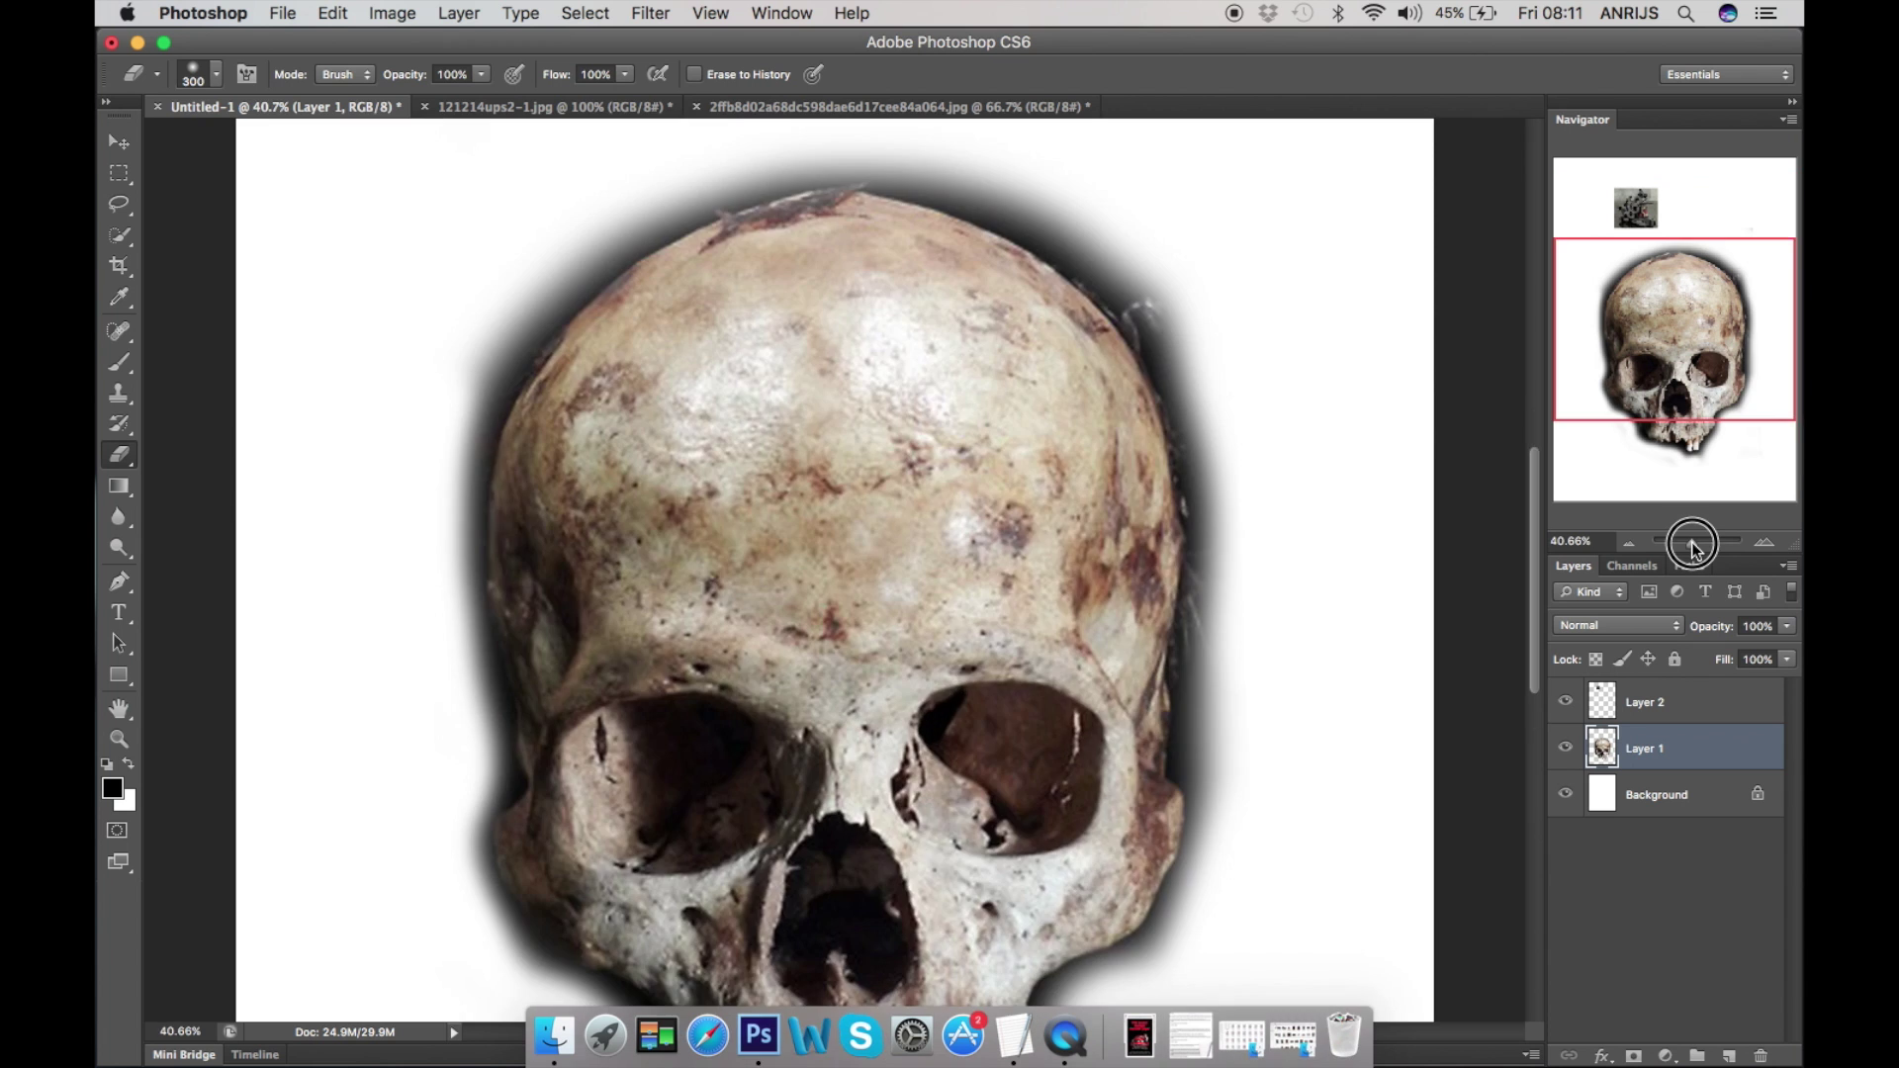
# Erase the dark halo beside the skull's right cheek and jaw with the soft eraser reduced to 150 px
pyautogui.moveTo(1691, 546); pyautogui.dragTo(1697, 543)
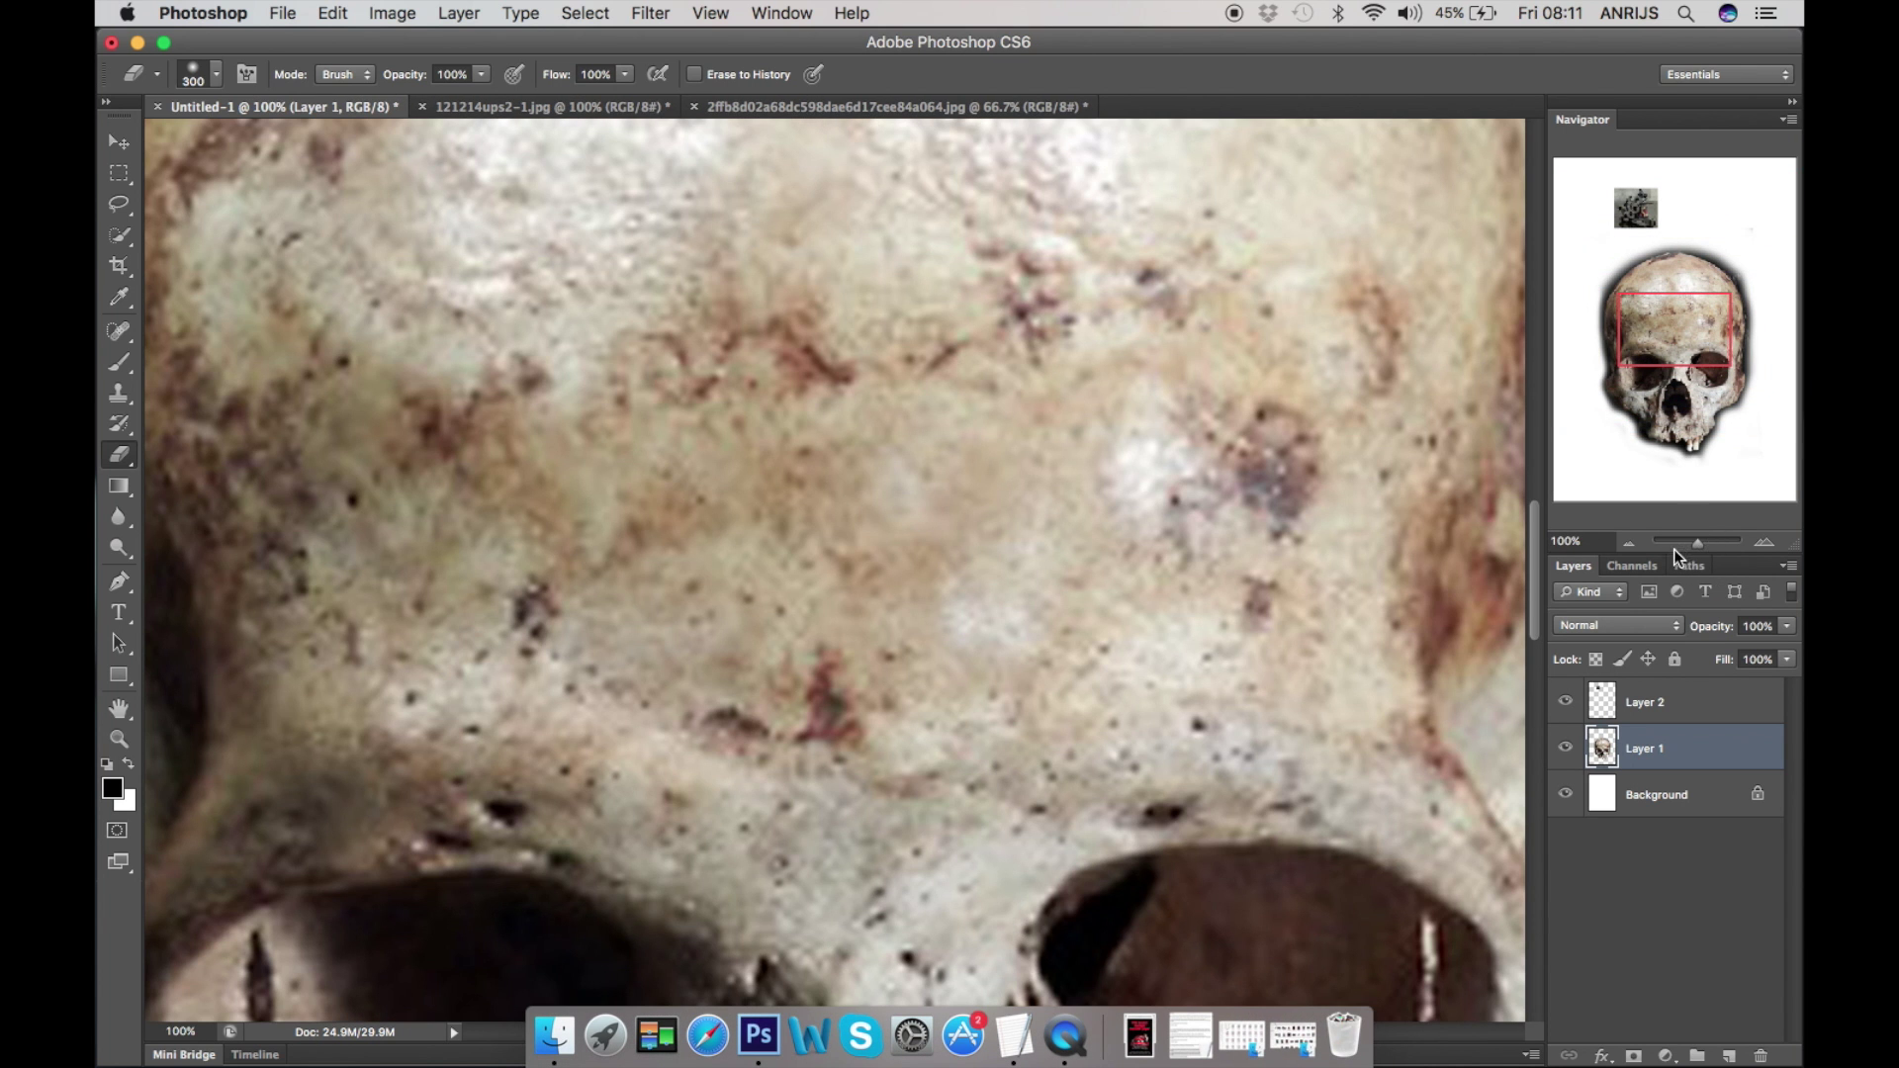
pyautogui.click(1703, 411)
pyautogui.press('[')
pyautogui.press('[')
pyautogui.press('[')
pyautogui.press('[')
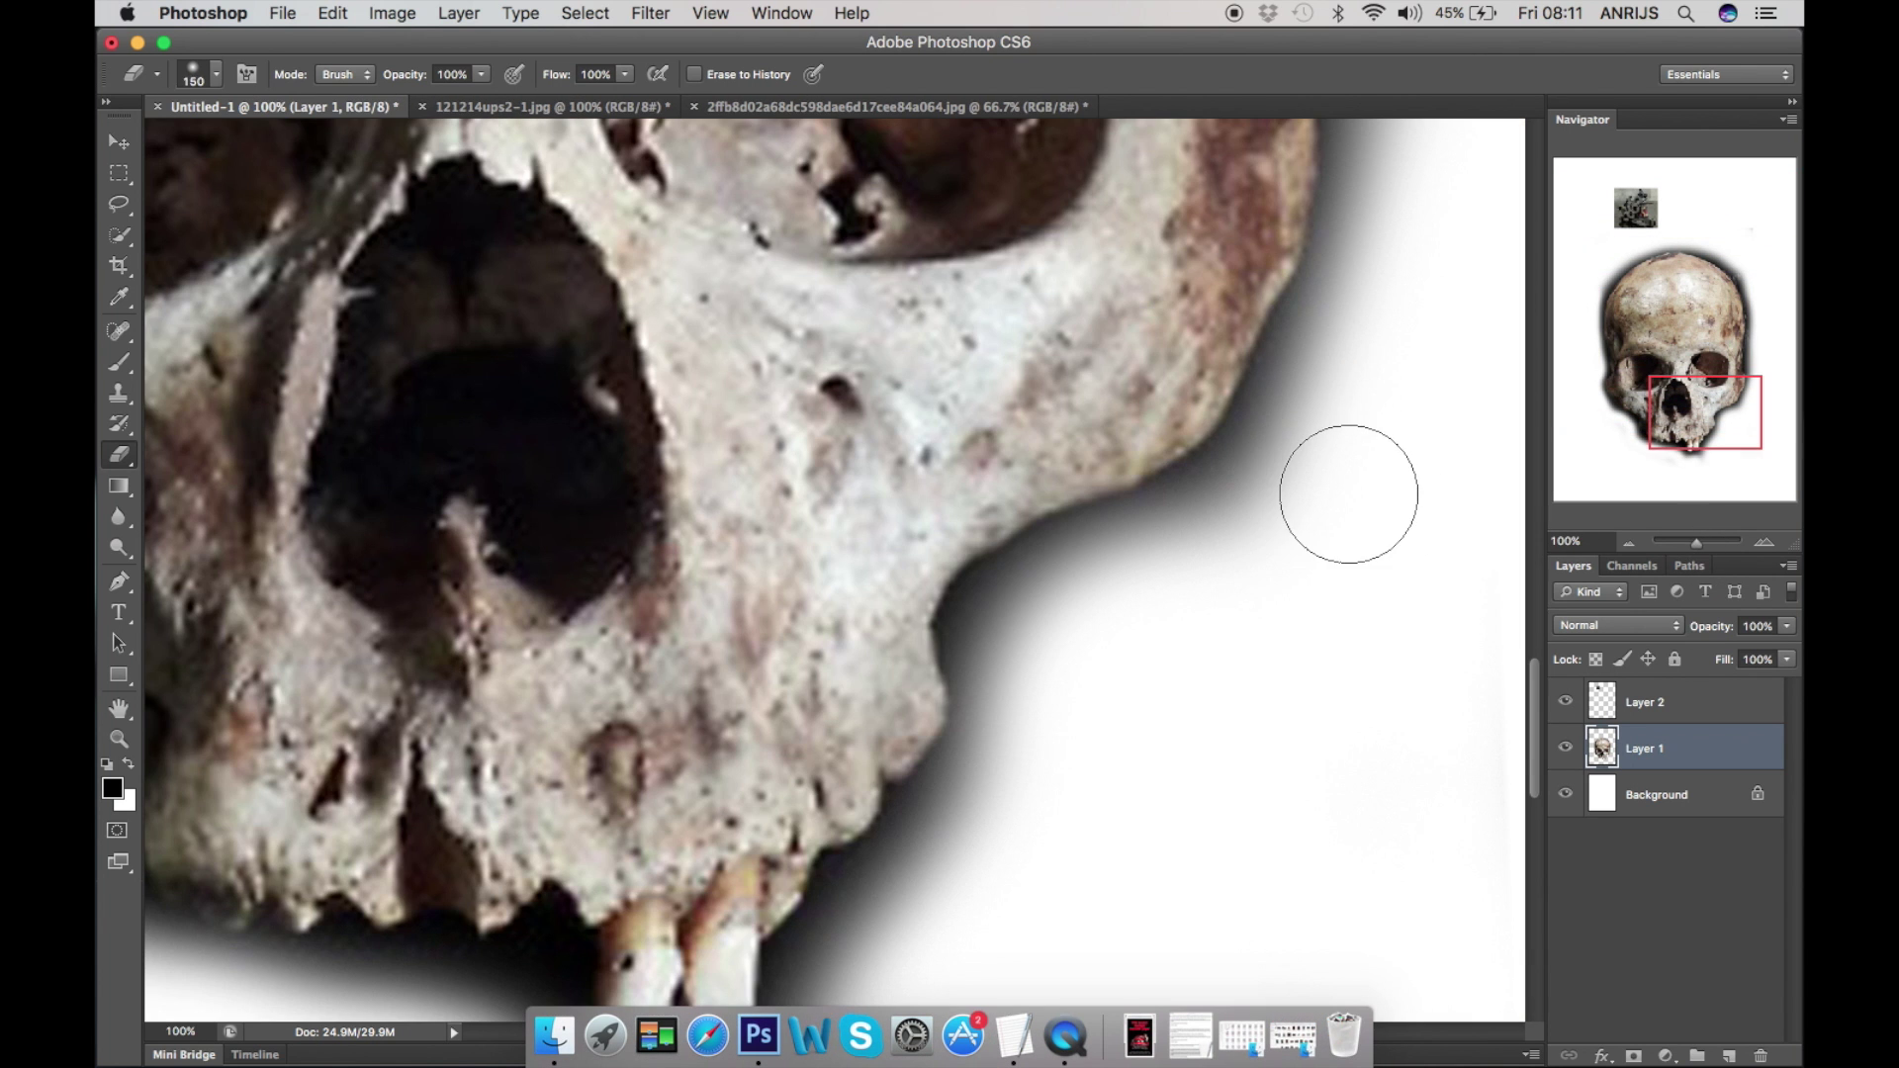
pyautogui.moveTo(1383, 346)
pyautogui.mouseDown()
pyautogui.moveTo(1292, 504)
pyautogui.moveTo(1124, 627)
pyautogui.mouseUp()
pyautogui.click(1688, 543)
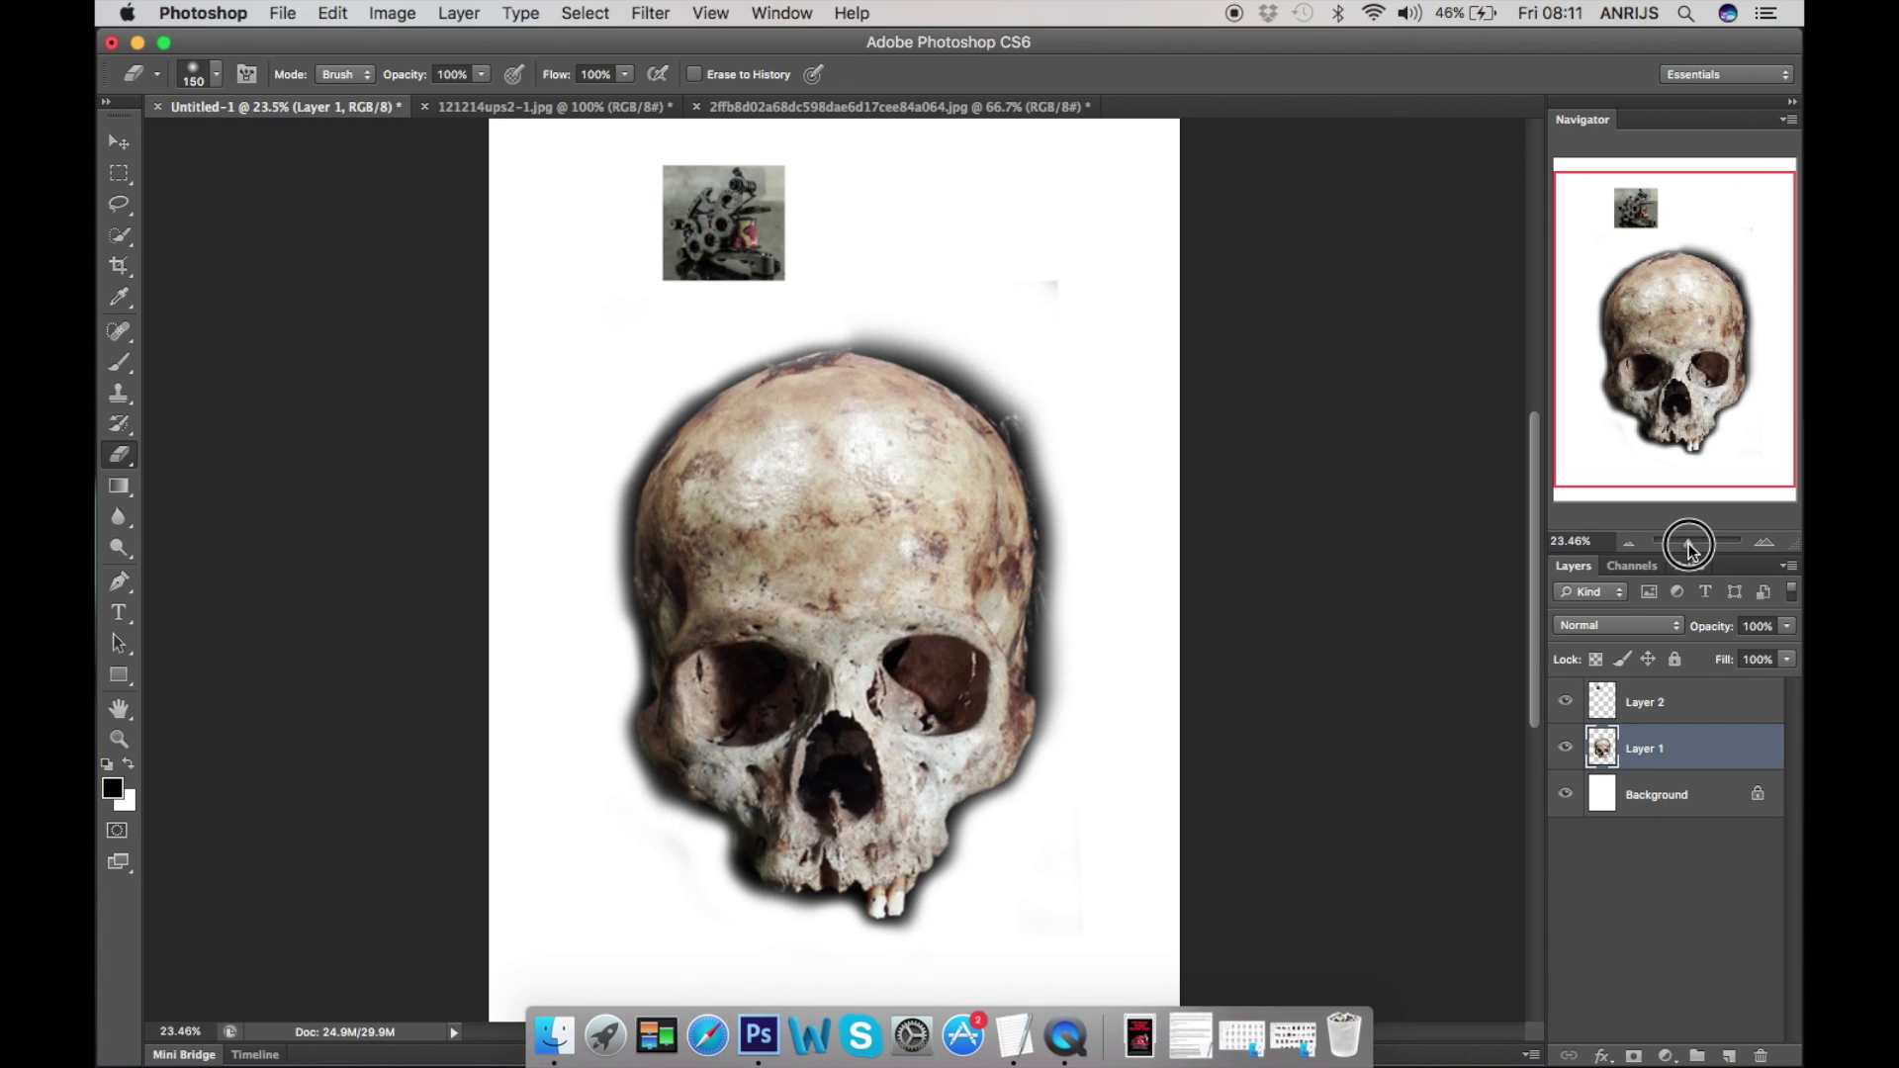
# Enlarge and tilt the tattoo machine on Layer 2 over the upper half of the page, with the skull layer hidden
pyautogui.click(1665, 708)
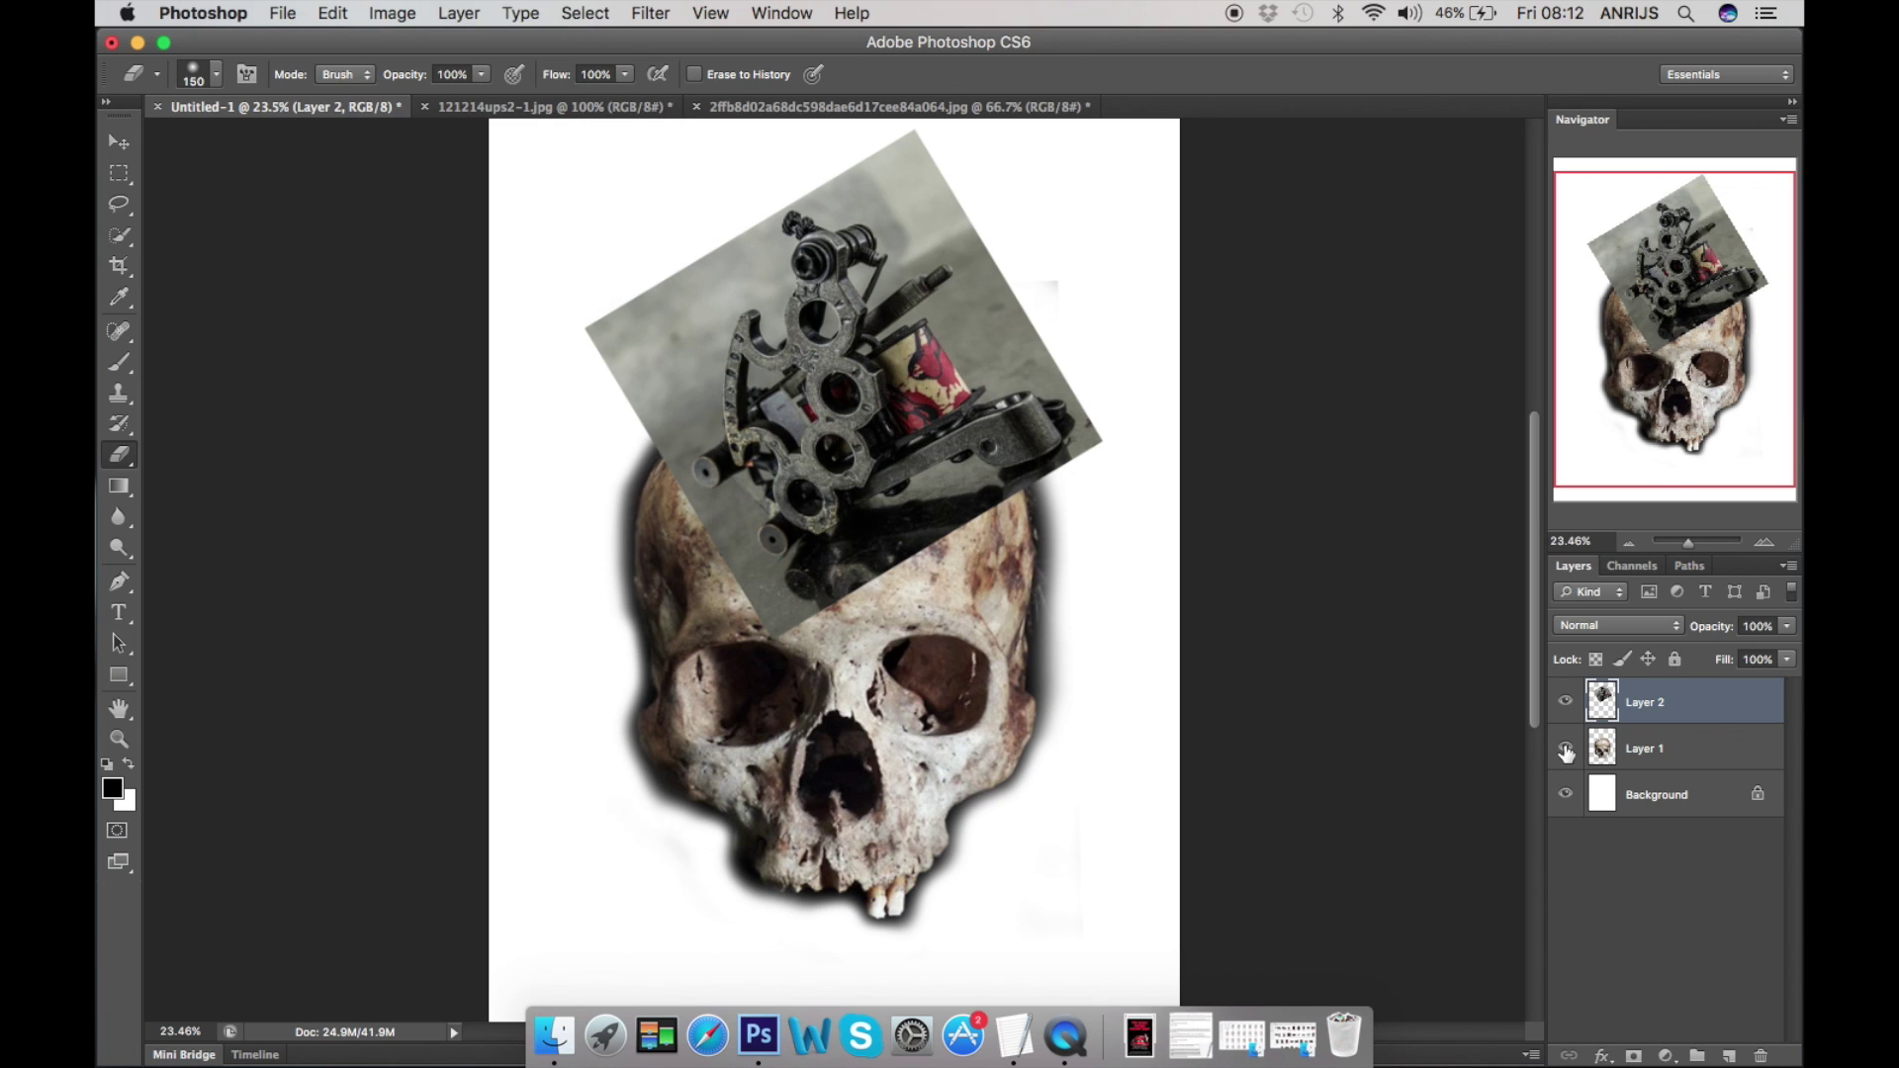
pyautogui.click(1566, 749)
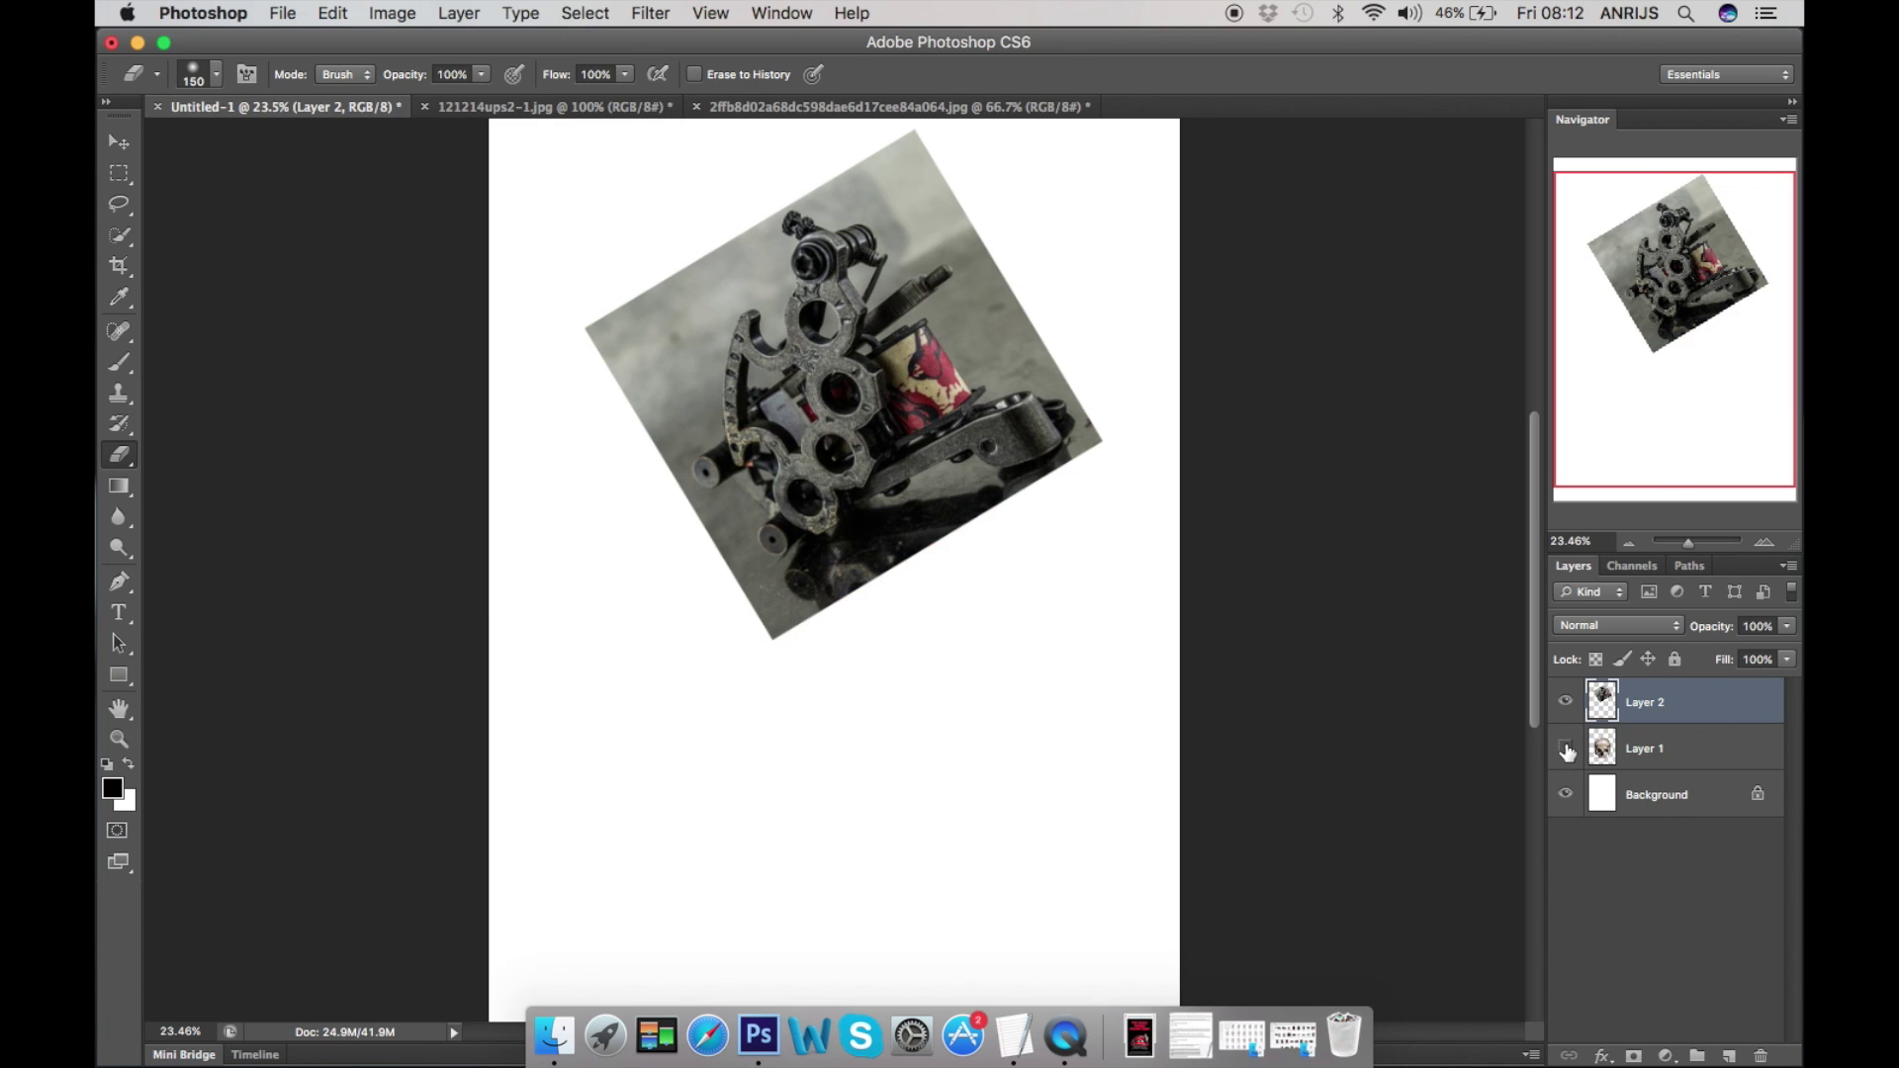
pyautogui.click(1565, 748)
pyautogui.click(1564, 701)
pyautogui.click(1563, 702)
# Erase the gray background around the tattoo machine with a soft 60 px eraser and show the skull layer again
pyautogui.moveTo(1677, 539); pyautogui.dragTo(1694, 541)
pyautogui.moveTo(1132, 401)
pyautogui.mouseDown()
pyautogui.moveTo(733, 580)
pyautogui.moveTo(593, 543)
pyautogui.moveTo(721, 572)
pyautogui.mouseUp()
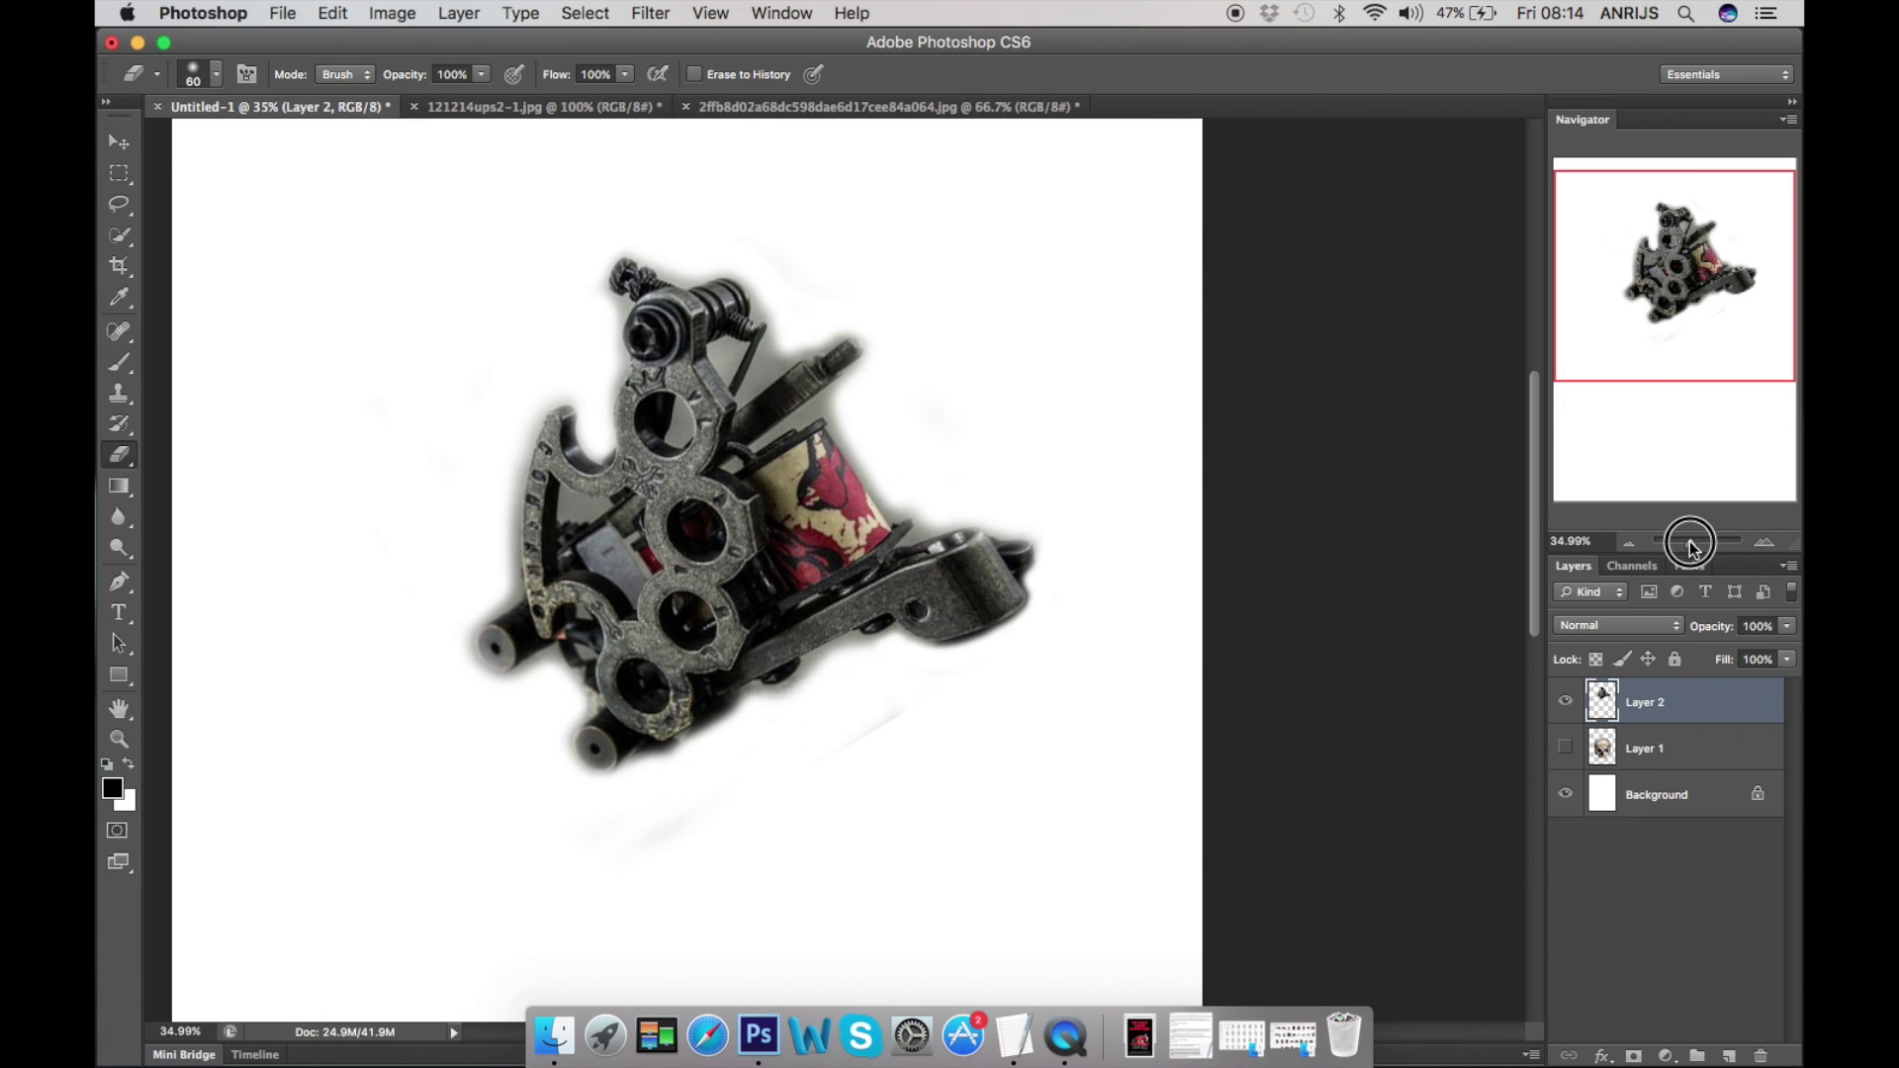
pyautogui.moveTo(1687, 543); pyautogui.dragTo(1683, 551)
pyautogui.click(1565, 748)
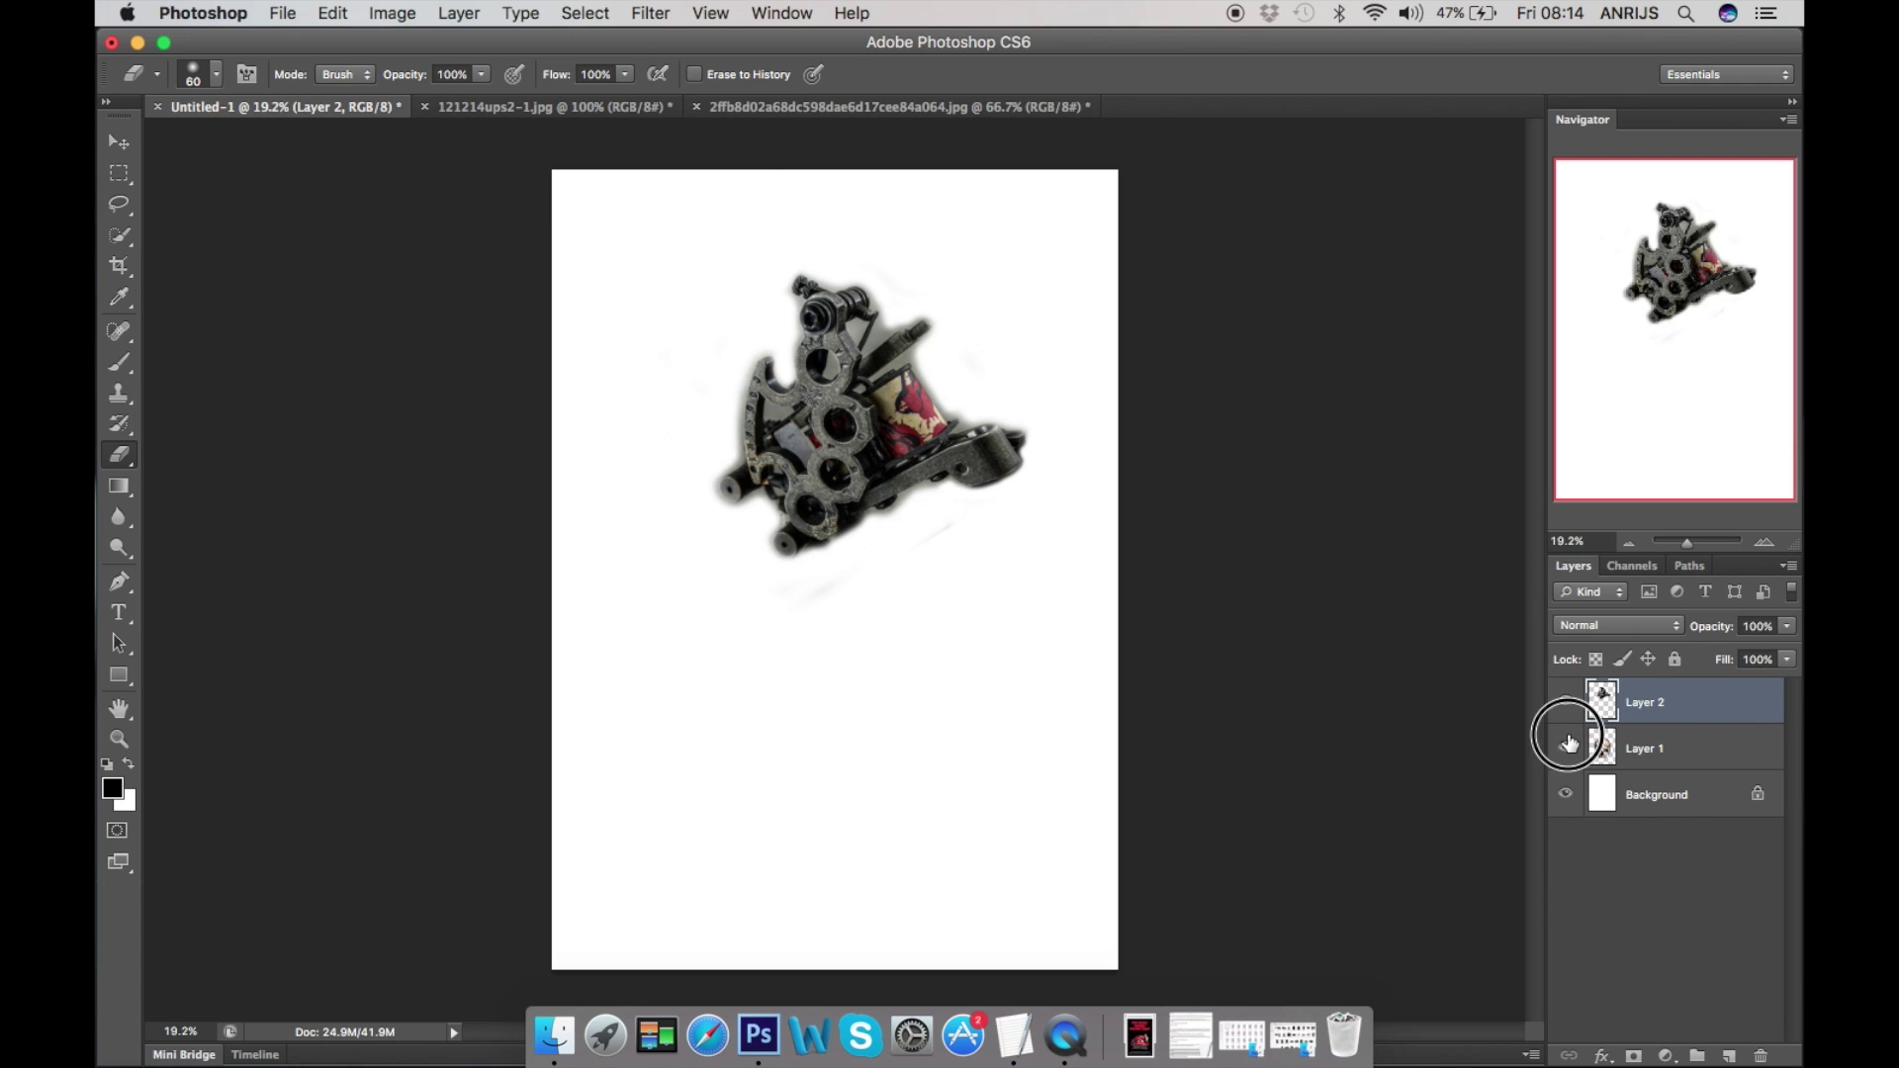
# Move the skull on Layer 1 slightly down beneath the tattoo machine
pyautogui.click(1689, 749)
pyautogui.press('super+z')
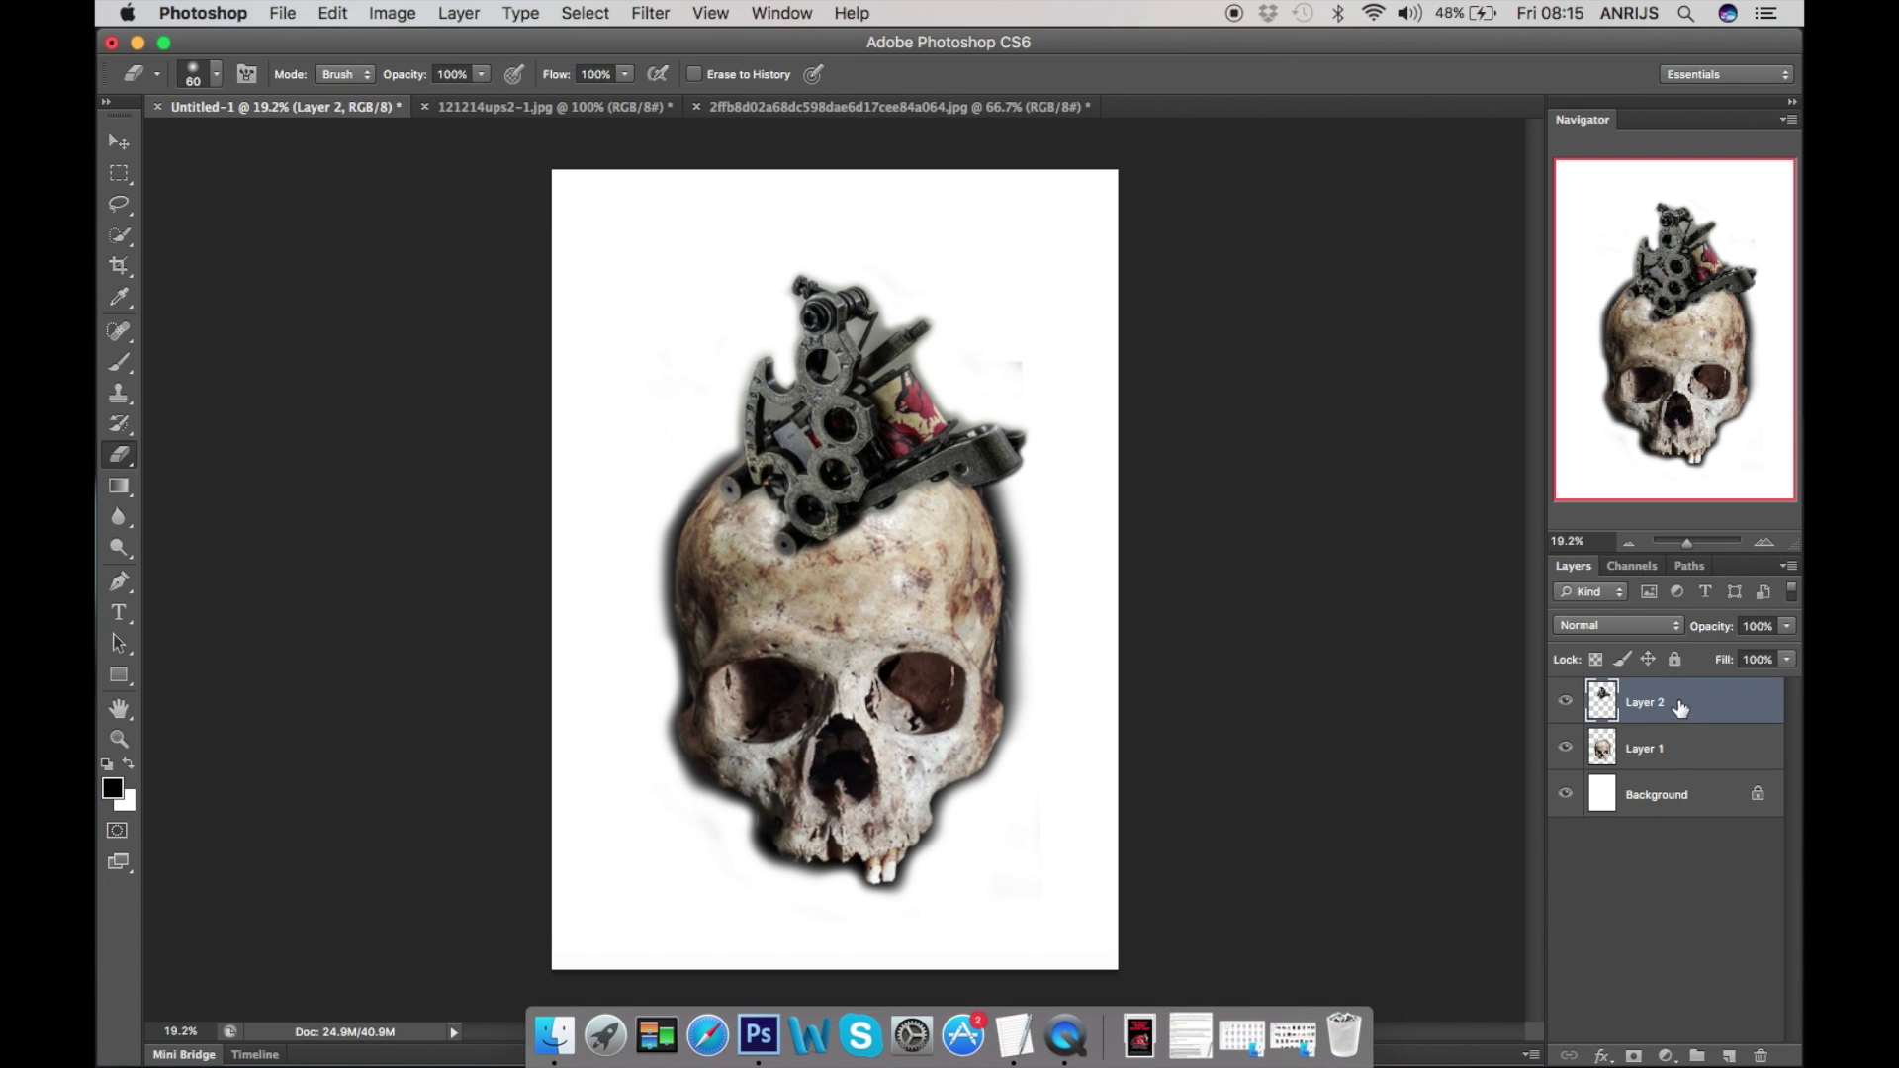
pyautogui.click(1671, 743)
# Lower the opacity of the tattoo machine layer to 47% so the skull shows through
pyautogui.click(1684, 708)
pyautogui.click(1786, 626)
pyautogui.moveTo(1730, 656)
pyautogui.mouseDown()
pyautogui.moveTo(1695, 661)
pyautogui.moveTo(1726, 663)
pyautogui.mouseUp()
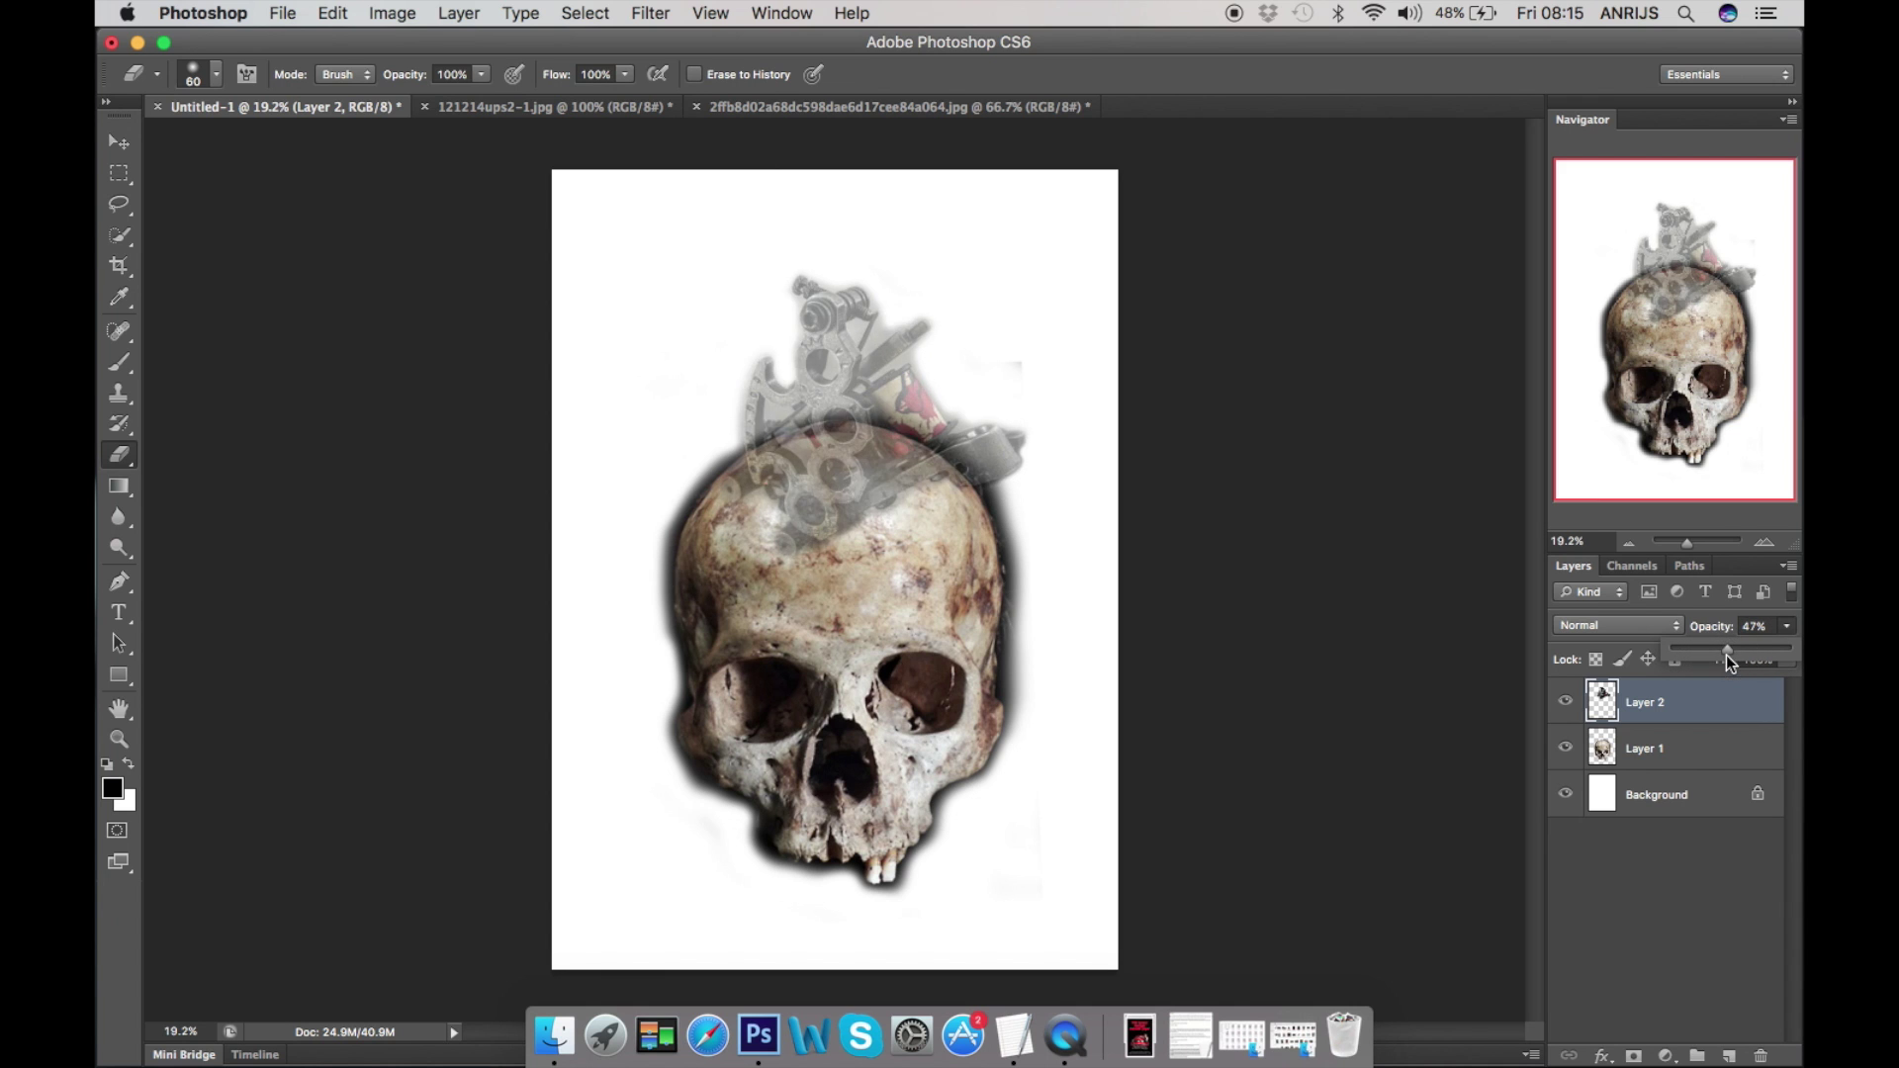
# Try moving, enlarging and tilting the semi-transparent tattoo machine over the skull's forehead with Free Transform
pyautogui.press('super+t')
pyautogui.moveTo(940, 544); pyautogui.dragTo(946, 603)
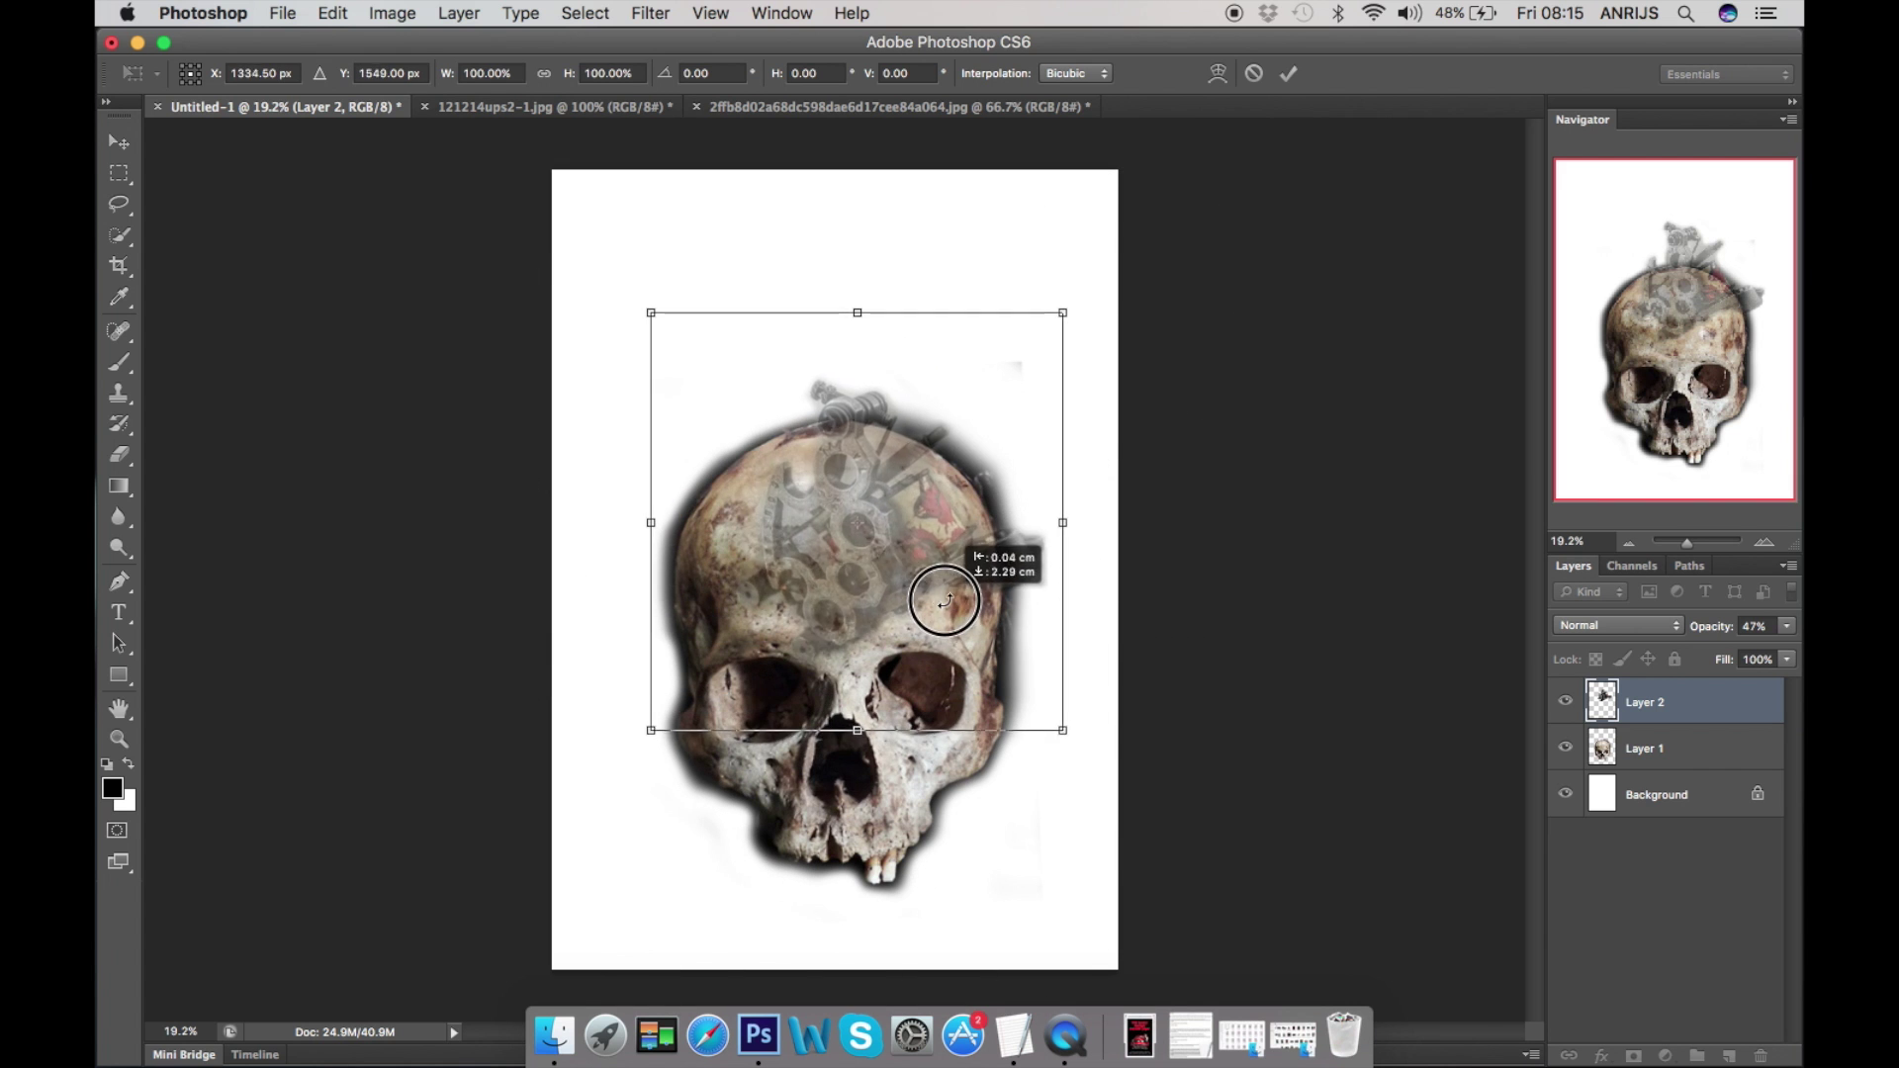
pyautogui.moveTo(967, 754); pyautogui.dragTo(1100, 546)
pyautogui.moveTo(940, 505); pyautogui.dragTo(945, 381)
pyautogui.moveTo(1014, 690); pyautogui.dragTo(741, 701)
pyautogui.moveTo(681, 643); pyautogui.dragTo(533, 867)
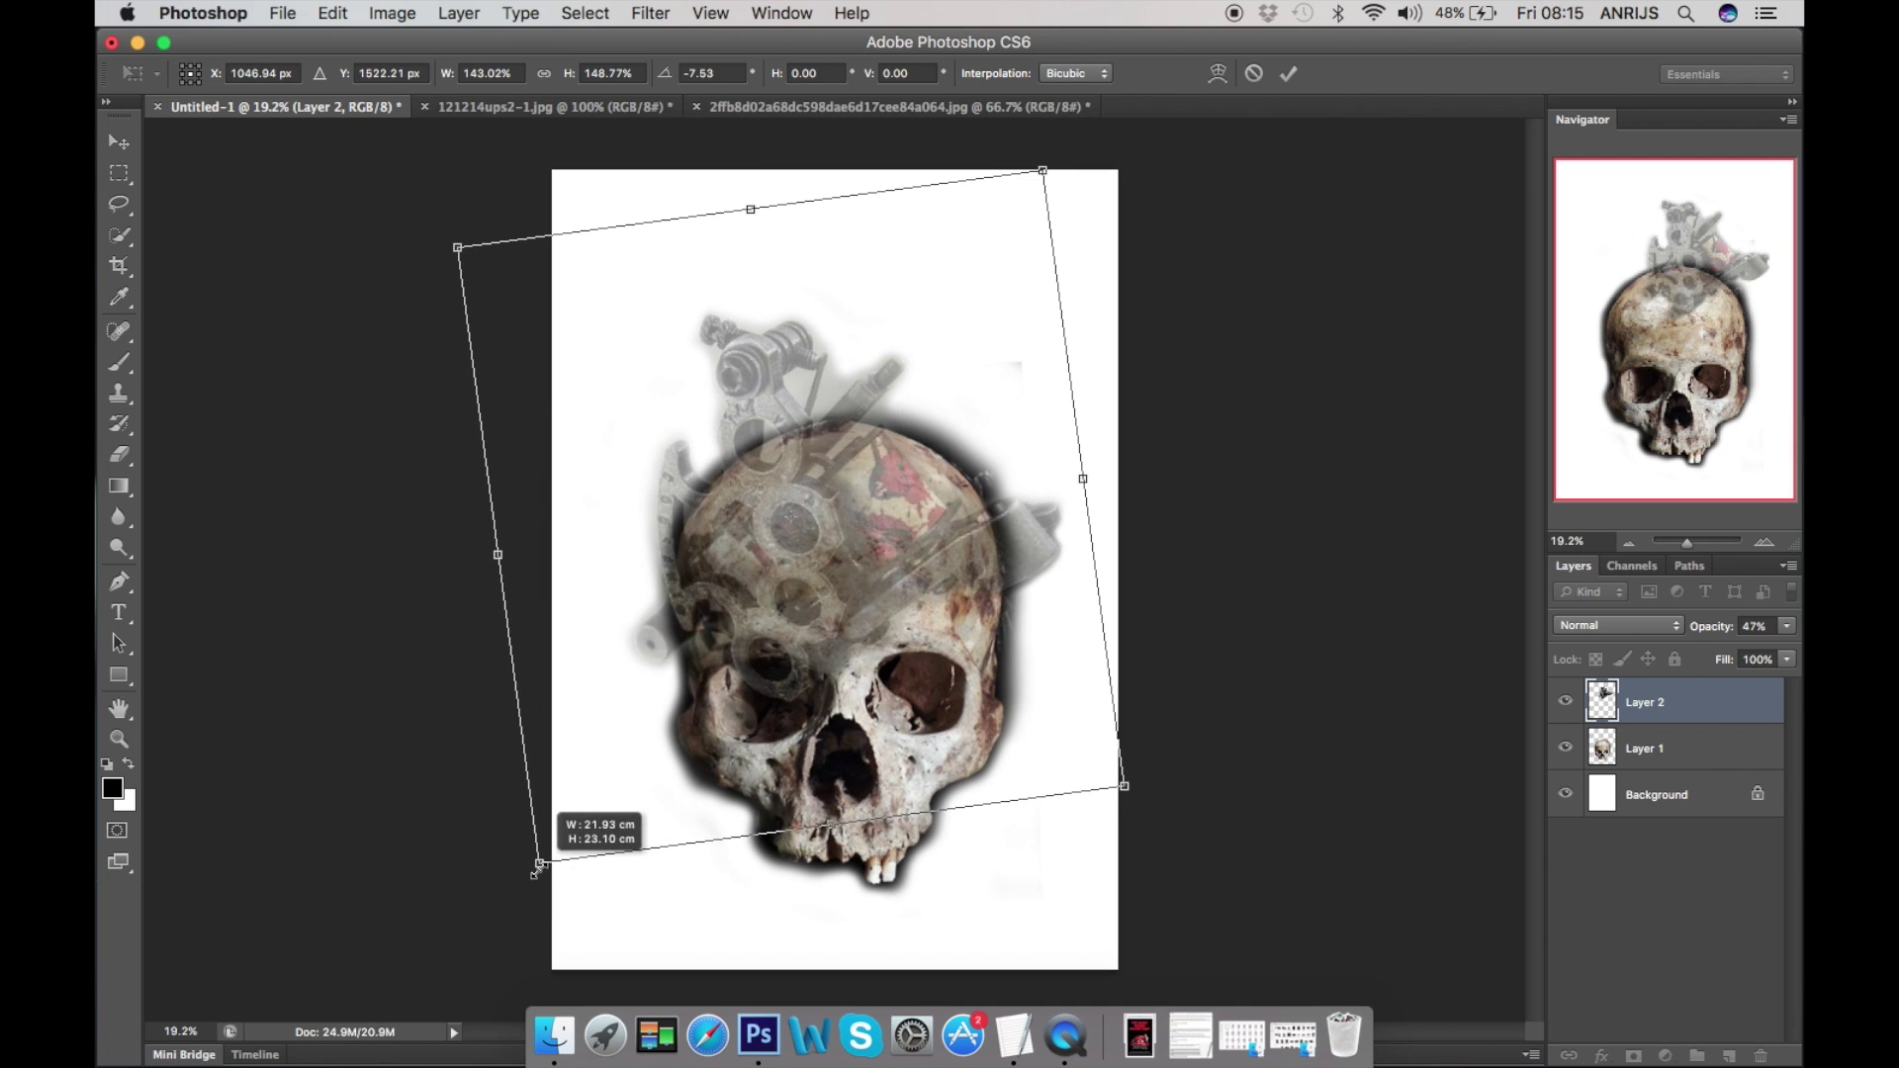
pyautogui.moveTo(906, 687); pyautogui.dragTo(906, 727)
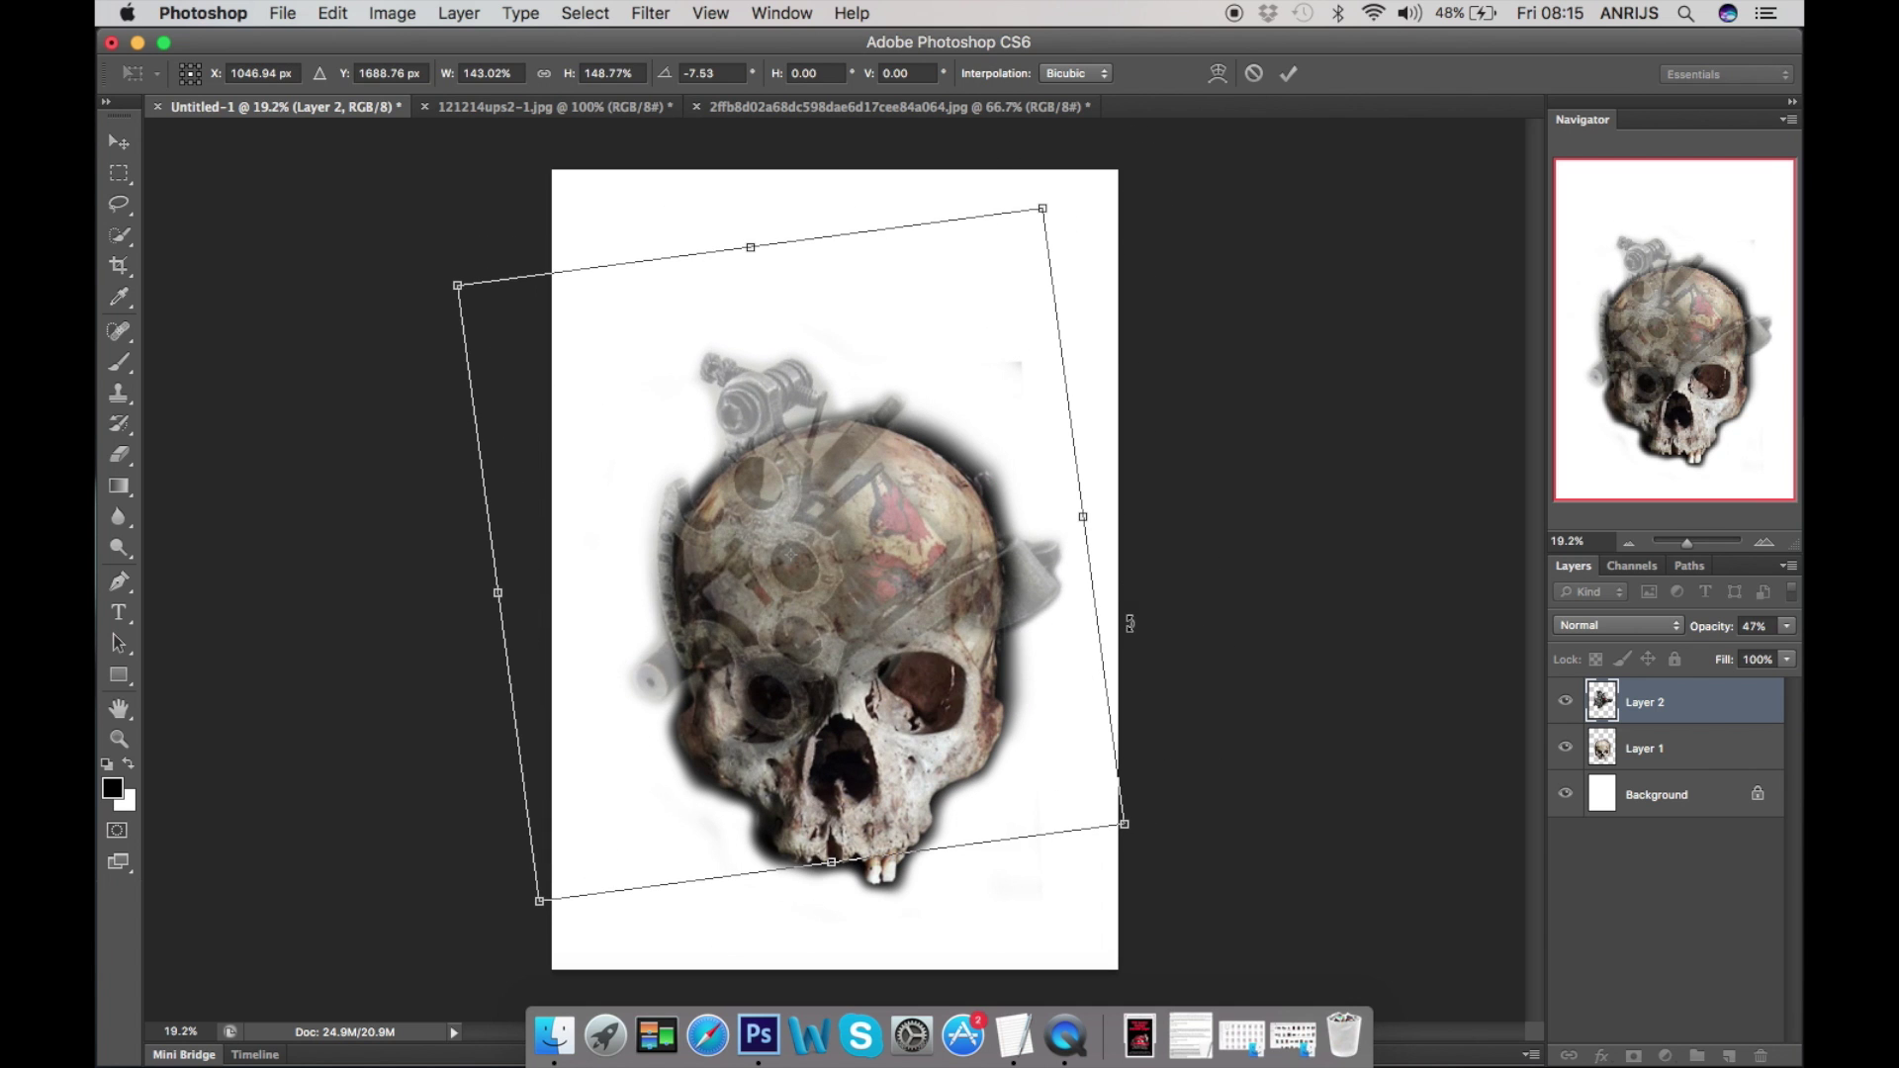
pyautogui.moveTo(1131, 625); pyautogui.dragTo(1137, 649)
# Lower the skull layer's opacity to 45% and try repositioning it up and to the right behind the tattoo machine
pyautogui.click(1787, 626)
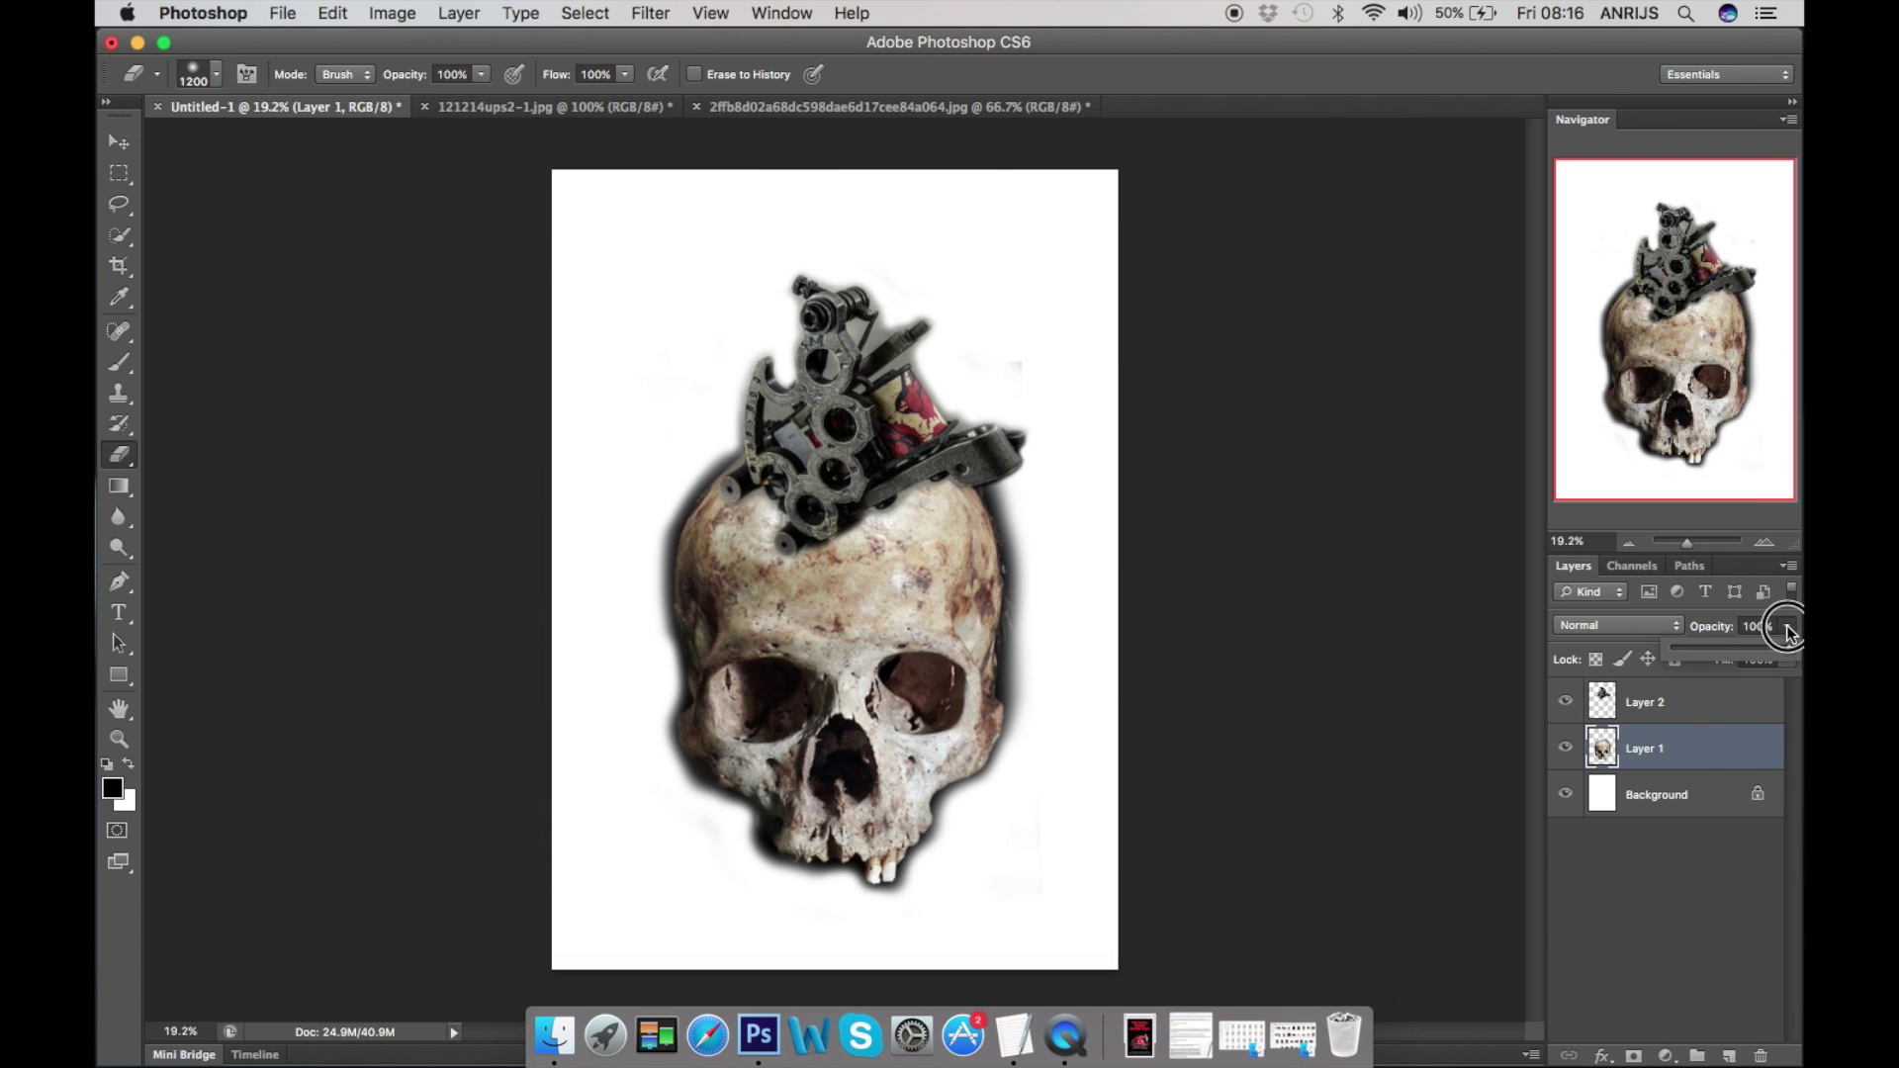
pyautogui.click(1725, 648)
pyautogui.hotkey('ctrl', 't')
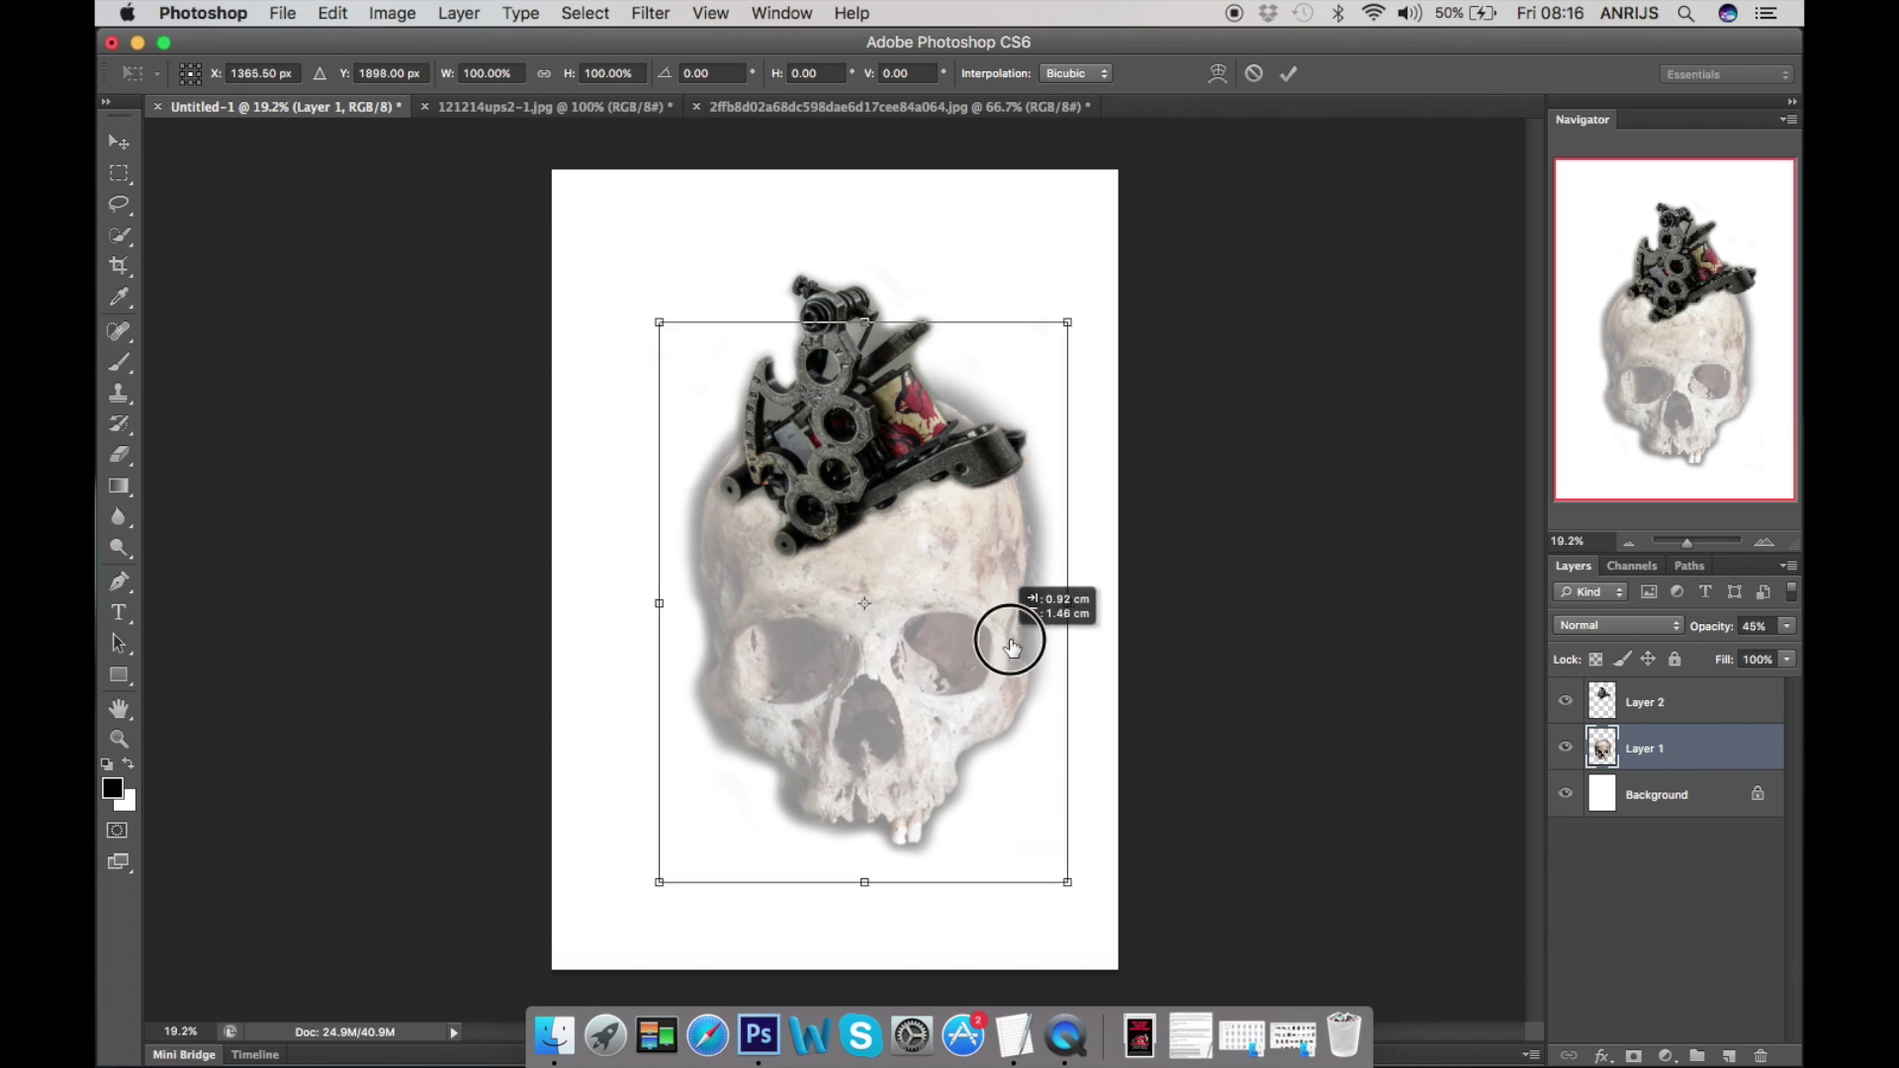
pyautogui.moveTo(1010, 648); pyautogui.dragTo(1098, 581)
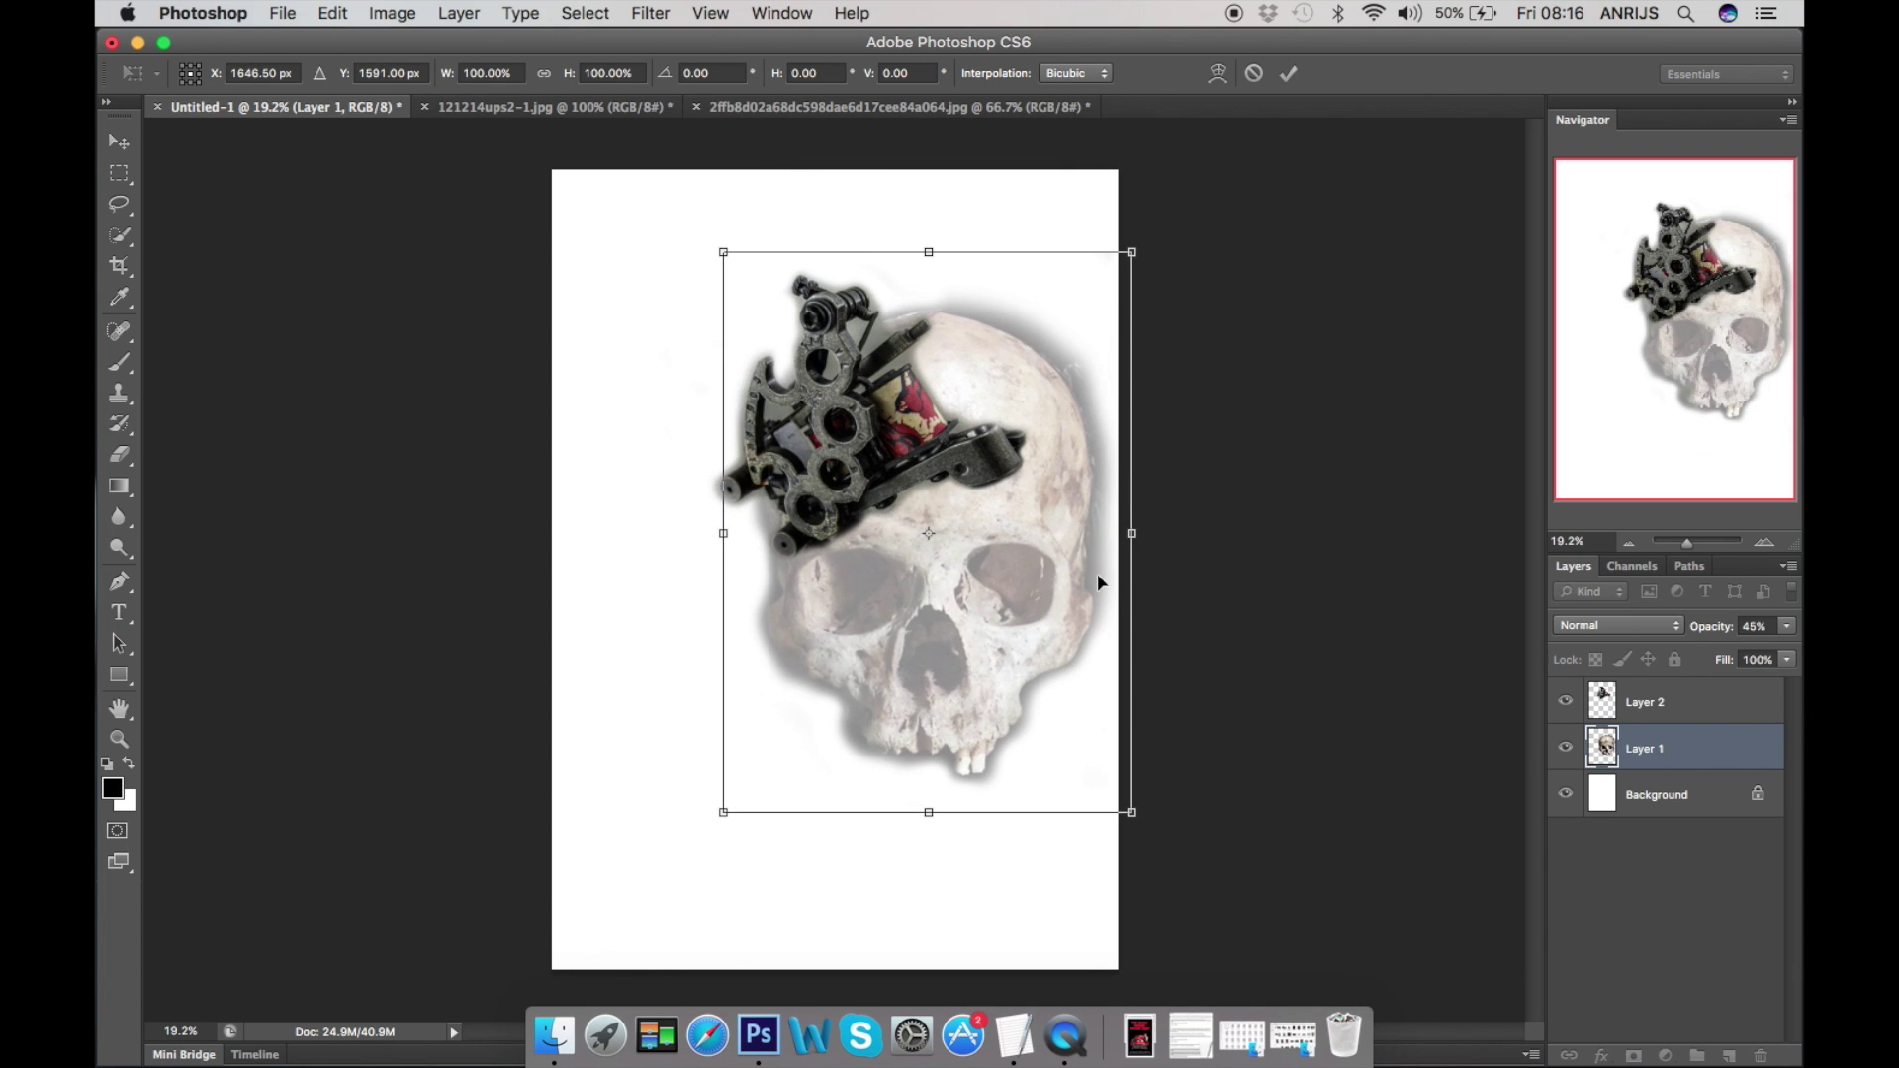
pyautogui.press('Return')
pyautogui.press('e')
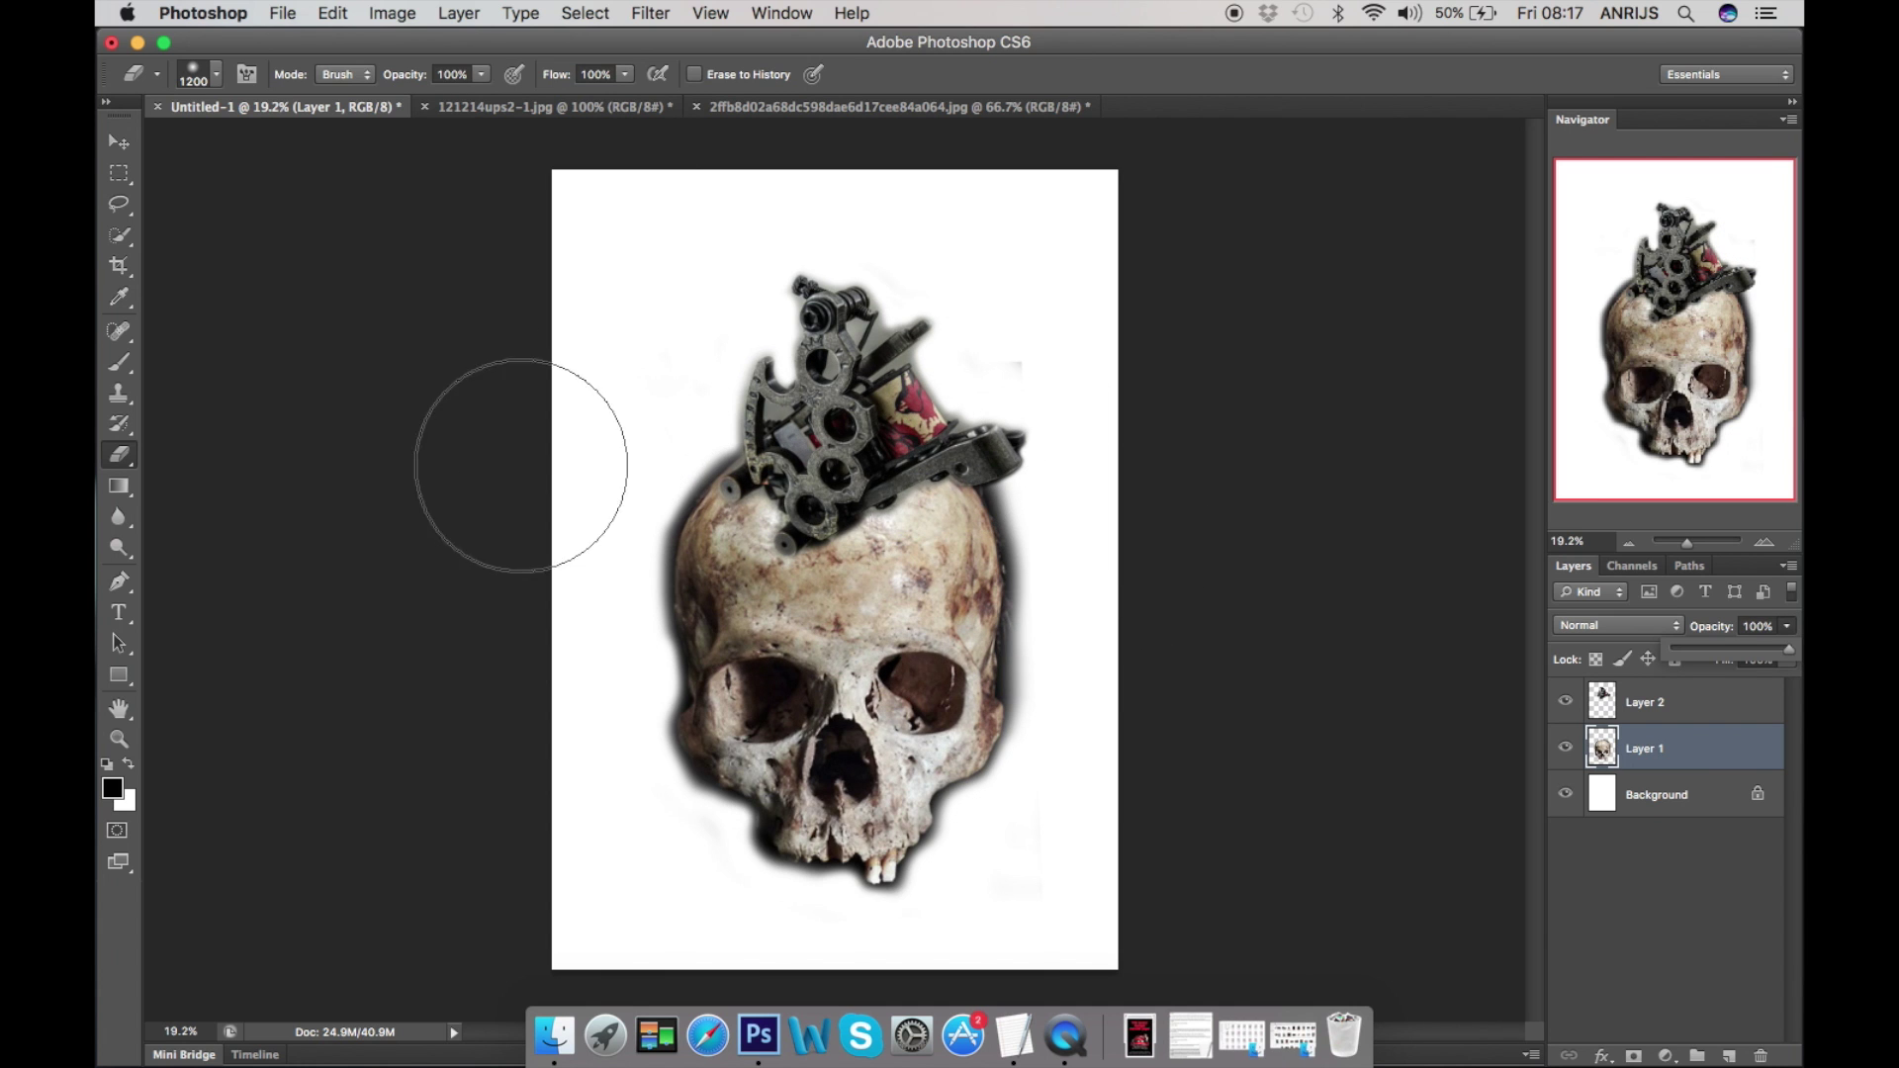
# Place the cracked hole from wall.jpg as Layer 3 between the skull and the tattoo machine, and hide the tattoo machine layer
pyautogui.click(400, 12)
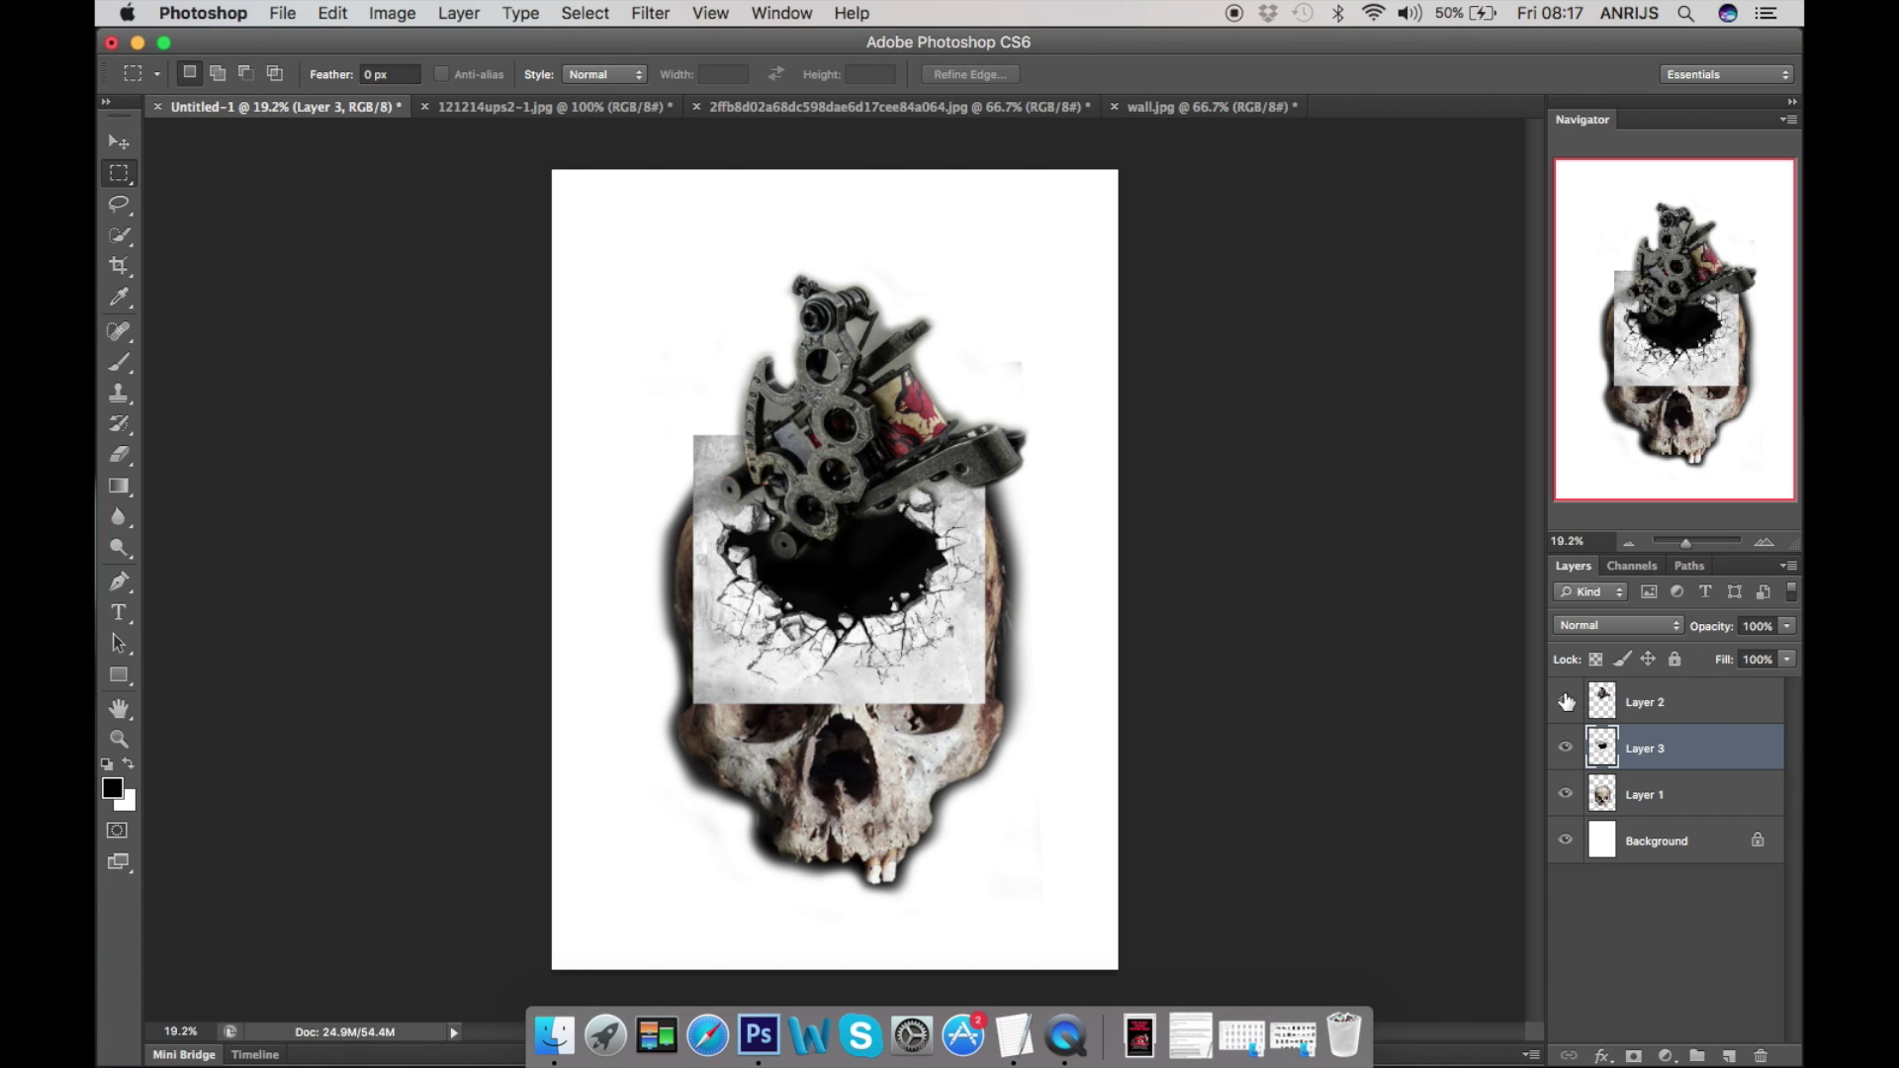
pyautogui.click(1565, 703)
pyautogui.click(1565, 748)
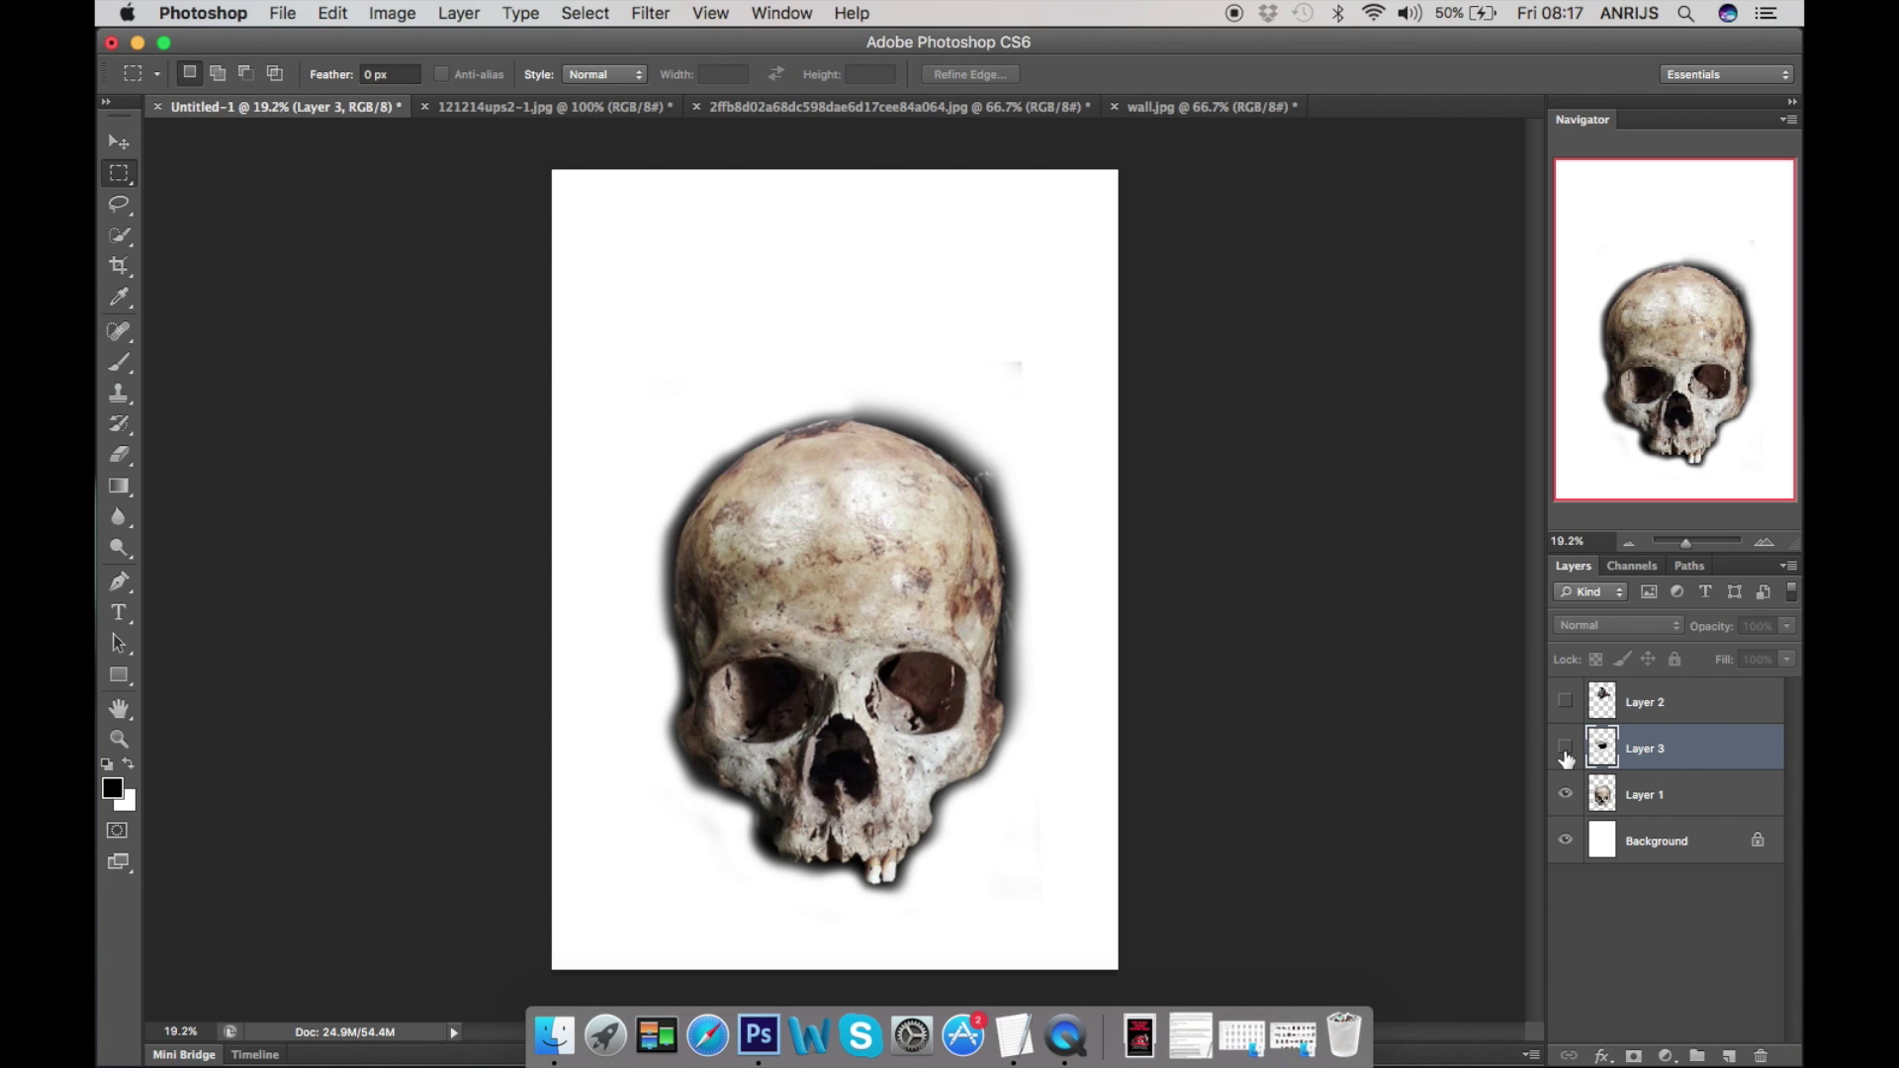
pyautogui.click(1564, 748)
pyautogui.click(1565, 794)
pyautogui.click(1566, 794)
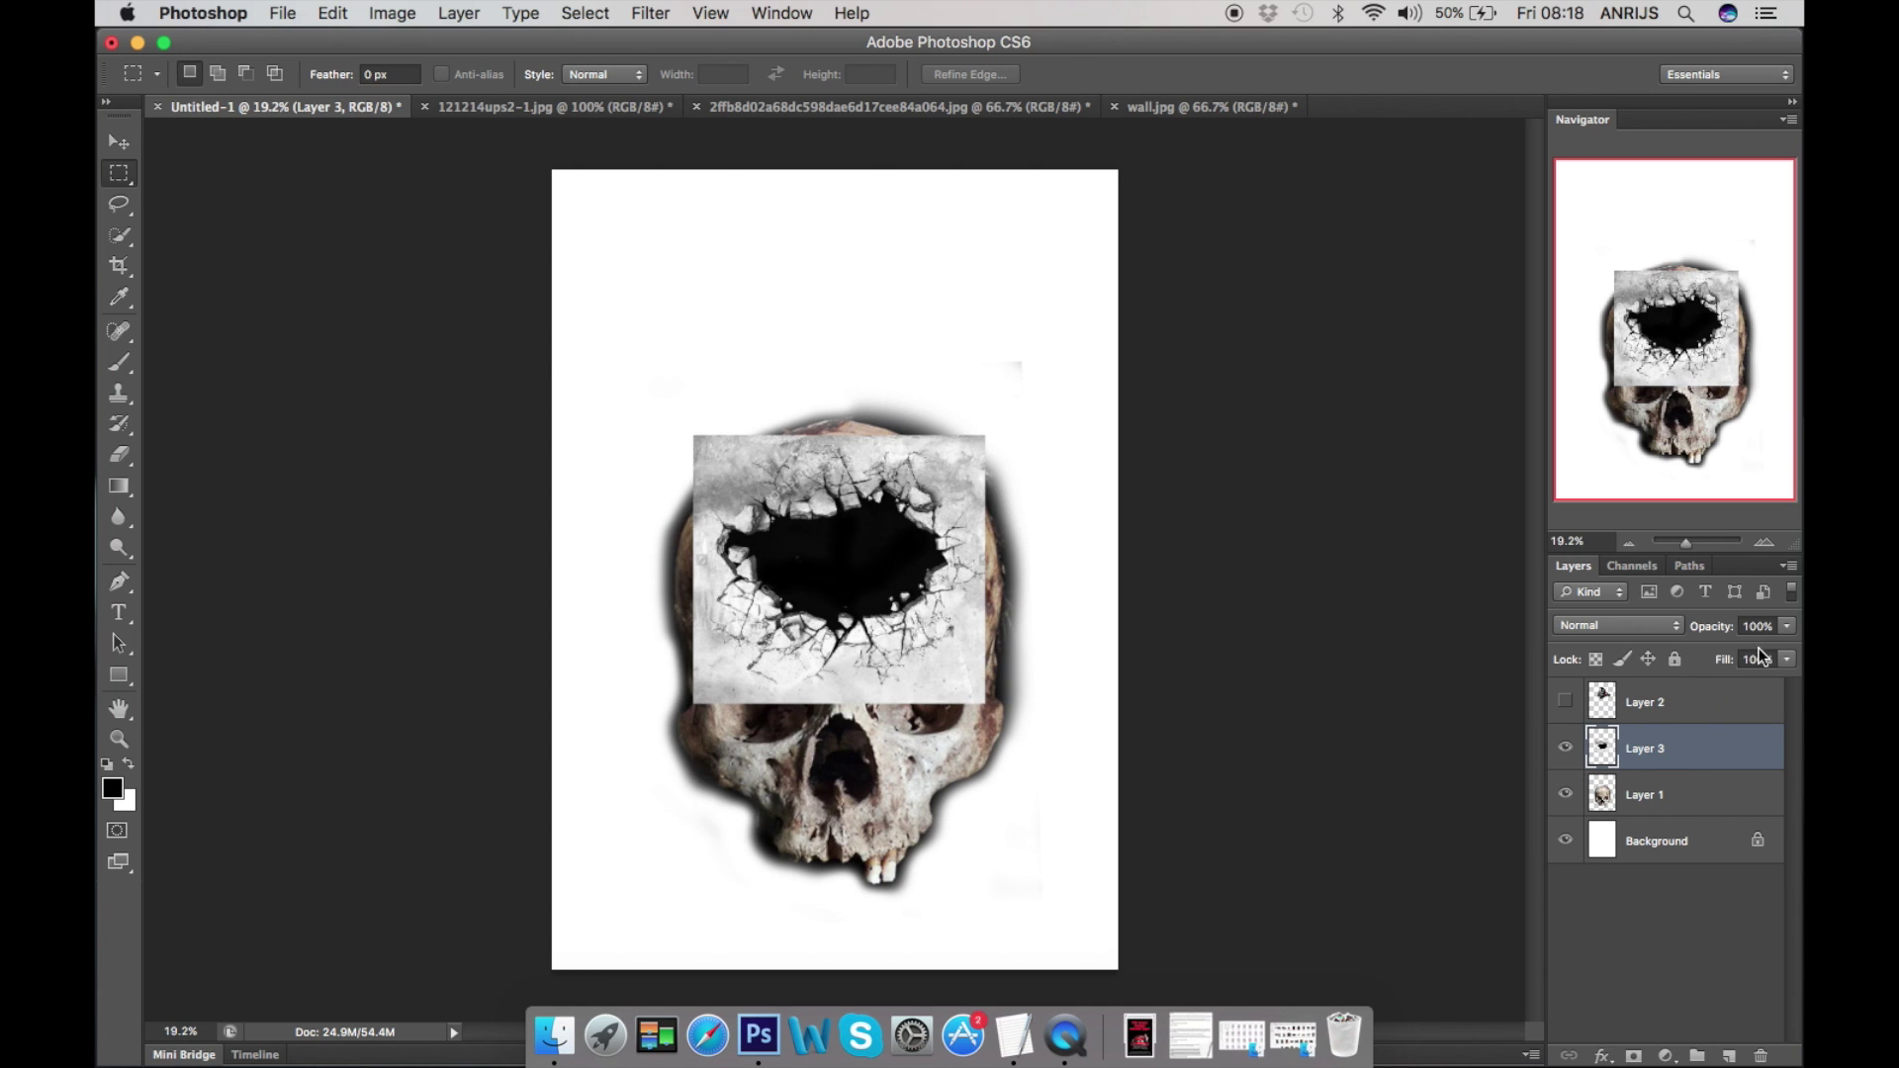
# Set Layer 3 to 40% opacity, then enlarge, tilt and move the cracked hole to cover the skull's forehead
pyautogui.moveTo(1785, 633); pyautogui.dragTo(1718, 648)
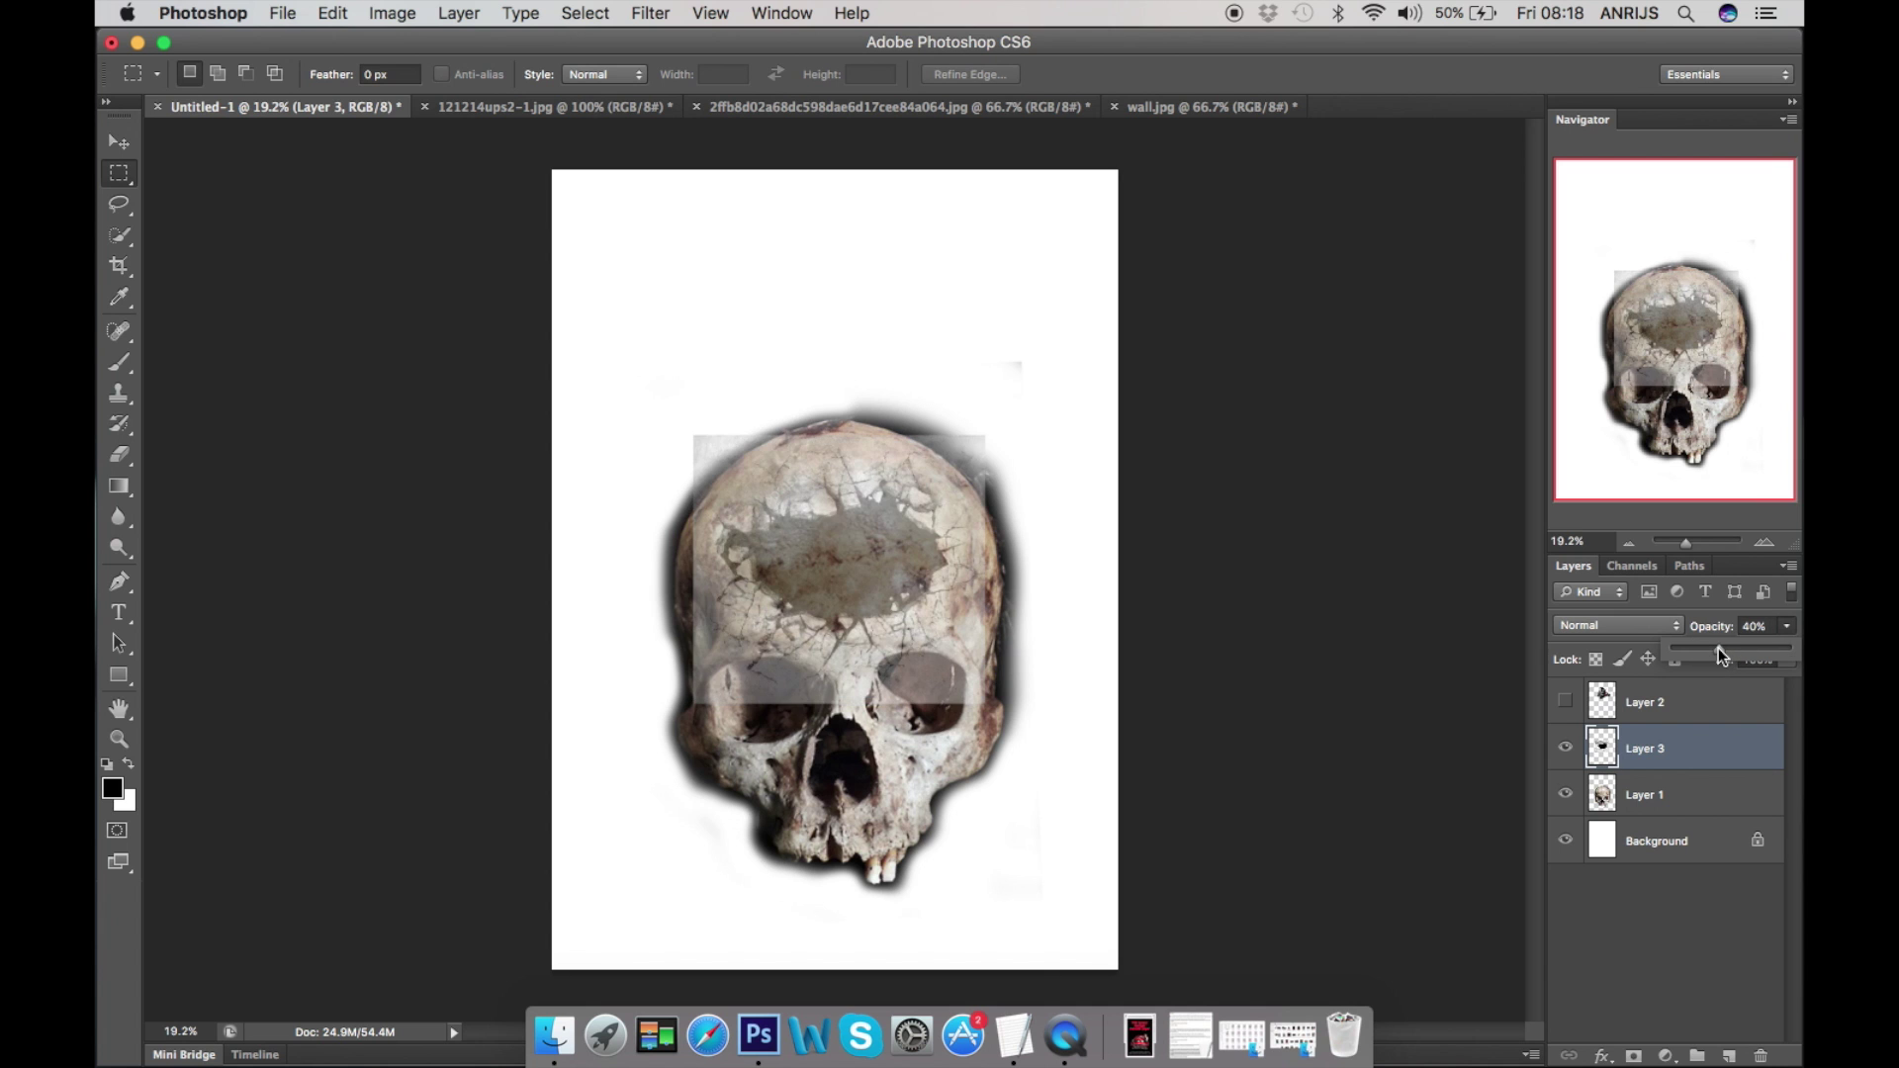
pyautogui.press('super+t')
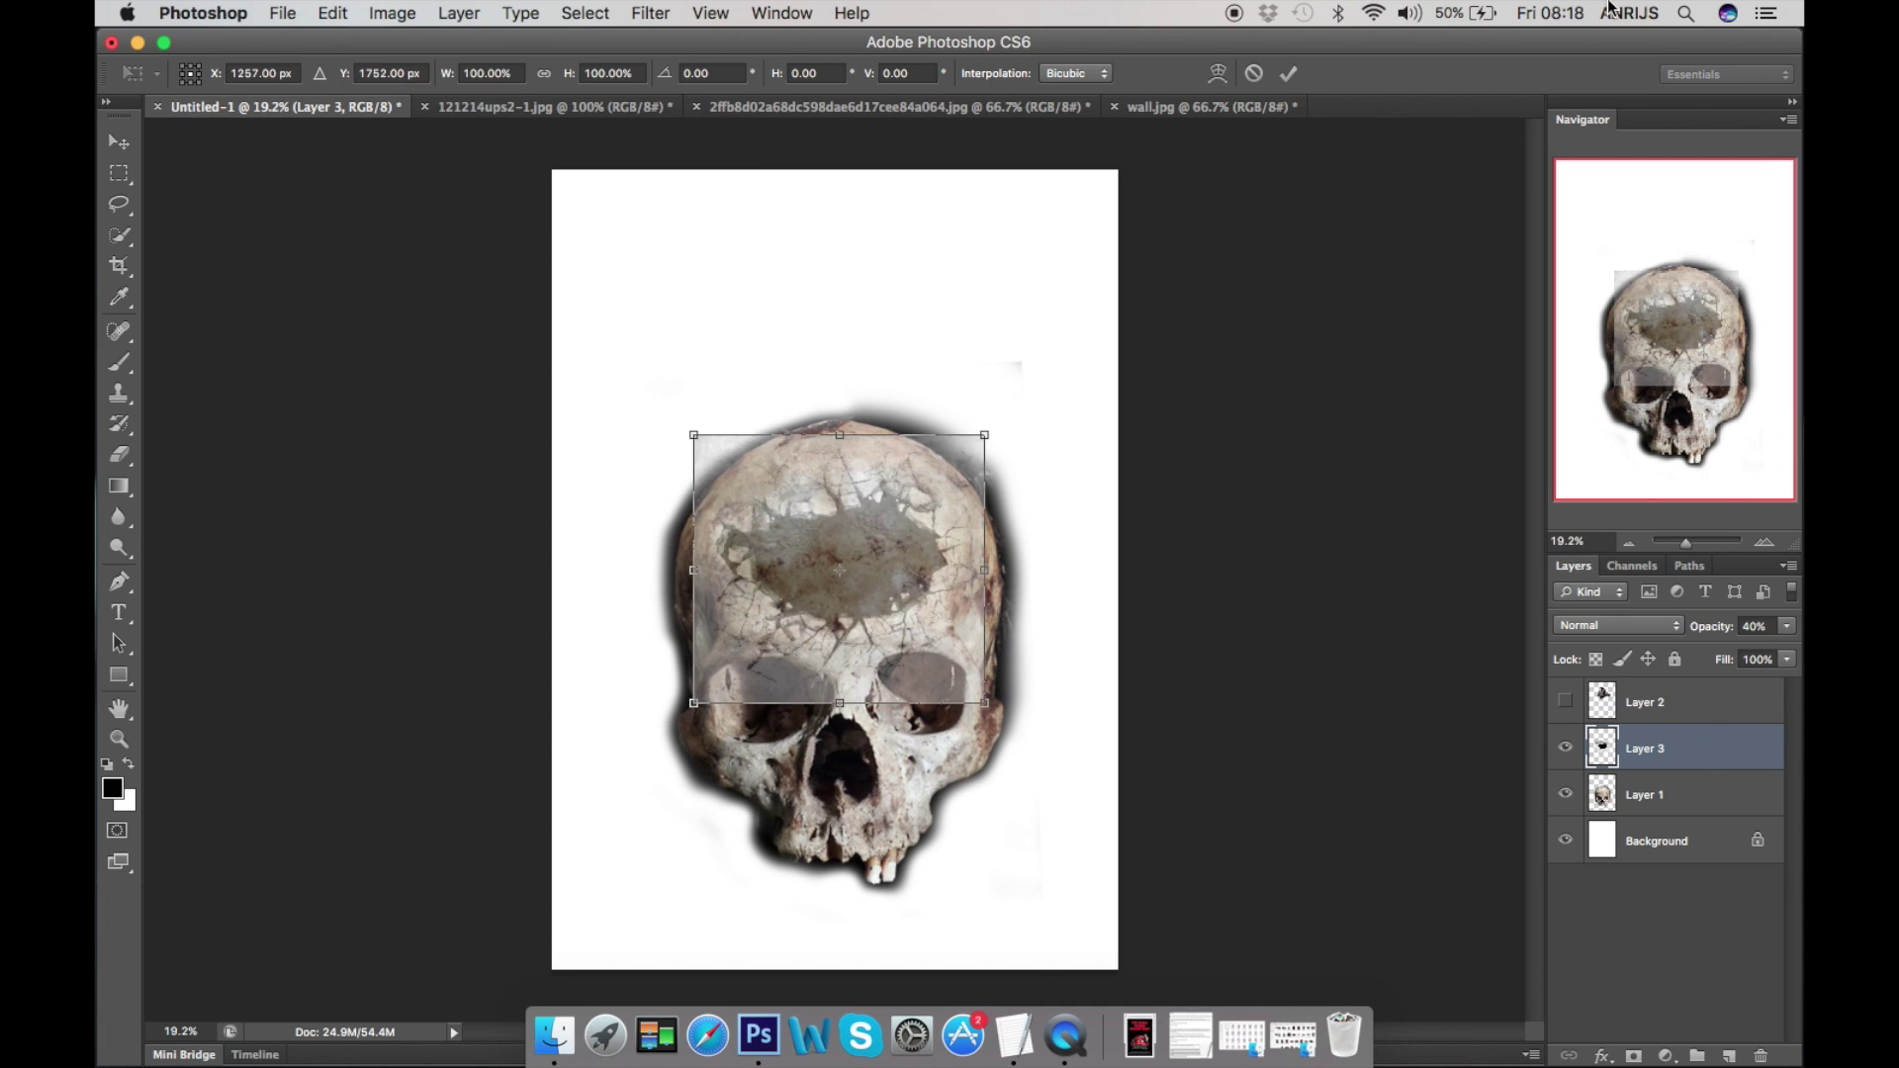
pyautogui.moveTo(899, 511); pyautogui.dragTo(899, 454)
pyautogui.moveTo(695, 643); pyautogui.dragTo(654, 716)
pyautogui.moveTo(984, 374); pyautogui.dragTo(993, 363)
pyautogui.moveTo(918, 586)
pyautogui.mouseDown()
pyautogui.moveTo(934, 638)
pyautogui.moveTo(924, 581)
pyautogui.mouseUp()
pyautogui.press('Return')
# Erase the wall texture around the cracked hole over the eye sockets and skull edges with a smaller soft eraser
pyautogui.click(119, 455)
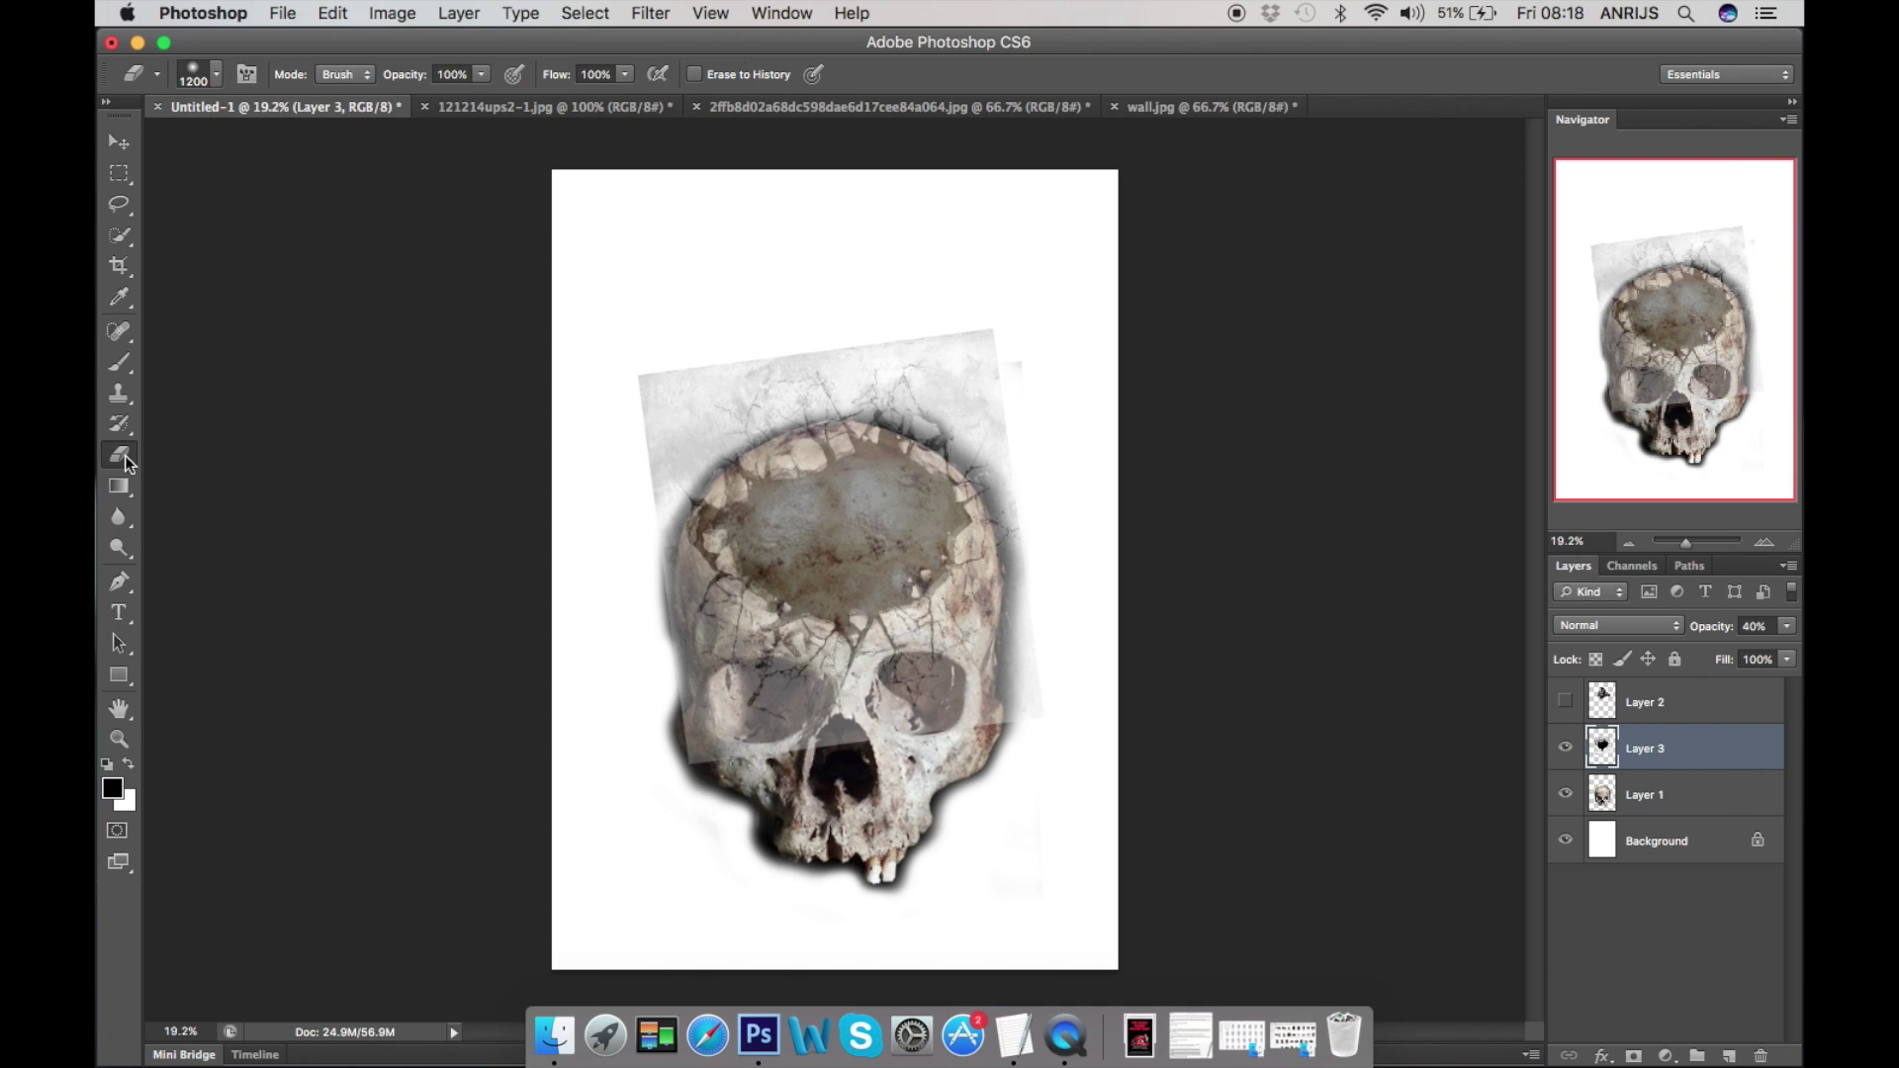
pyautogui.press('[')
pyautogui.press('[')
pyautogui.press('[')
pyautogui.press('[')
pyautogui.moveTo(737, 704)
pyautogui.mouseDown()
pyautogui.moveTo(869, 728)
pyautogui.moveTo(977, 711)
pyautogui.mouseUp()
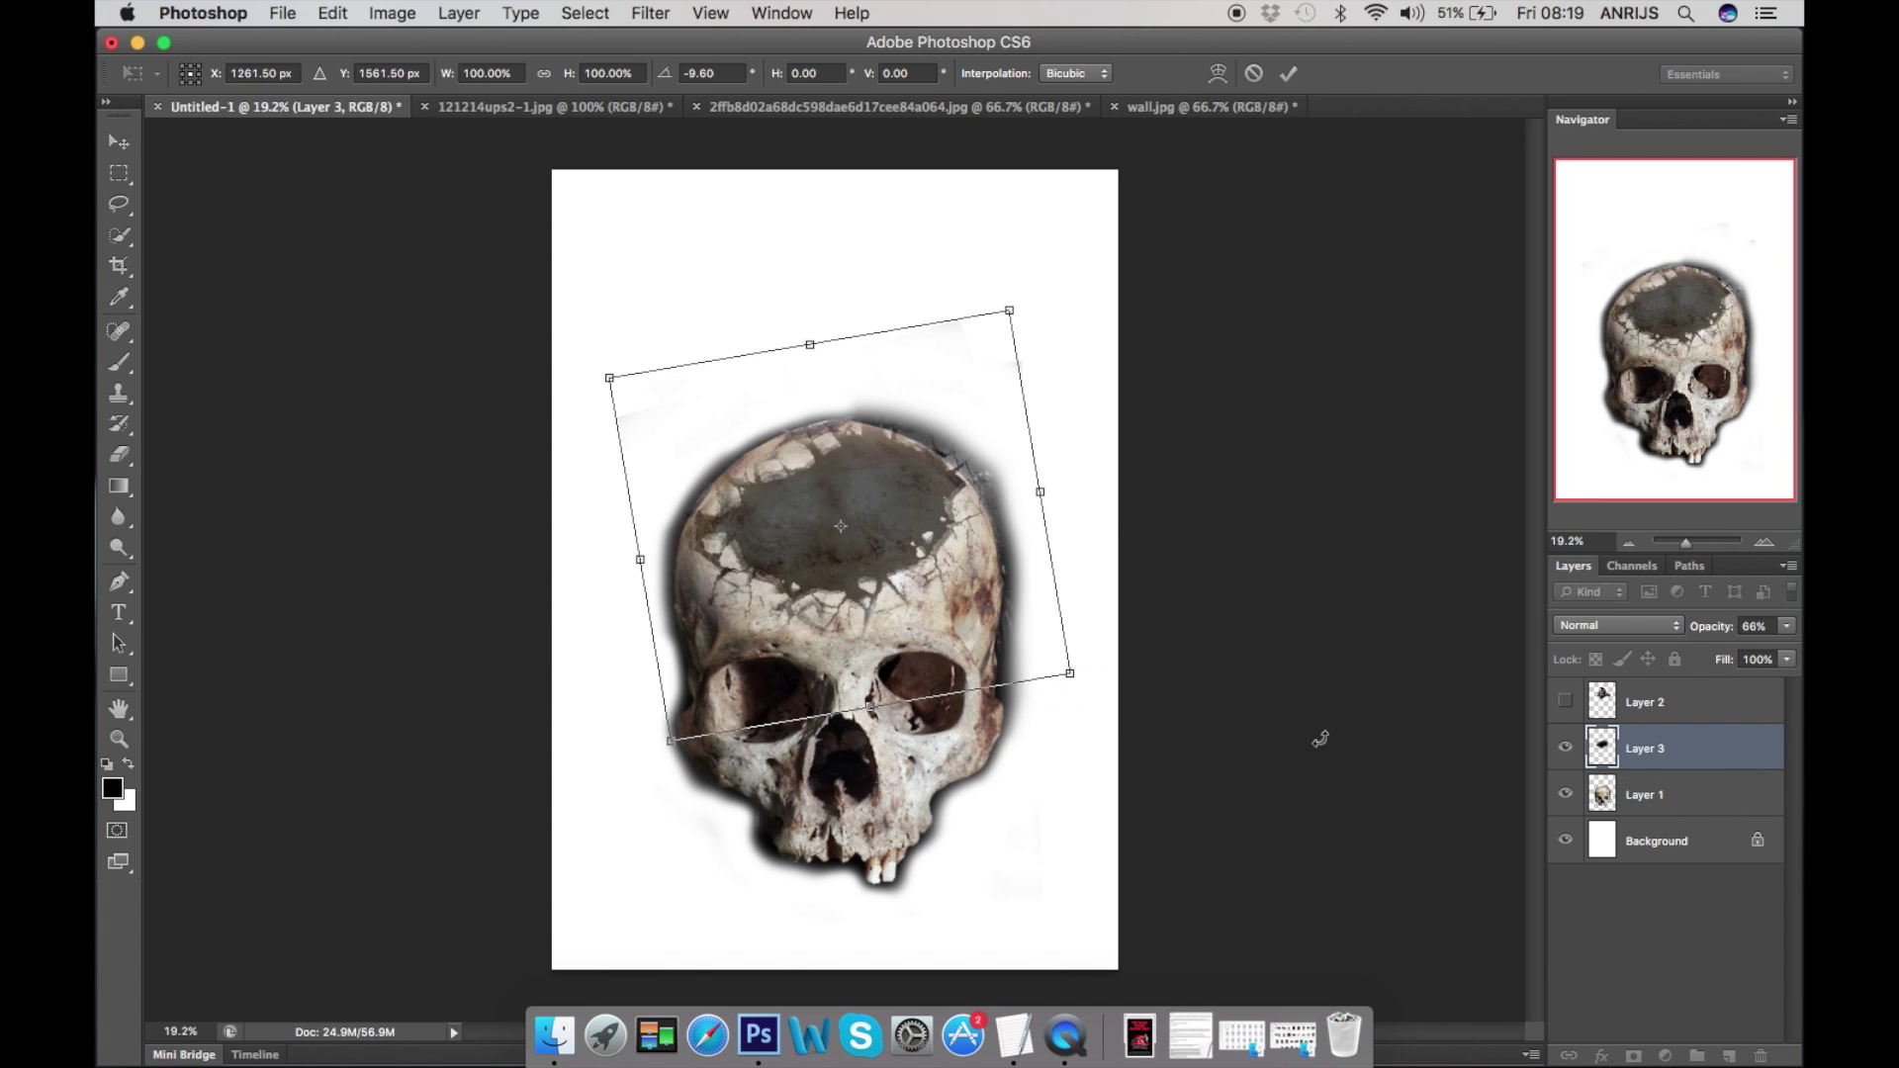
pyautogui.moveTo(923, 572); pyautogui.dragTo(952, 716)
pyautogui.moveTo(1017, 776); pyautogui.dragTo(970, 642)
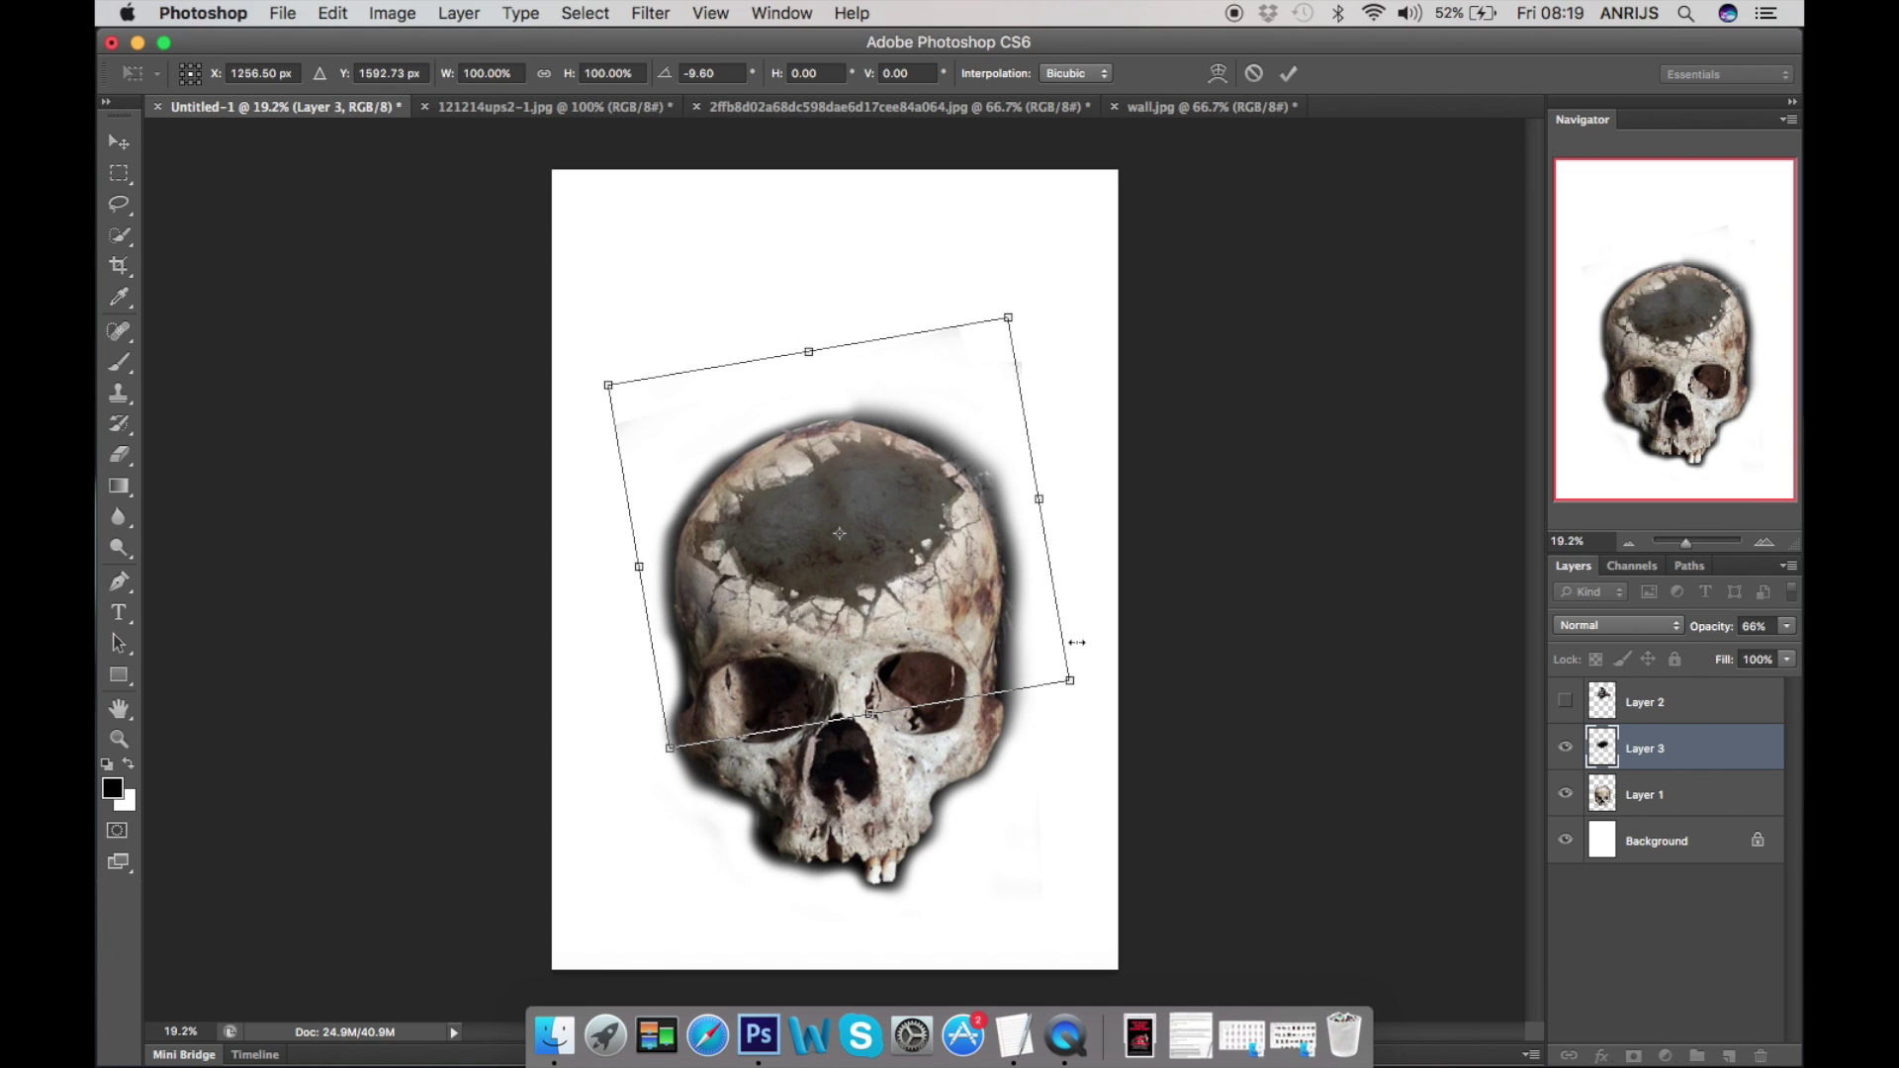
# Rotate the cracked hole further counter-clockwise and shift it toward the left side of the skull's forehead
pyautogui.moveTo(1090, 610); pyautogui.dragTo(1106, 452)
pyautogui.moveTo(937, 492)
pyautogui.mouseDown()
pyautogui.moveTo(903, 508)
pyautogui.moveTo(867, 481)
pyautogui.moveTo(910, 509)
pyautogui.mouseUp()
pyautogui.press('Return')
pyautogui.press('e')
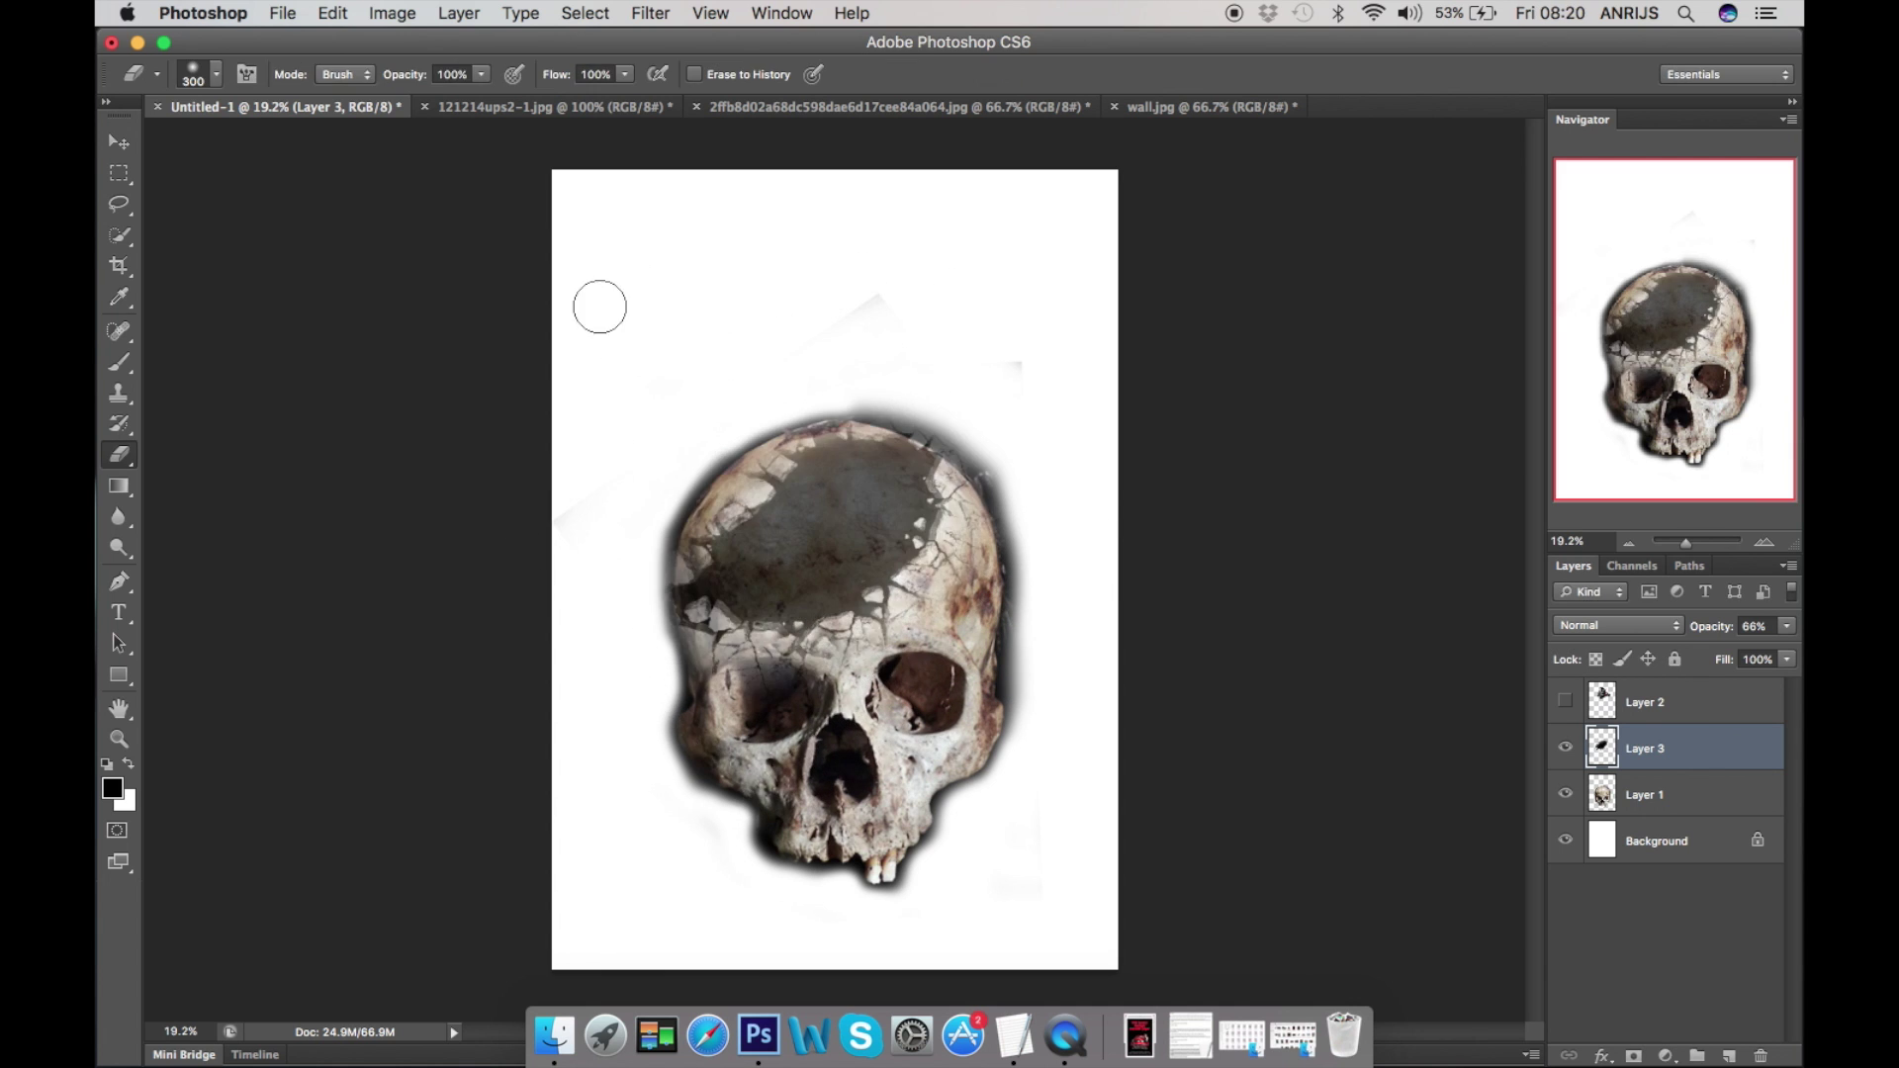
# Set Layer 3 to 100% opacity and its blending mode to Multiply
pyautogui.click(1786, 625)
pyautogui.moveTo(1747, 650); pyautogui.dragTo(1791, 649)
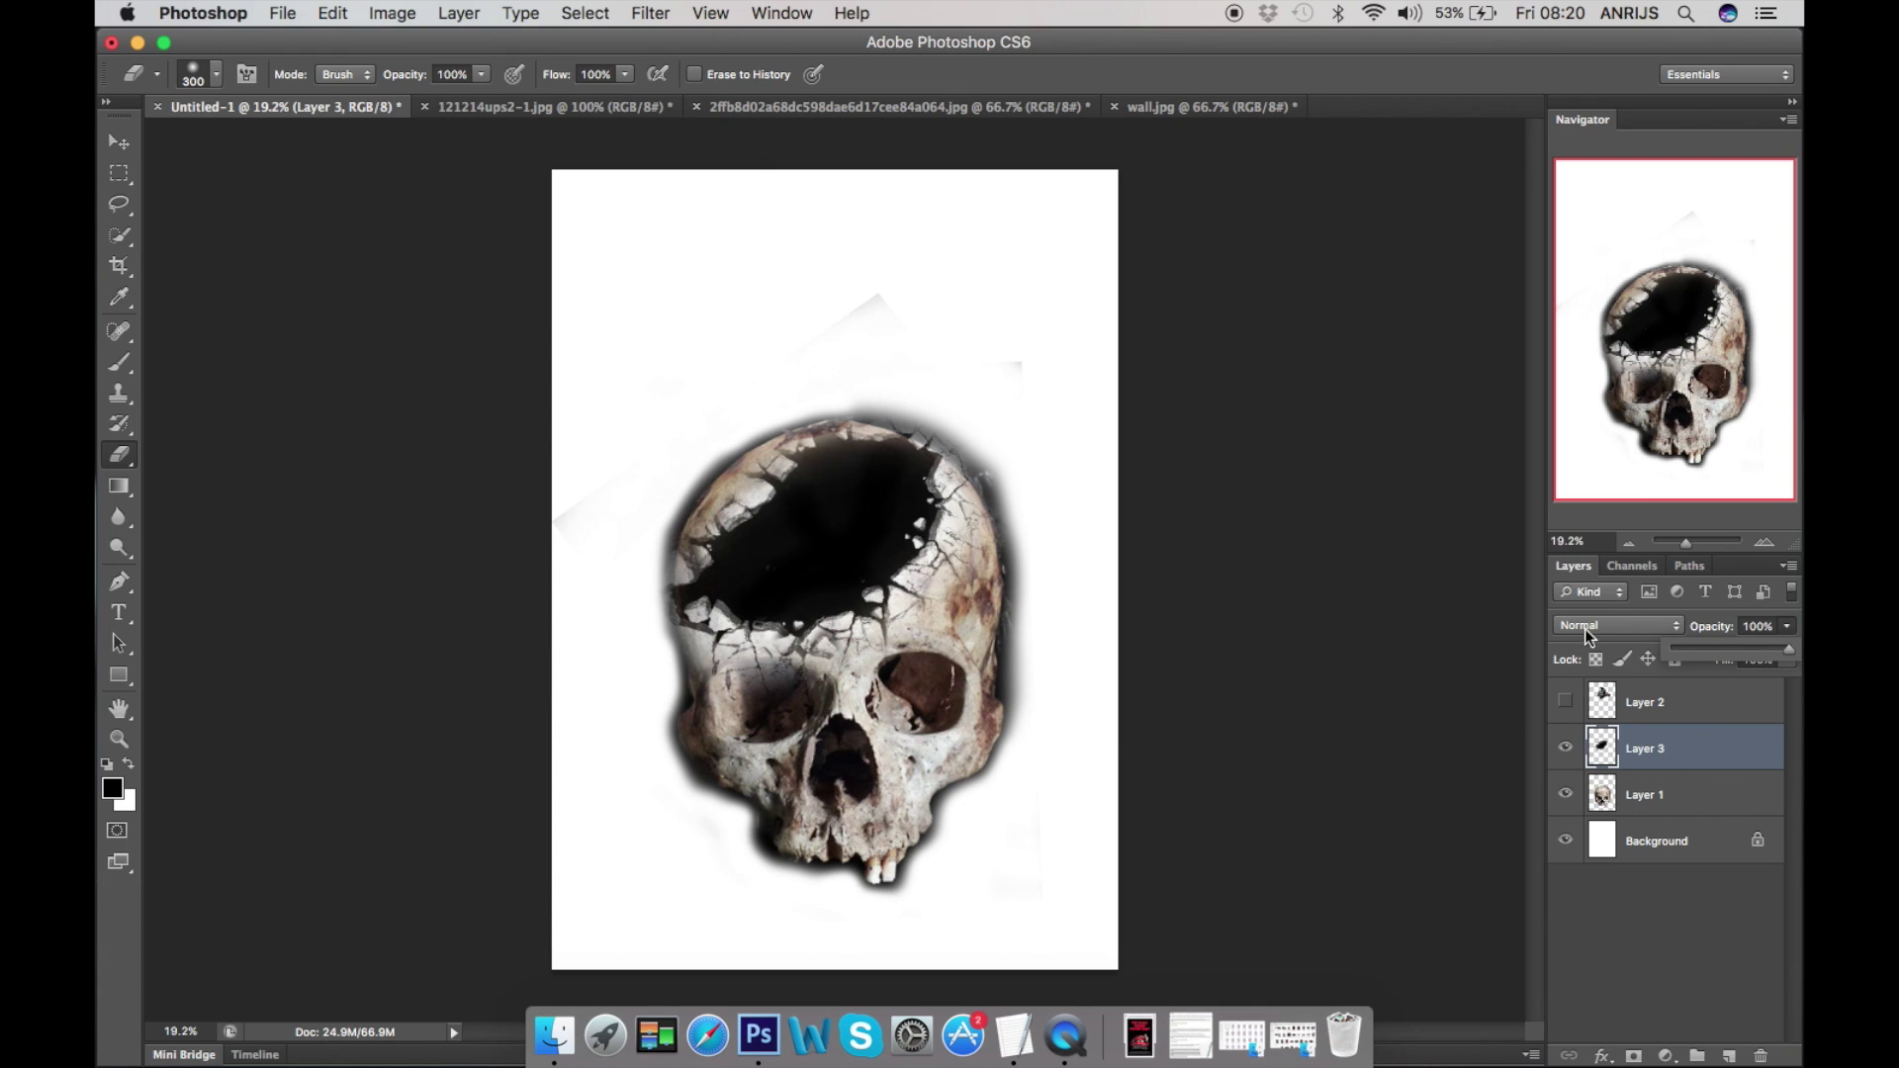
pyautogui.click(1609, 625)
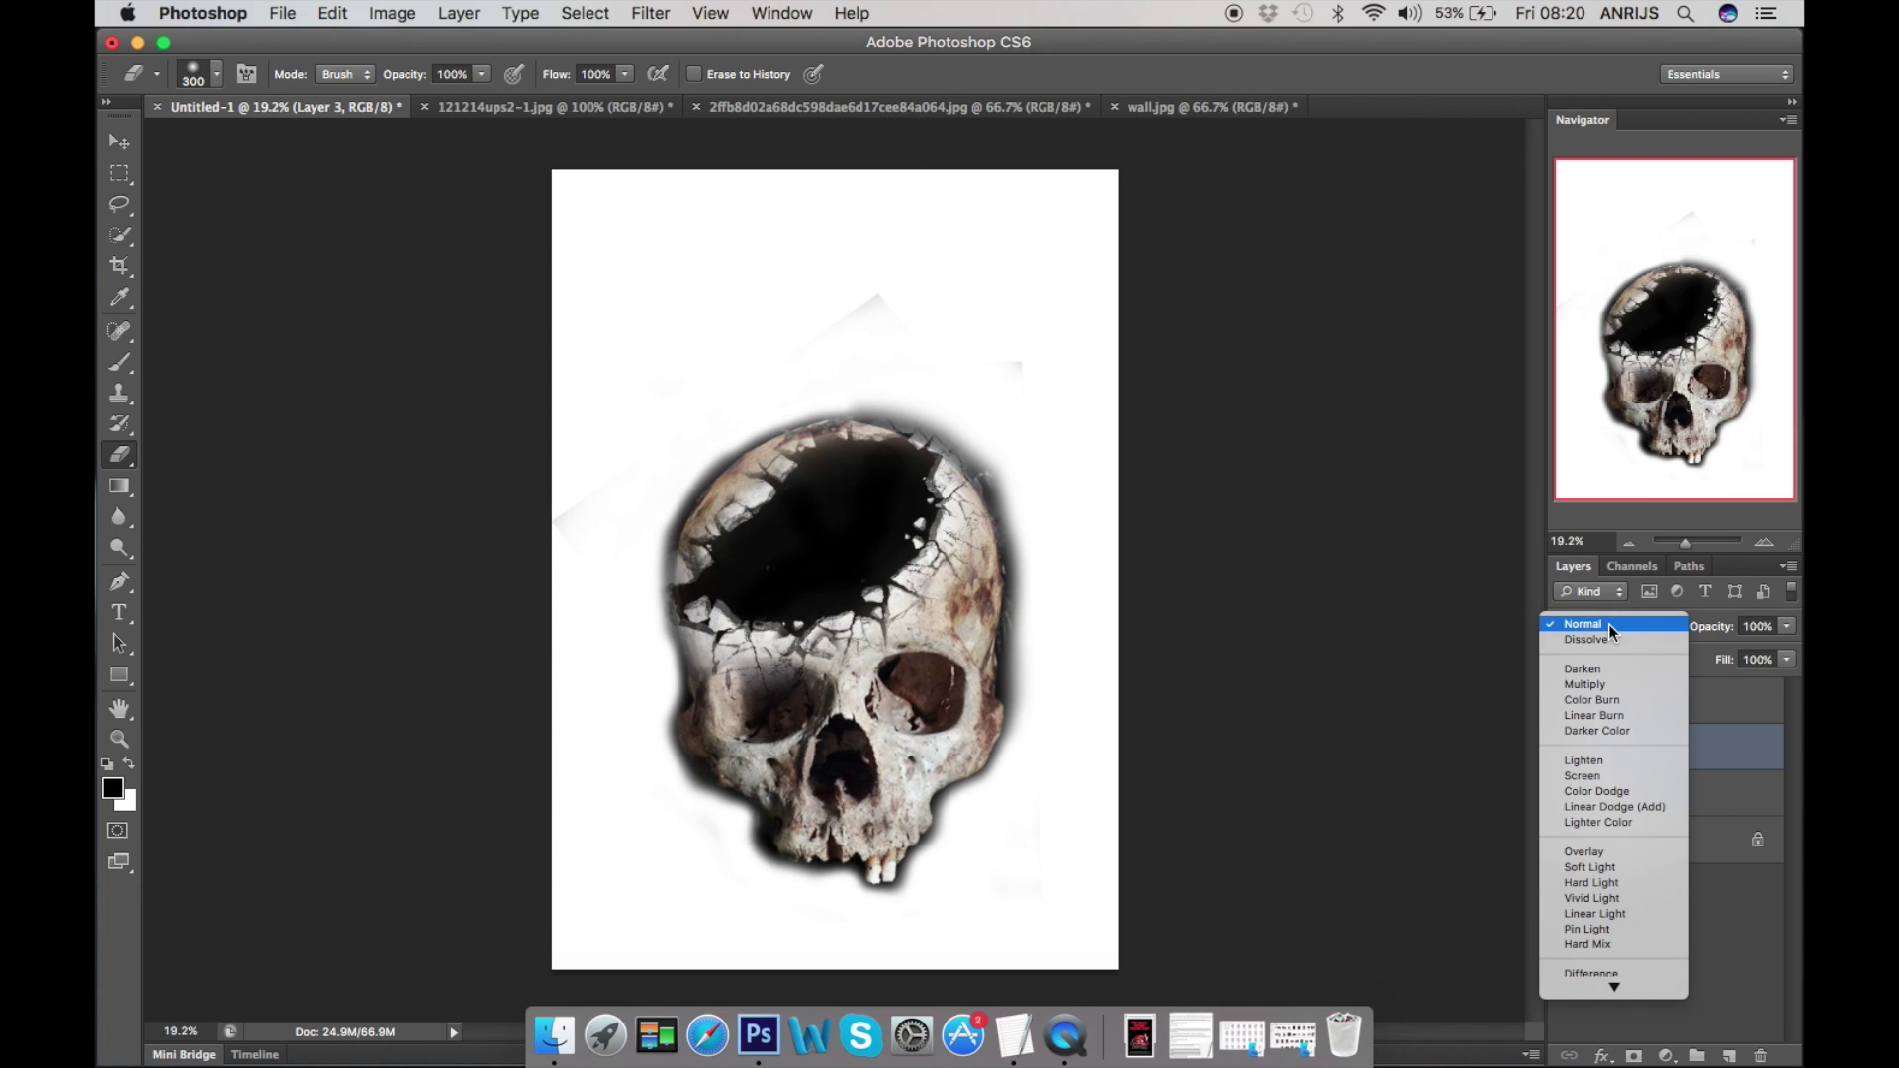
pyautogui.click(1585, 685)
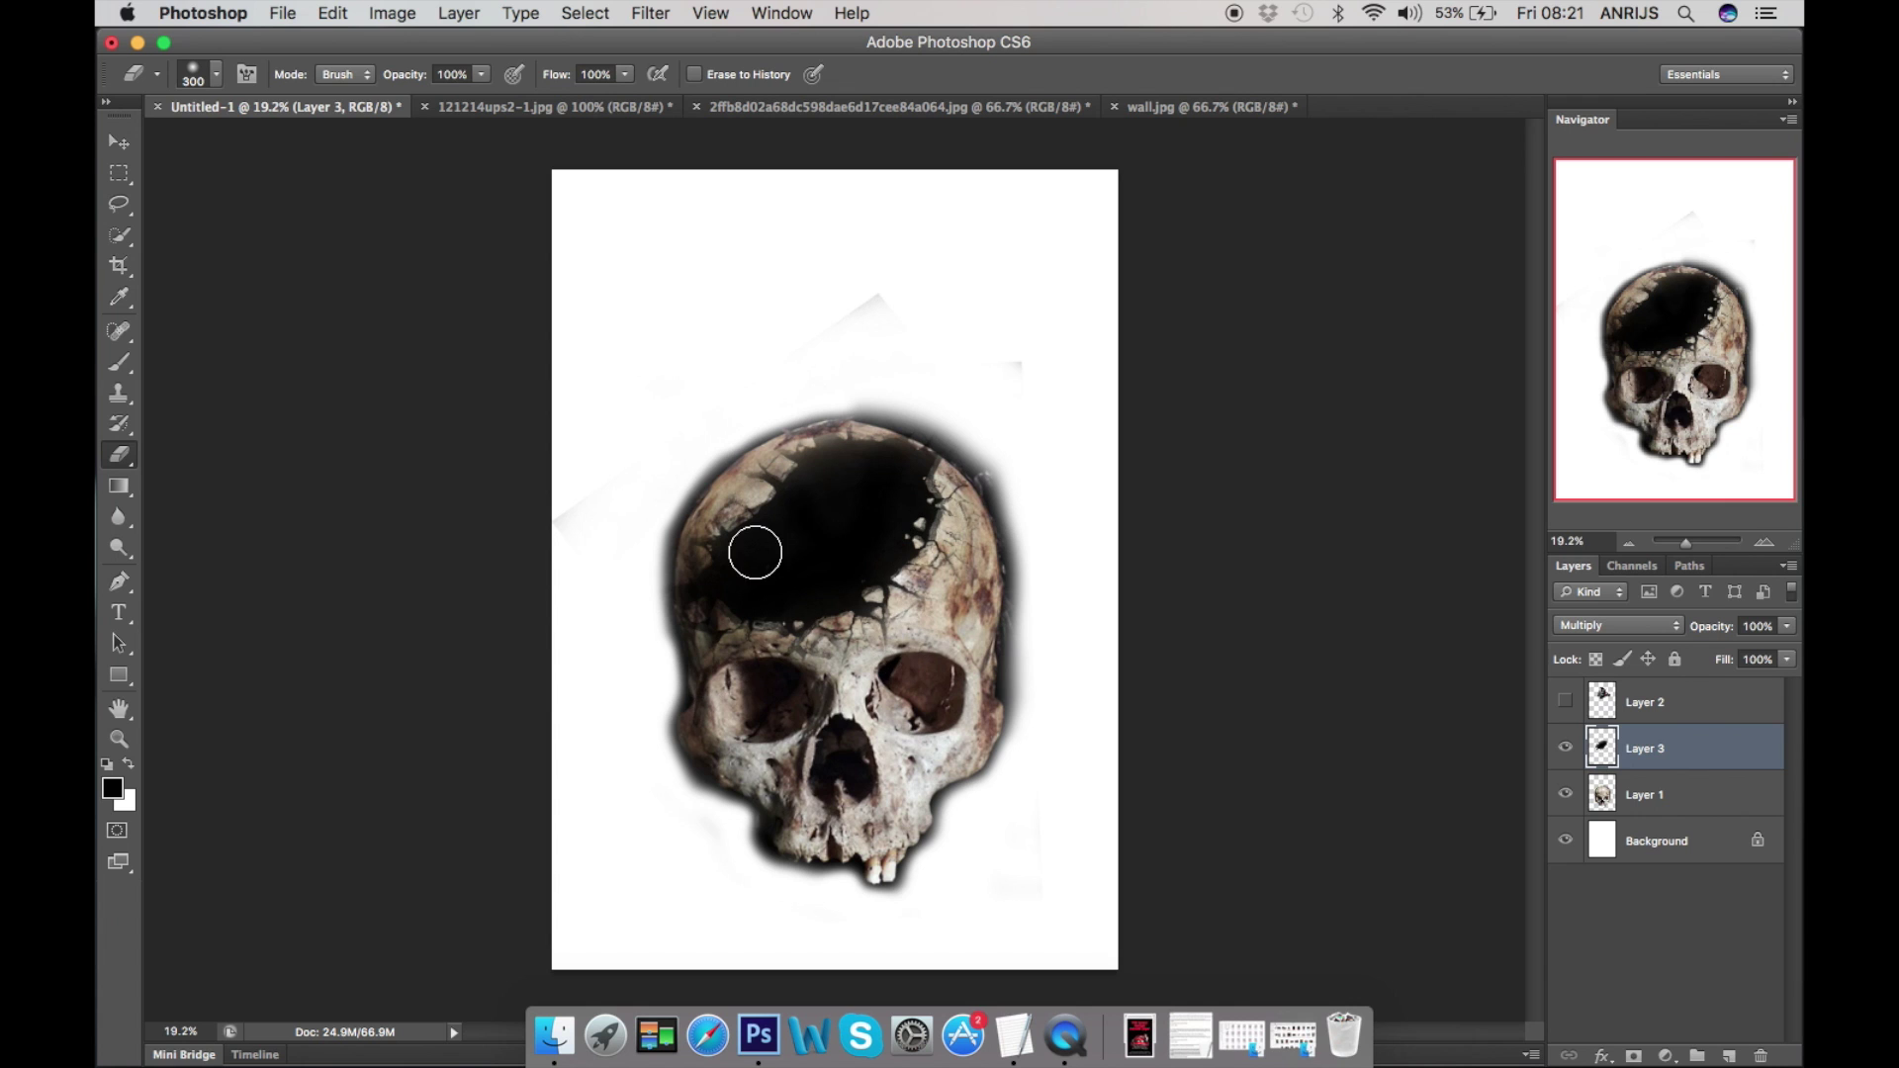
pyautogui.click(1592, 625)
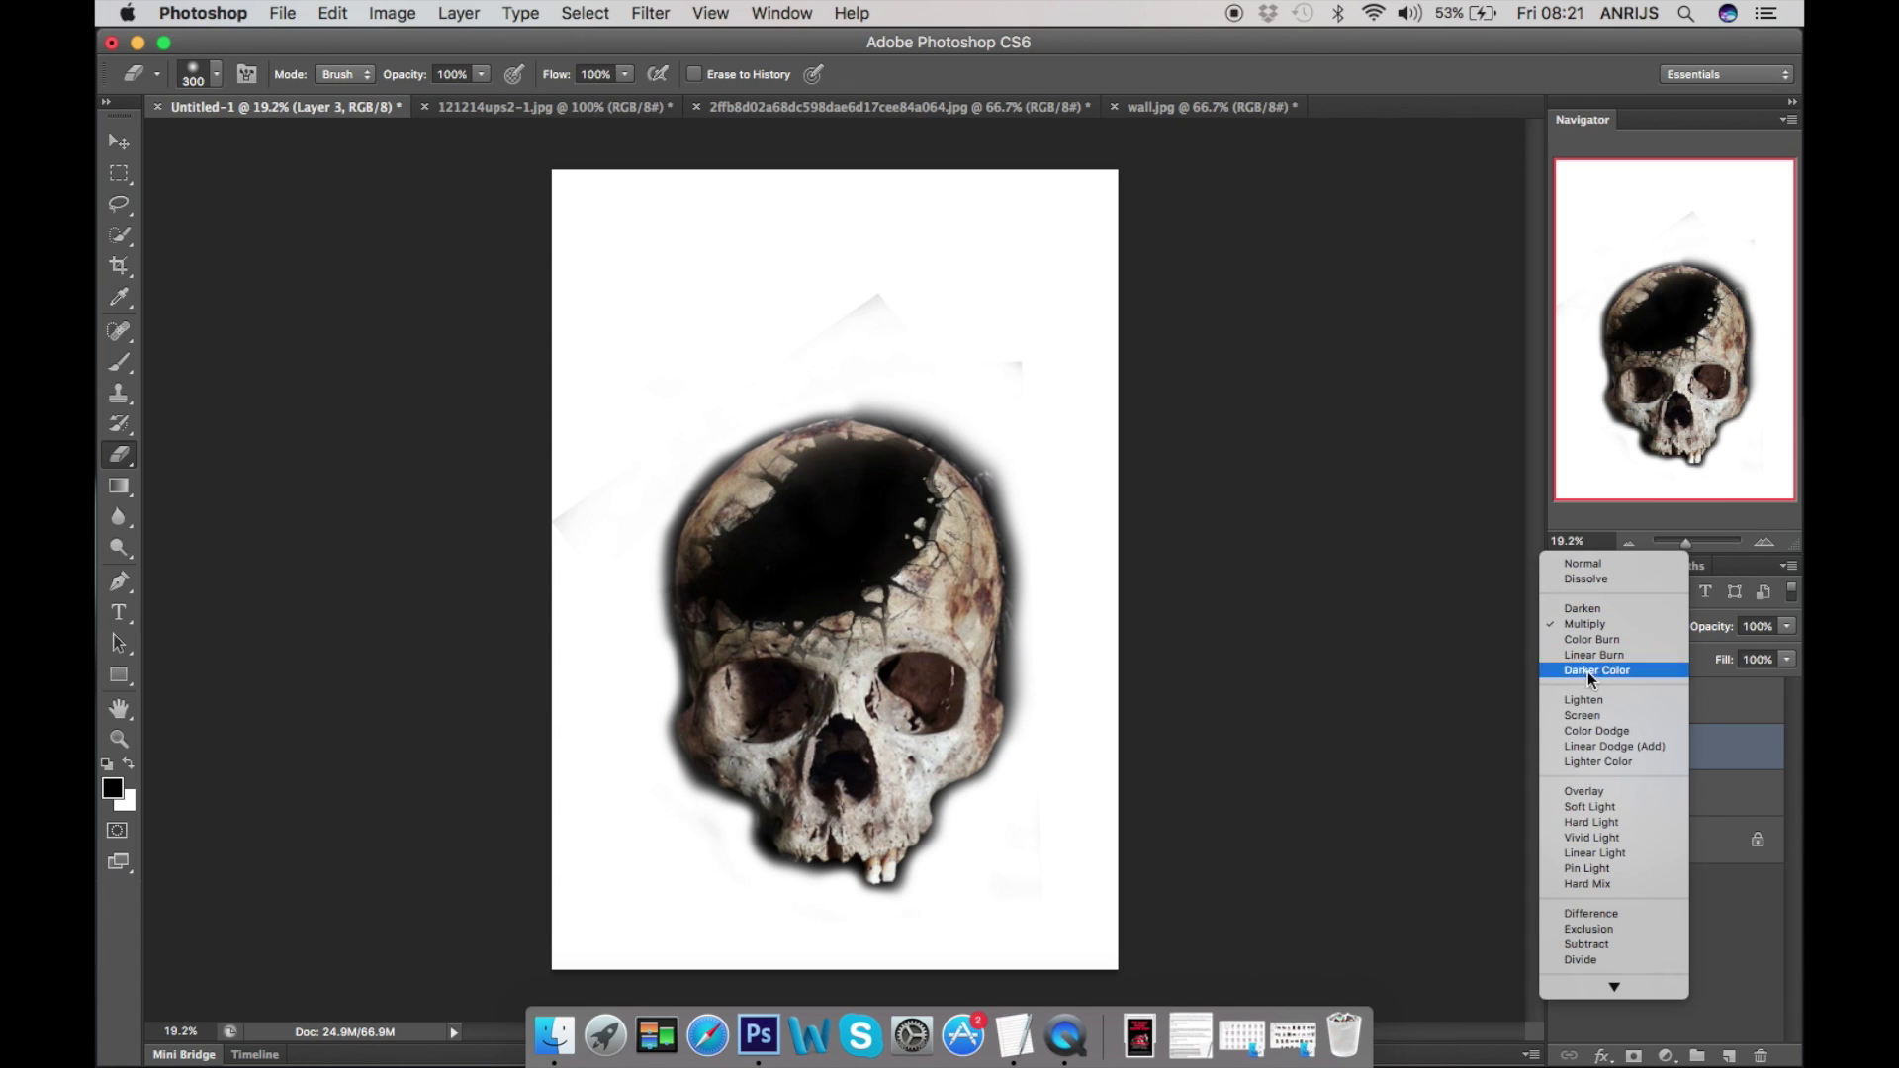
pyautogui.click(1596, 687)
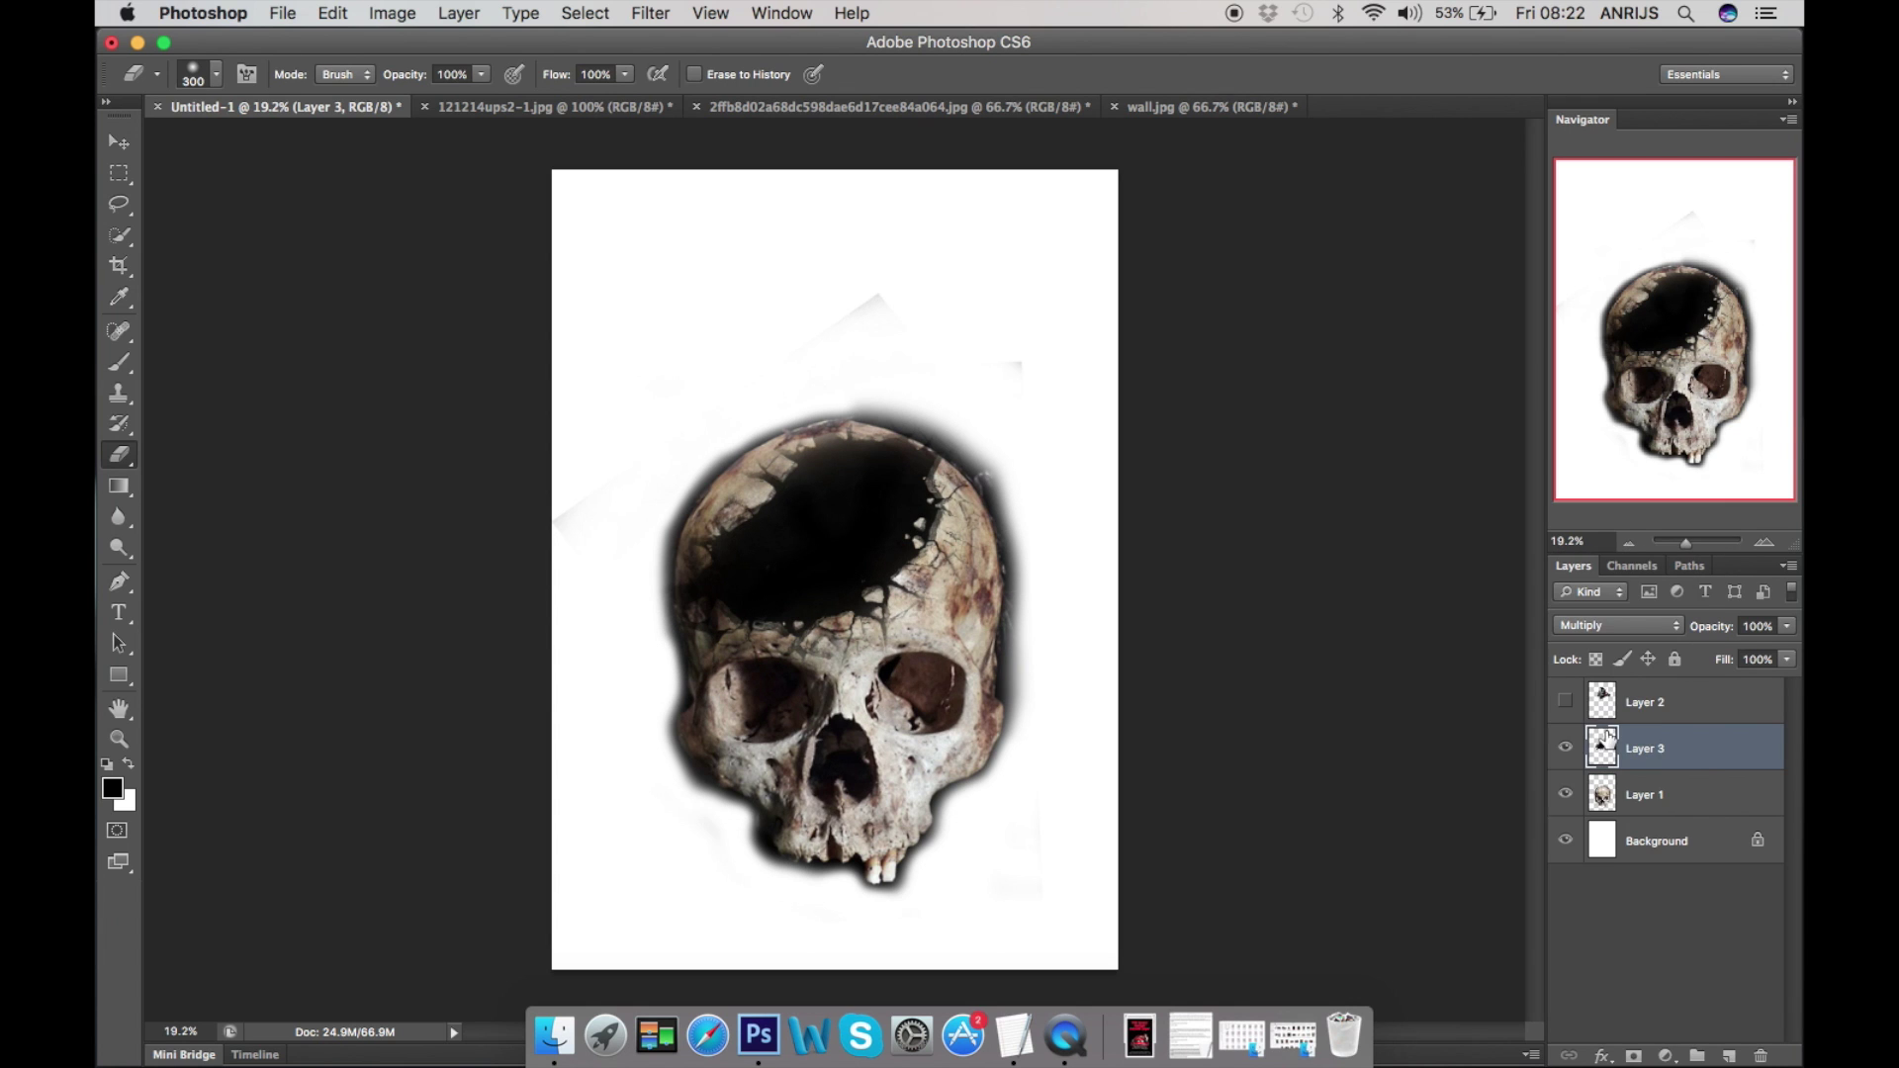
# Show the tattoo machine layer again and lower its opacity to 53%
pyautogui.click(1565, 702)
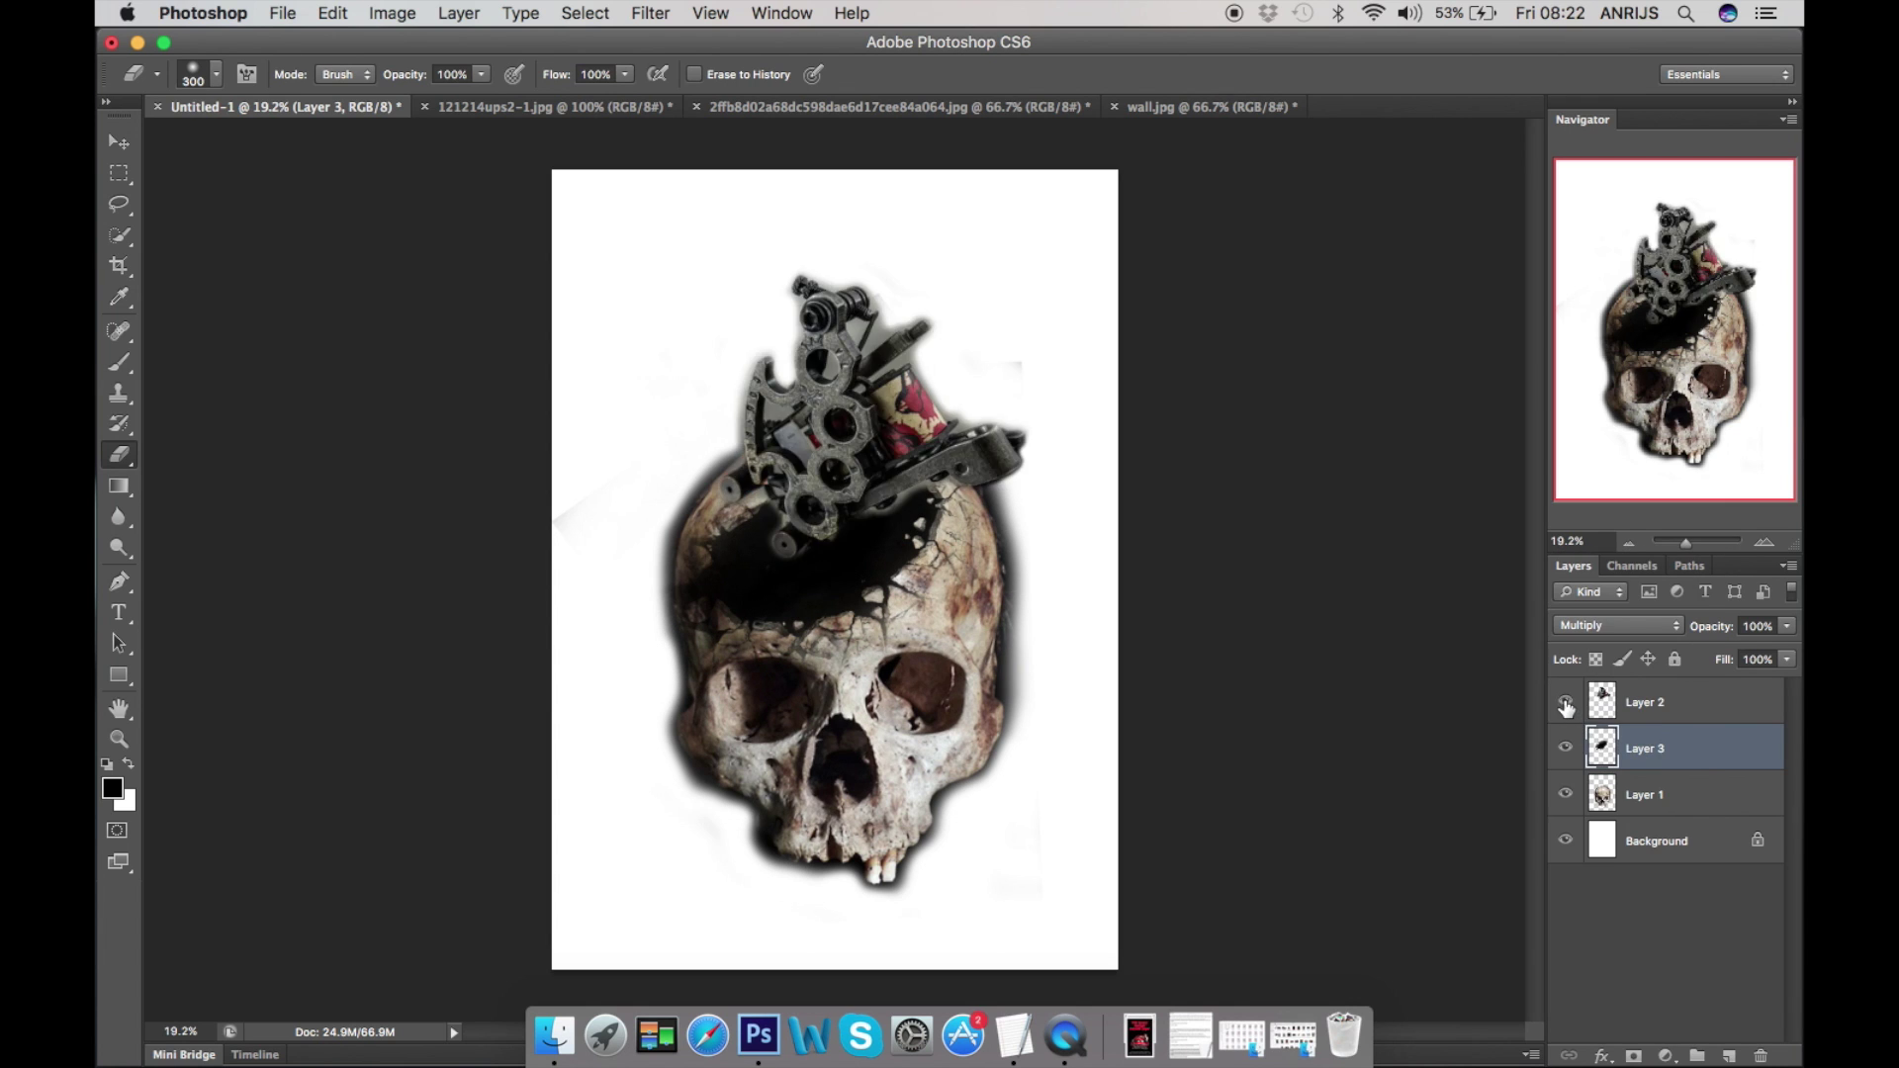
pyautogui.click(1665, 708)
pyautogui.click(1787, 626)
pyautogui.moveTo(1735, 650); pyautogui.dragTo(1733, 649)
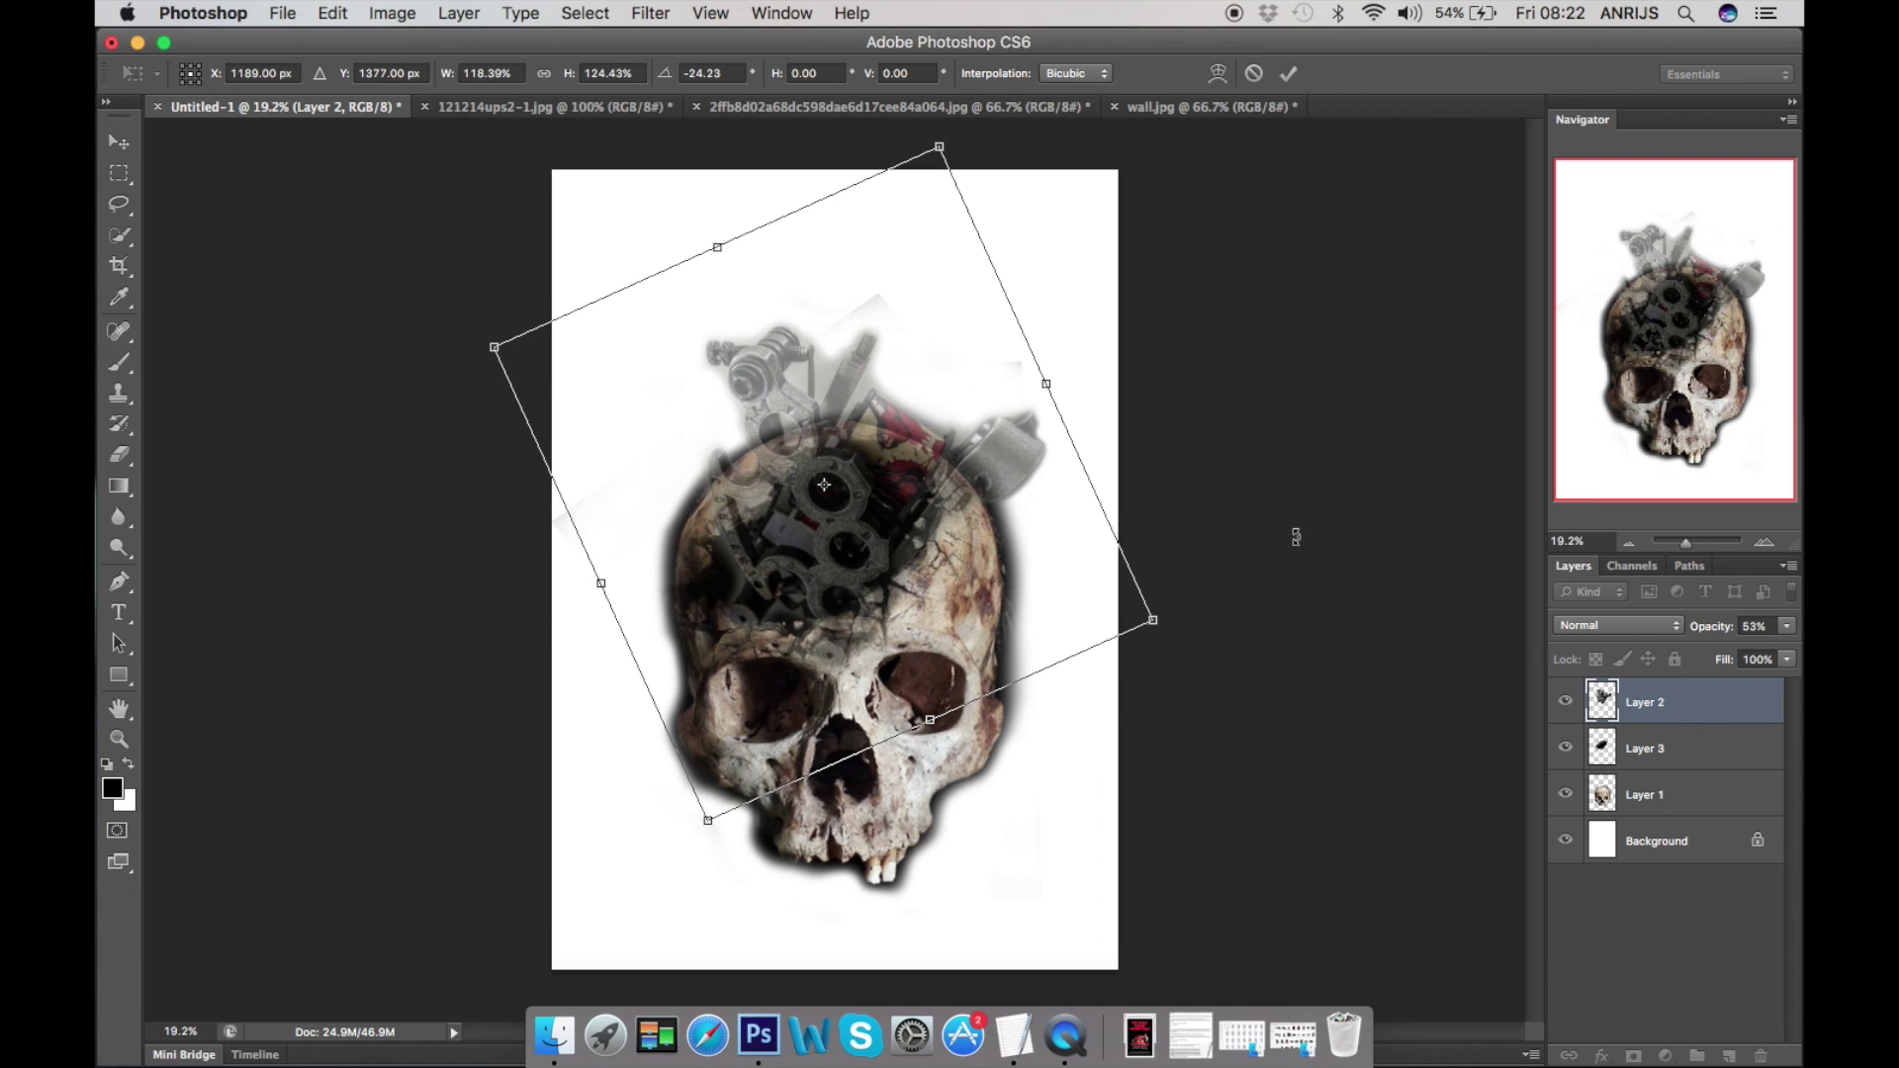
# Enlarge, tilt and move the tattoo machine with Free Transform so its lower part sits inside the skull's hole
pyautogui.moveTo(999, 447); pyautogui.dragTo(897, 400)
pyautogui.moveTo(1094, 467); pyautogui.dragTo(1144, 640)
pyautogui.moveTo(854, 486); pyautogui.dragTo(914, 497)
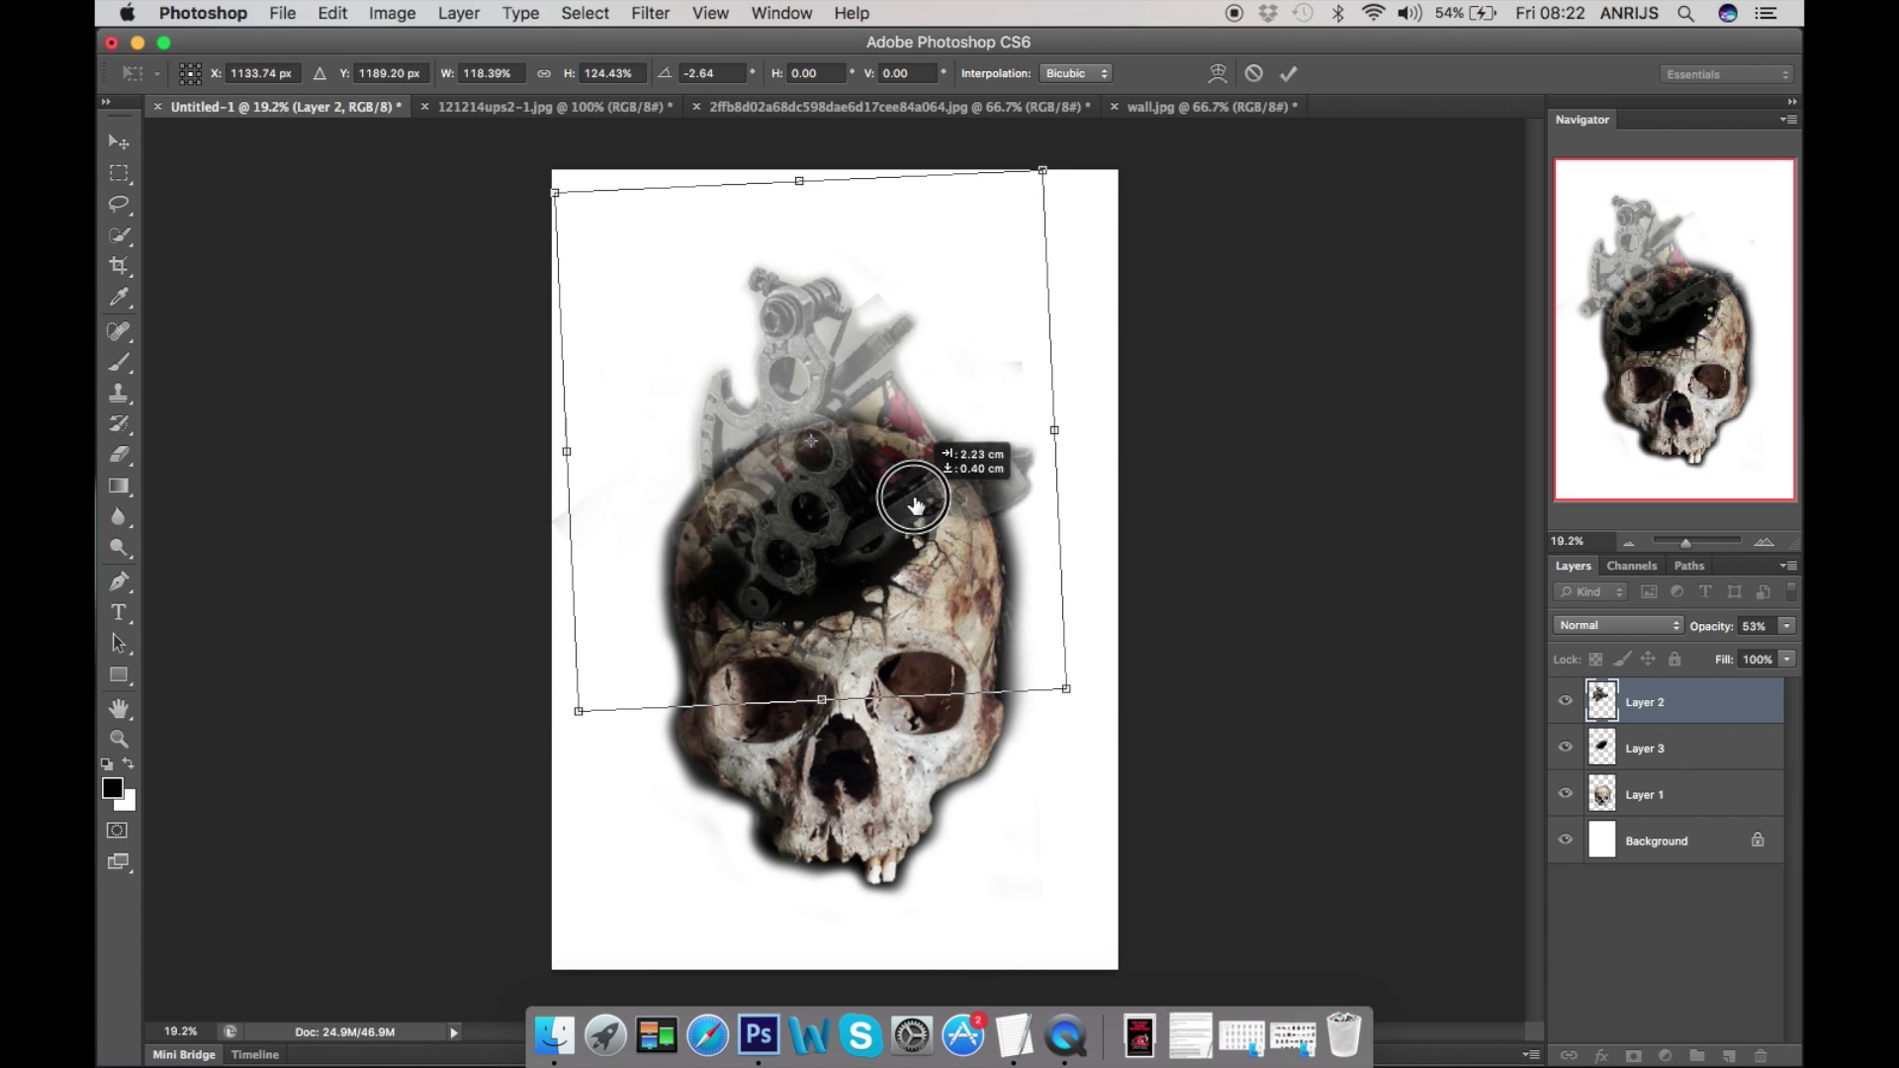
pyautogui.moveTo(1037, 489)
pyautogui.mouseDown()
pyautogui.moveTo(999, 455)
pyautogui.moveTo(1011, 485)
pyautogui.mouseUp()
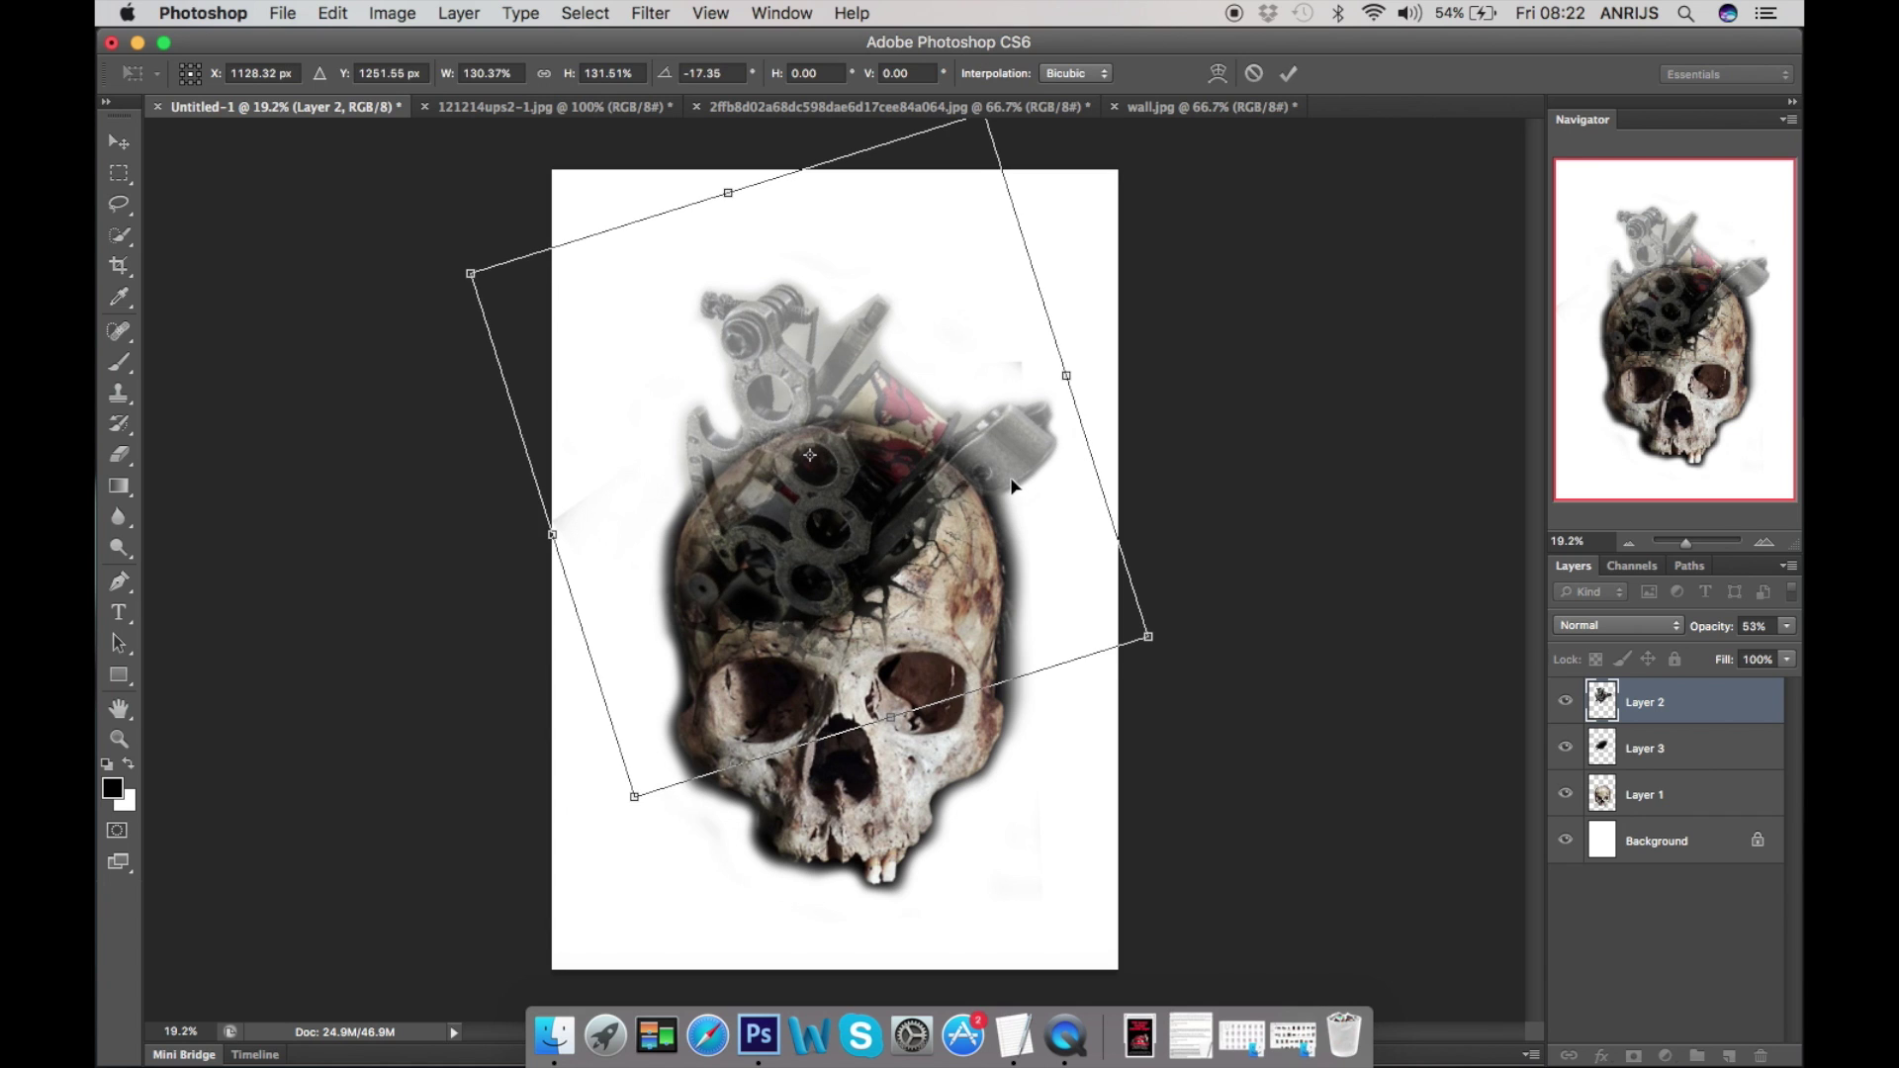
pyautogui.press('Return')
pyautogui.click(120, 455)
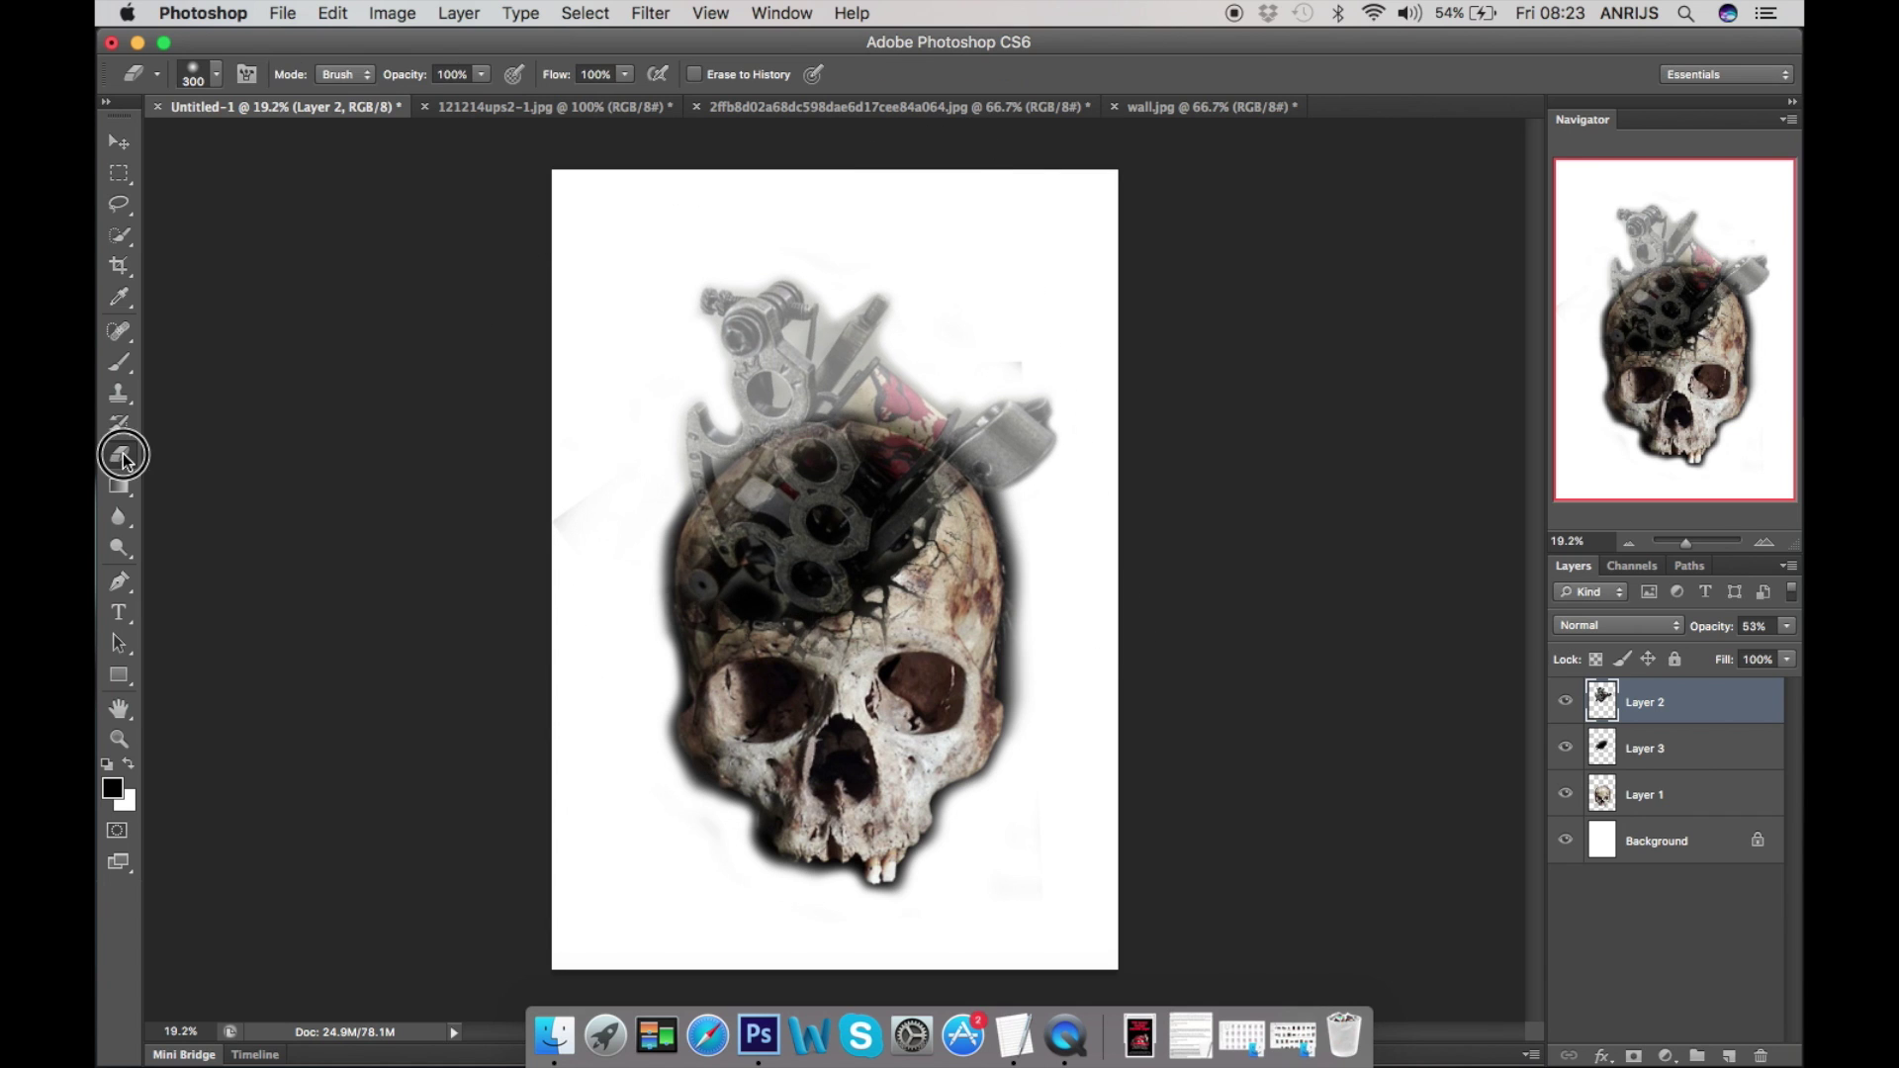
# Erase along the tattoo machine's lower edge over the skull's forehead and set Layer 2 back to 100% opacity
pyautogui.moveTo(761, 641)
pyautogui.mouseDown()
pyautogui.moveTo(825, 648)
pyautogui.moveTo(880, 615)
pyautogui.mouseUp()
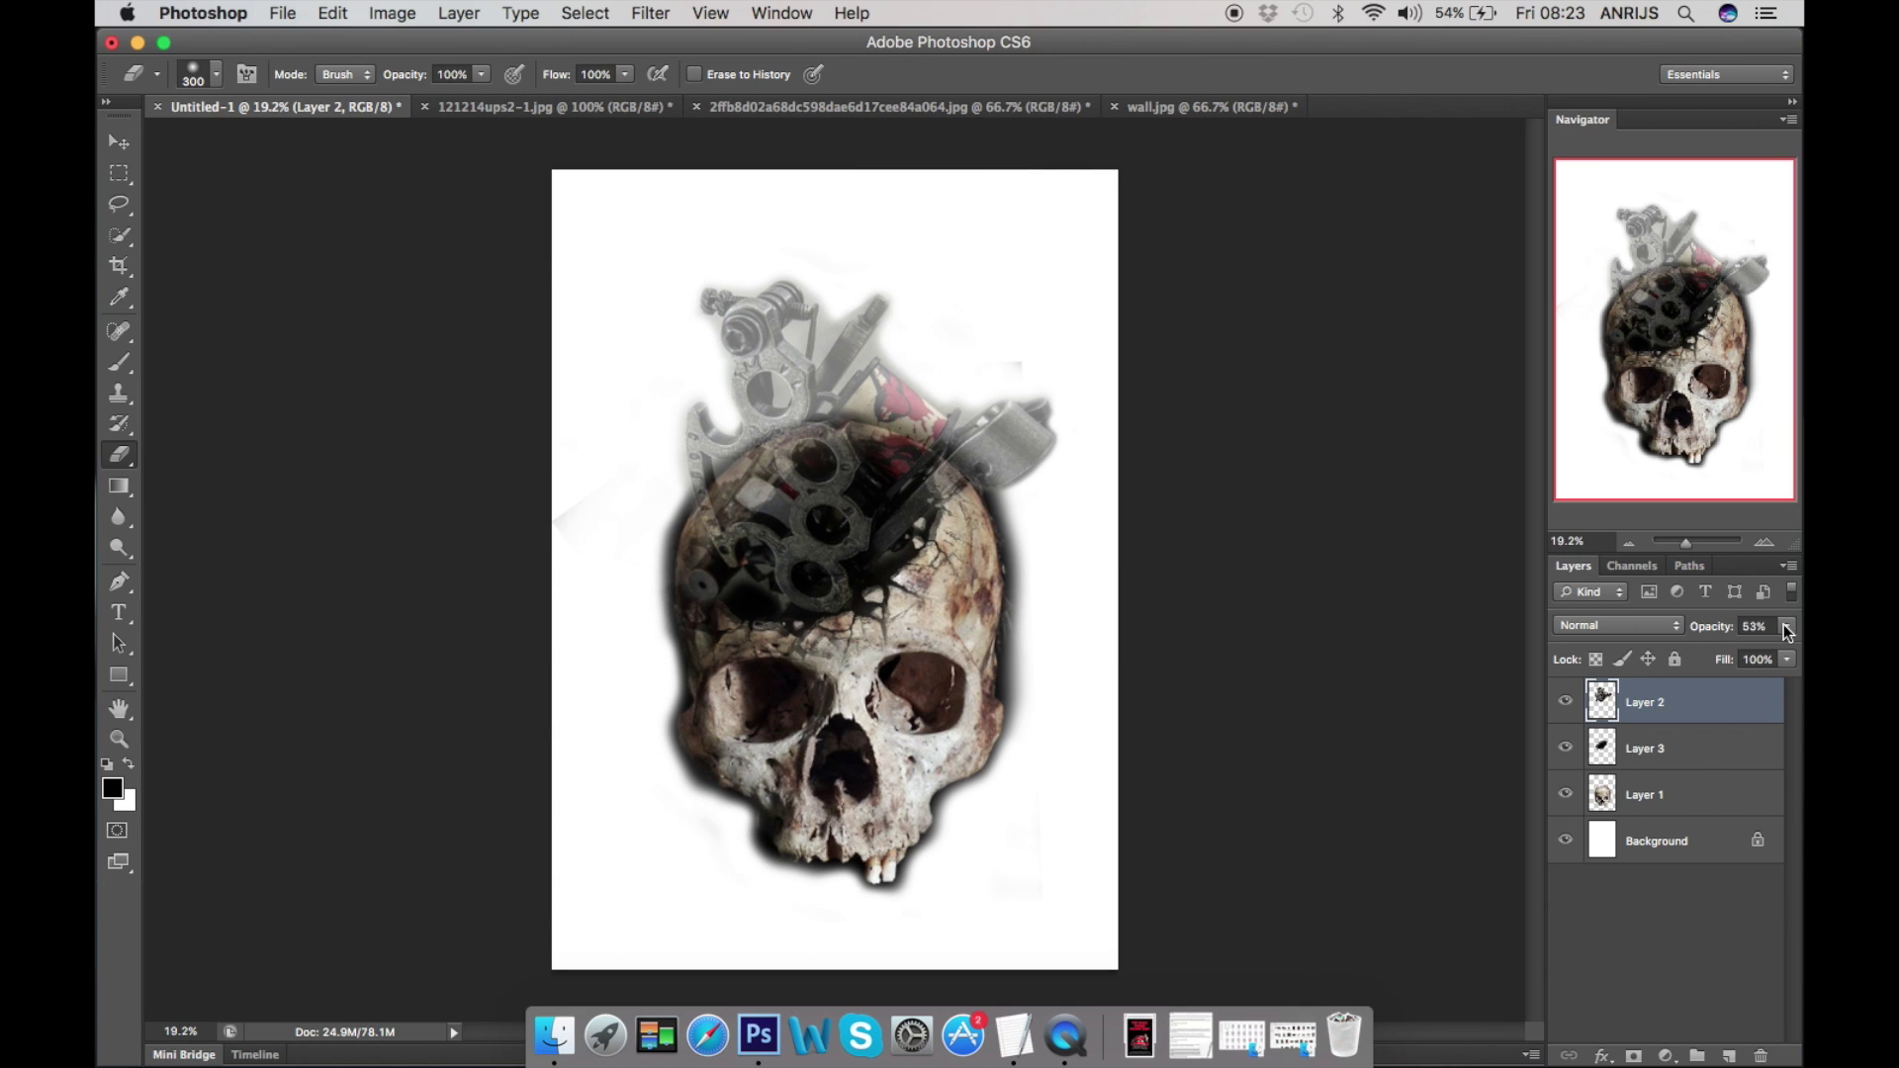
pyautogui.click(1787, 628)
pyautogui.moveTo(1736, 657); pyautogui.dragTo(1790, 657)
# Enlarge the eraser to 700 and softly erase the machine's lower edge so it blends into the cracked hole
pyautogui.press(']')
pyautogui.press(']')
pyautogui.press(']')
pyautogui.press(']')
pyautogui.moveTo(910, 615)
pyautogui.mouseDown()
pyautogui.moveTo(841, 670)
pyautogui.moveTo(773, 657)
pyautogui.mouseUp()
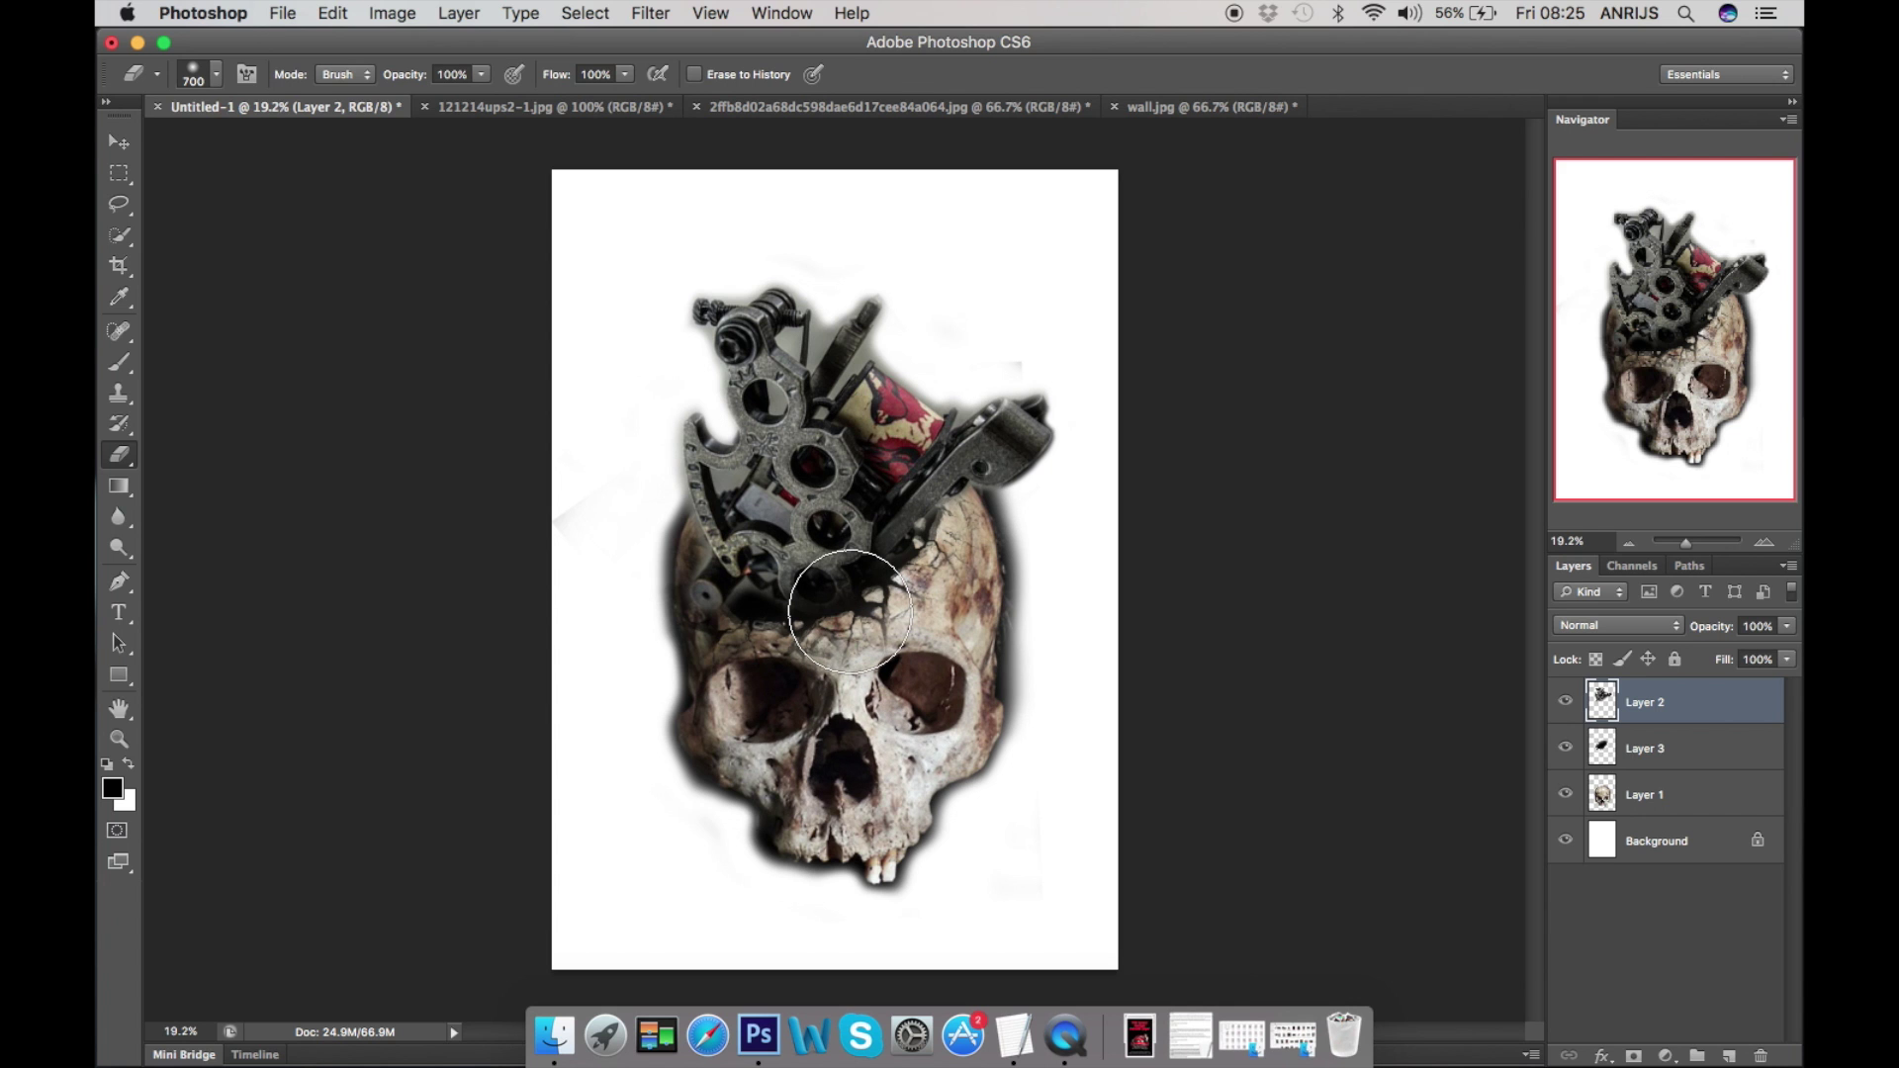
# Apply Brightness/Contrast to the tattoo machine layer with brightness 38 and contrast -31
pyautogui.click(391, 13)
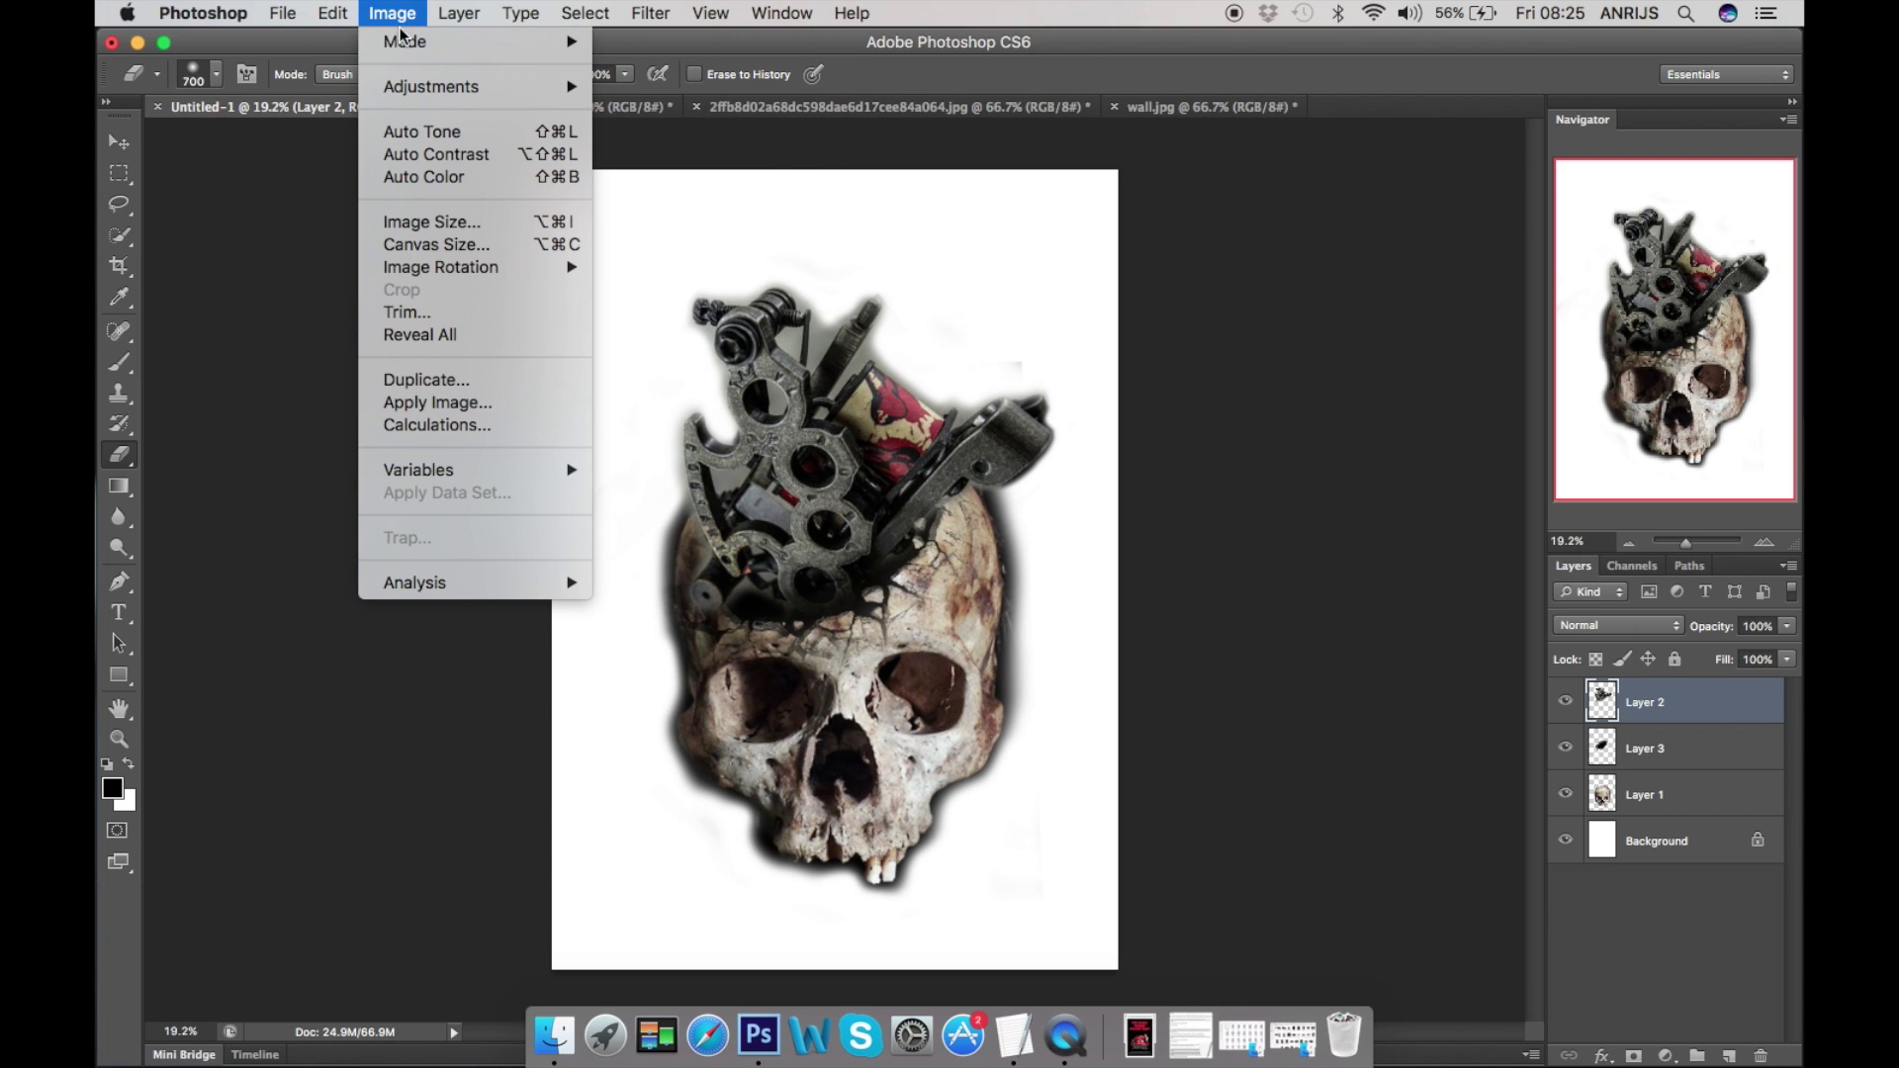
pyautogui.moveTo(461, 87)
pyautogui.click(661, 86)
pyautogui.moveTo(926, 386); pyautogui.dragTo(1137, 277)
pyautogui.moveTo(1101, 342)
pyautogui.mouseDown()
pyautogui.moveTo(1167, 351)
pyautogui.moveTo(1134, 358)
pyautogui.mouseUp()
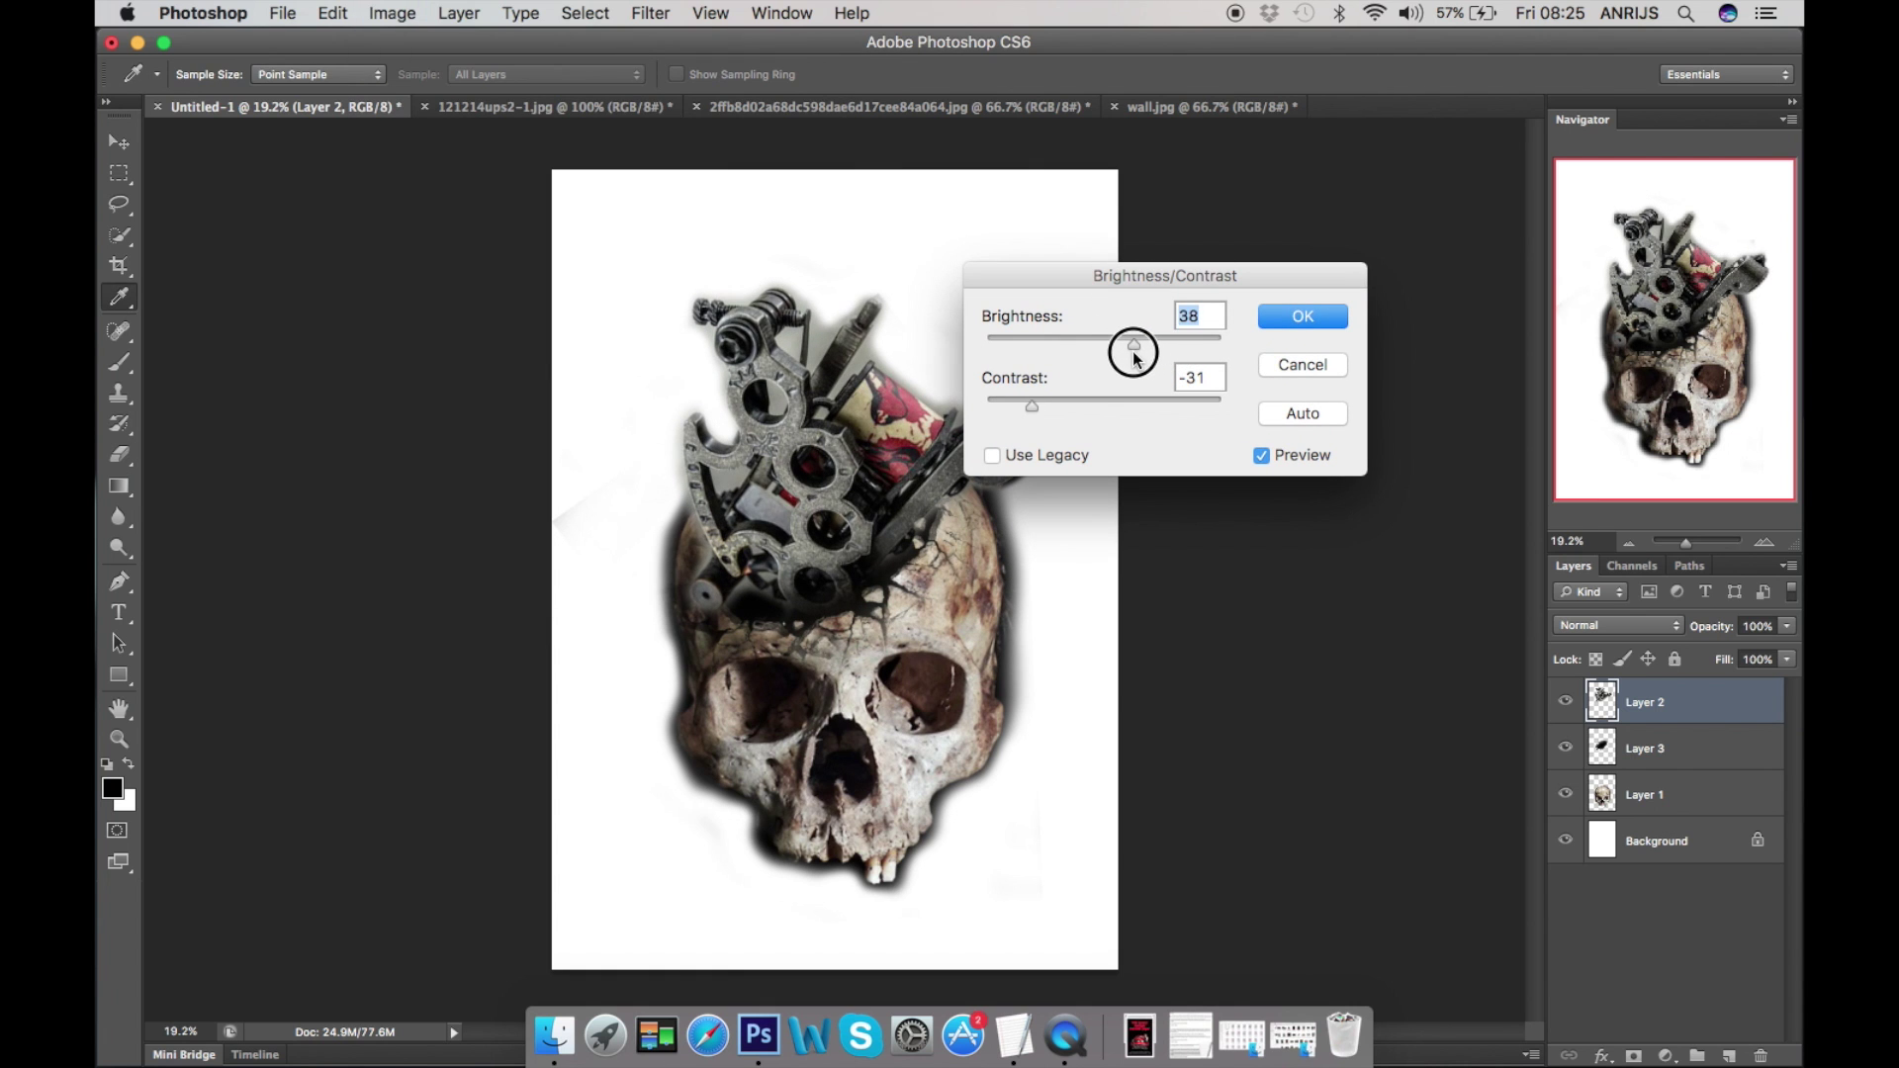
pyautogui.press('Return')
pyautogui.press('e')
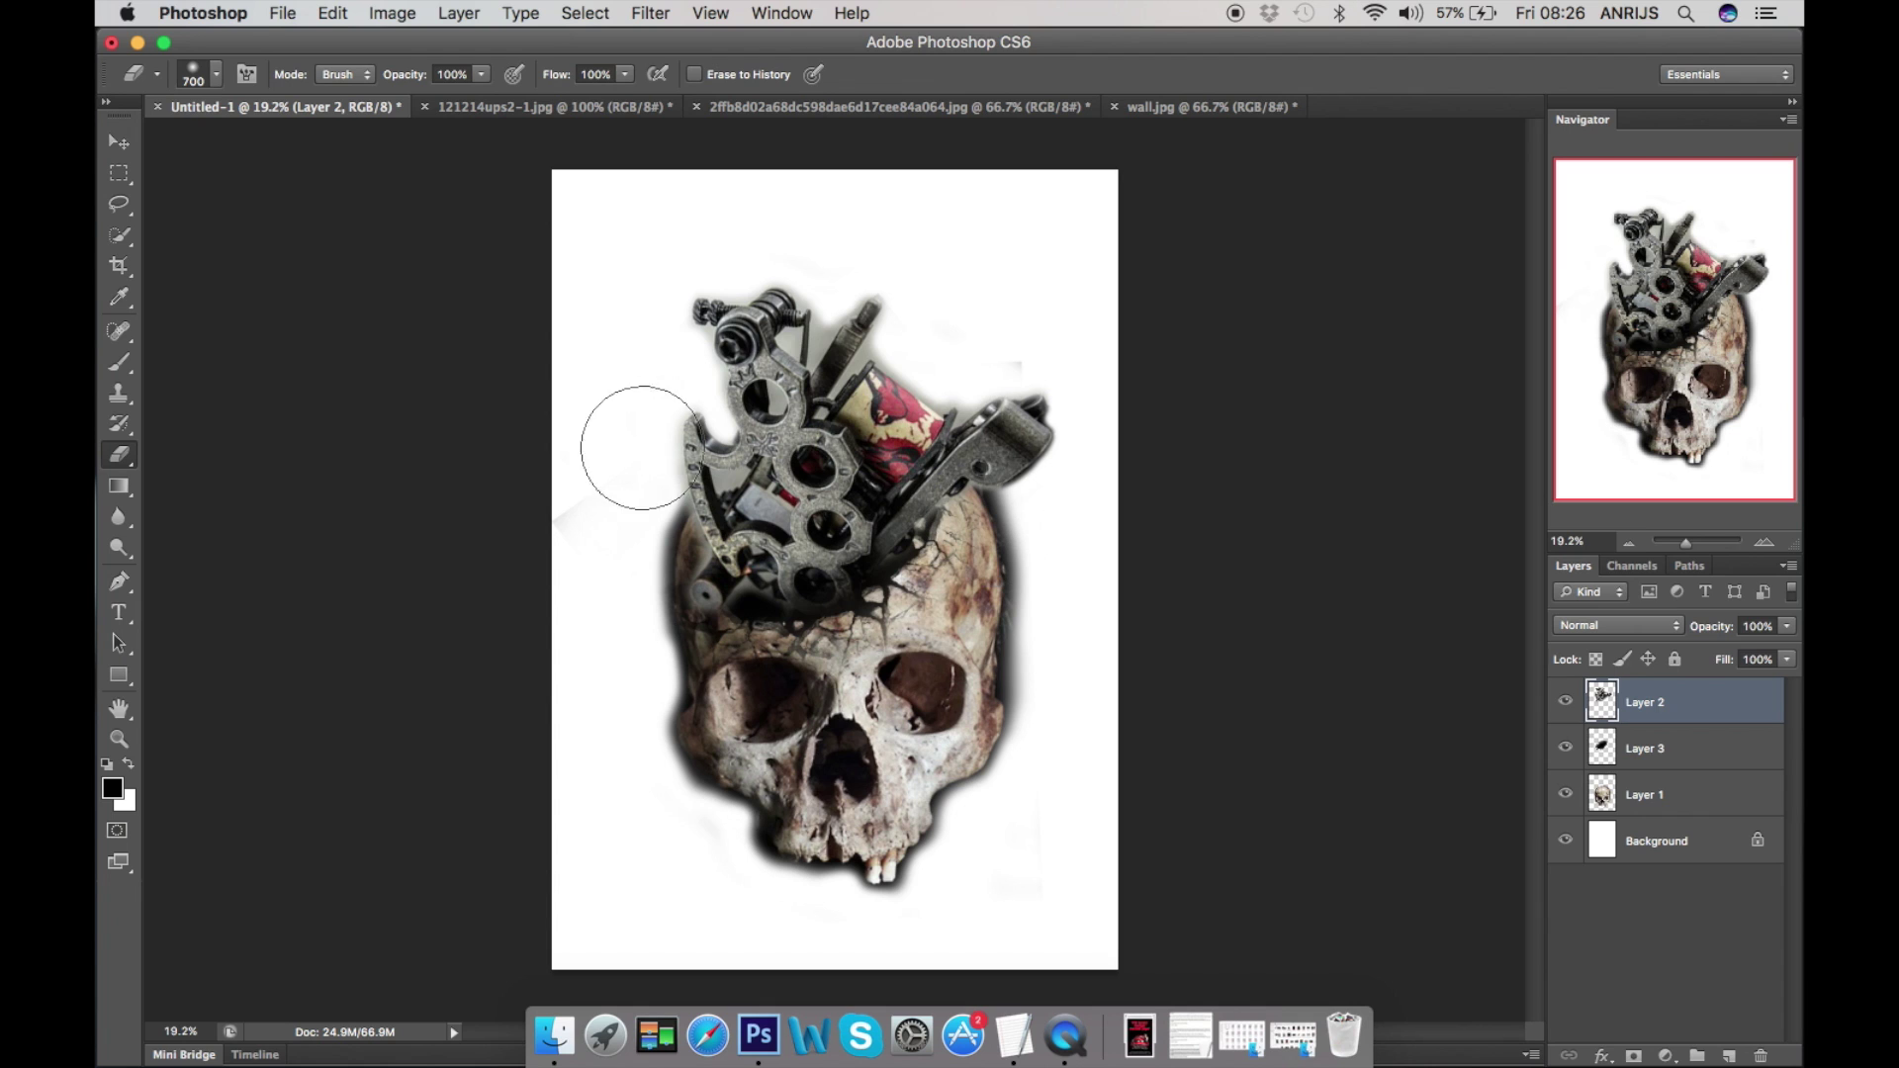
# Desaturate both the tattoo machine on Layer 2 and the skull on Layer 1
pyautogui.click(406, 10)
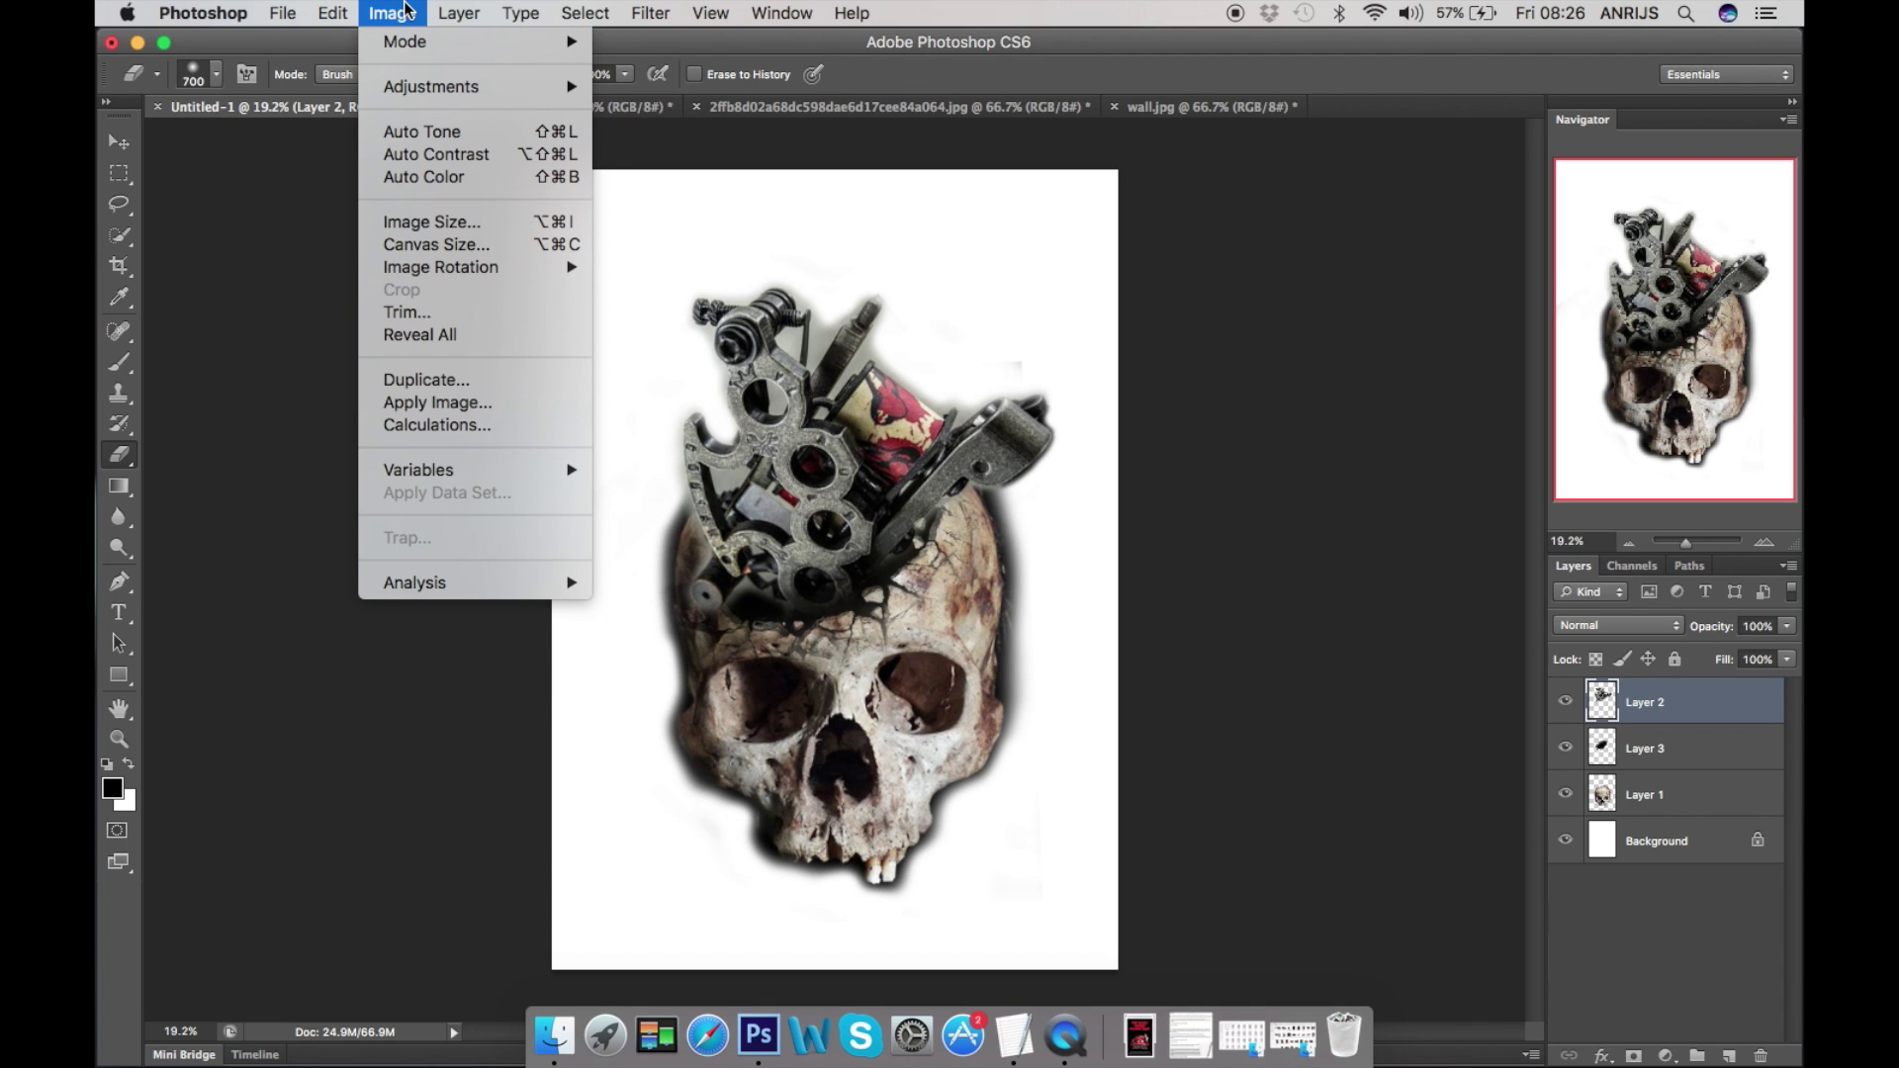
pyautogui.moveTo(453, 93)
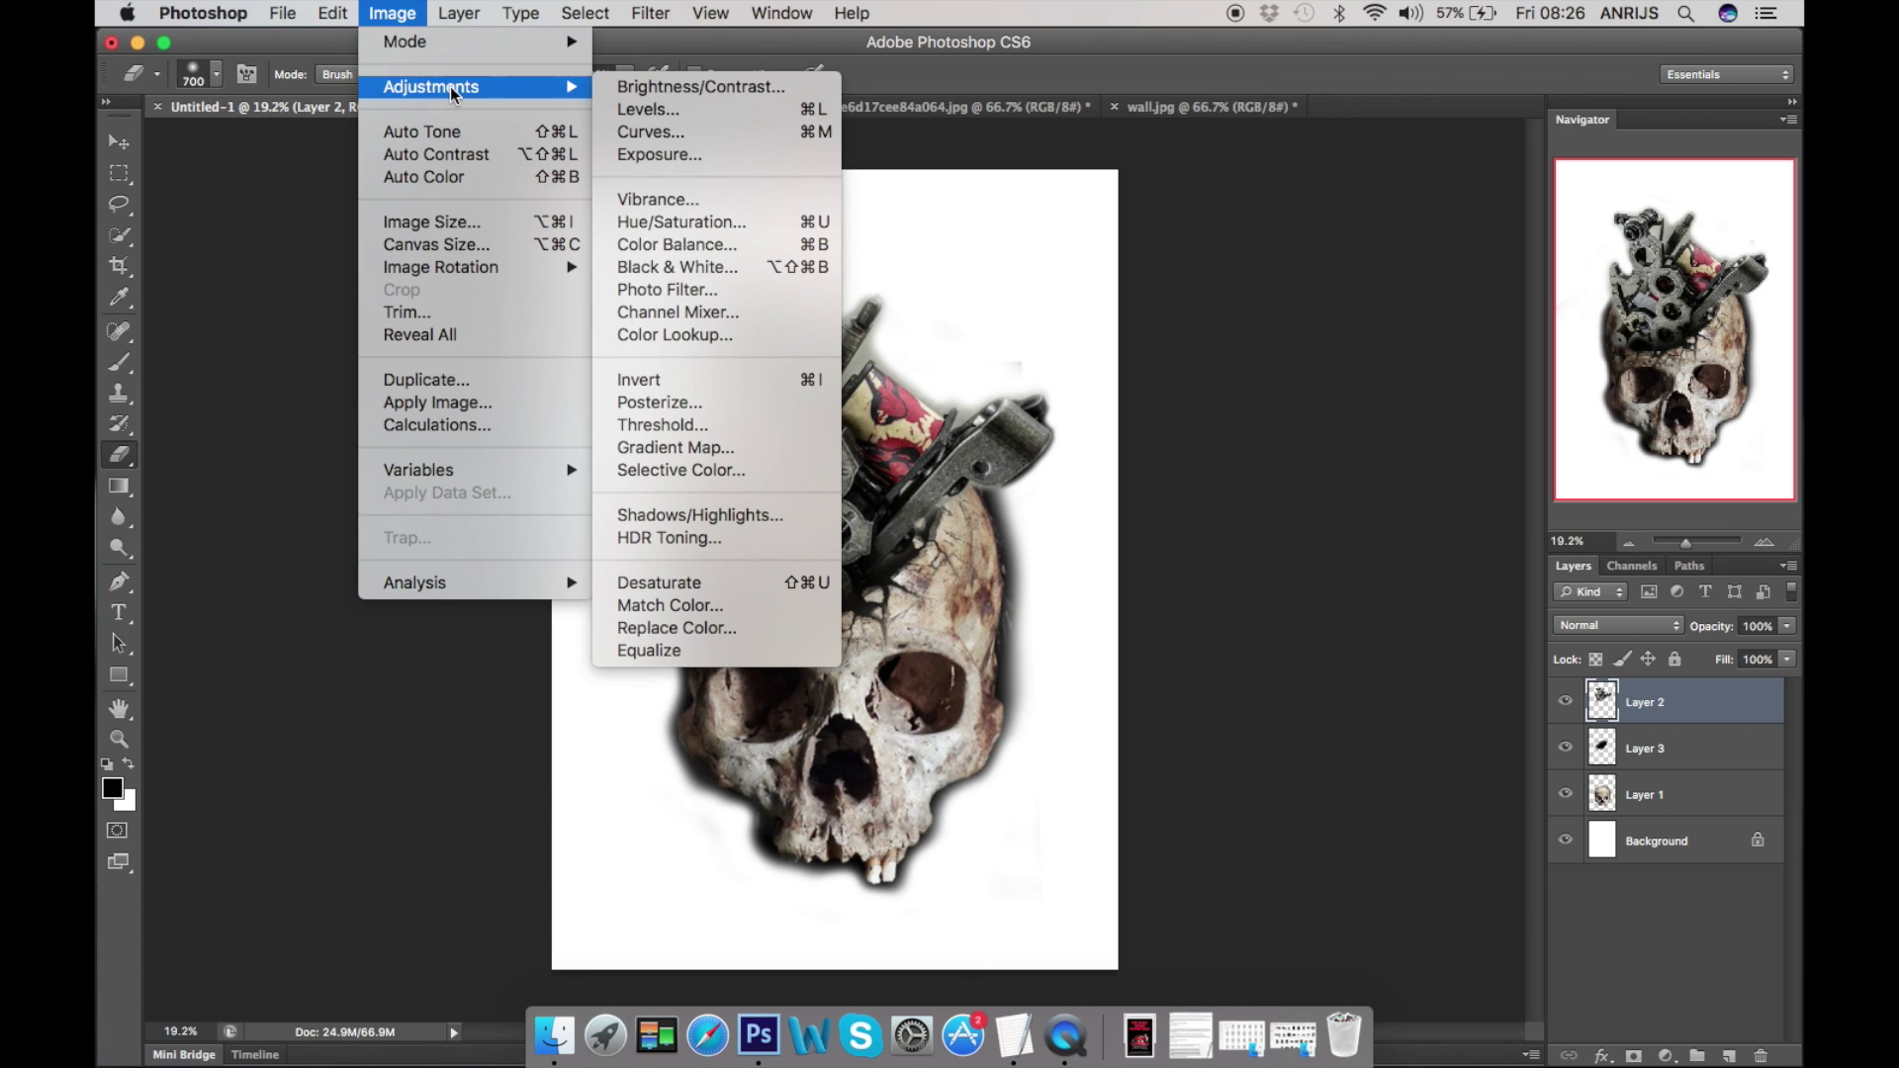
pyautogui.click(653, 584)
pyautogui.click(1656, 797)
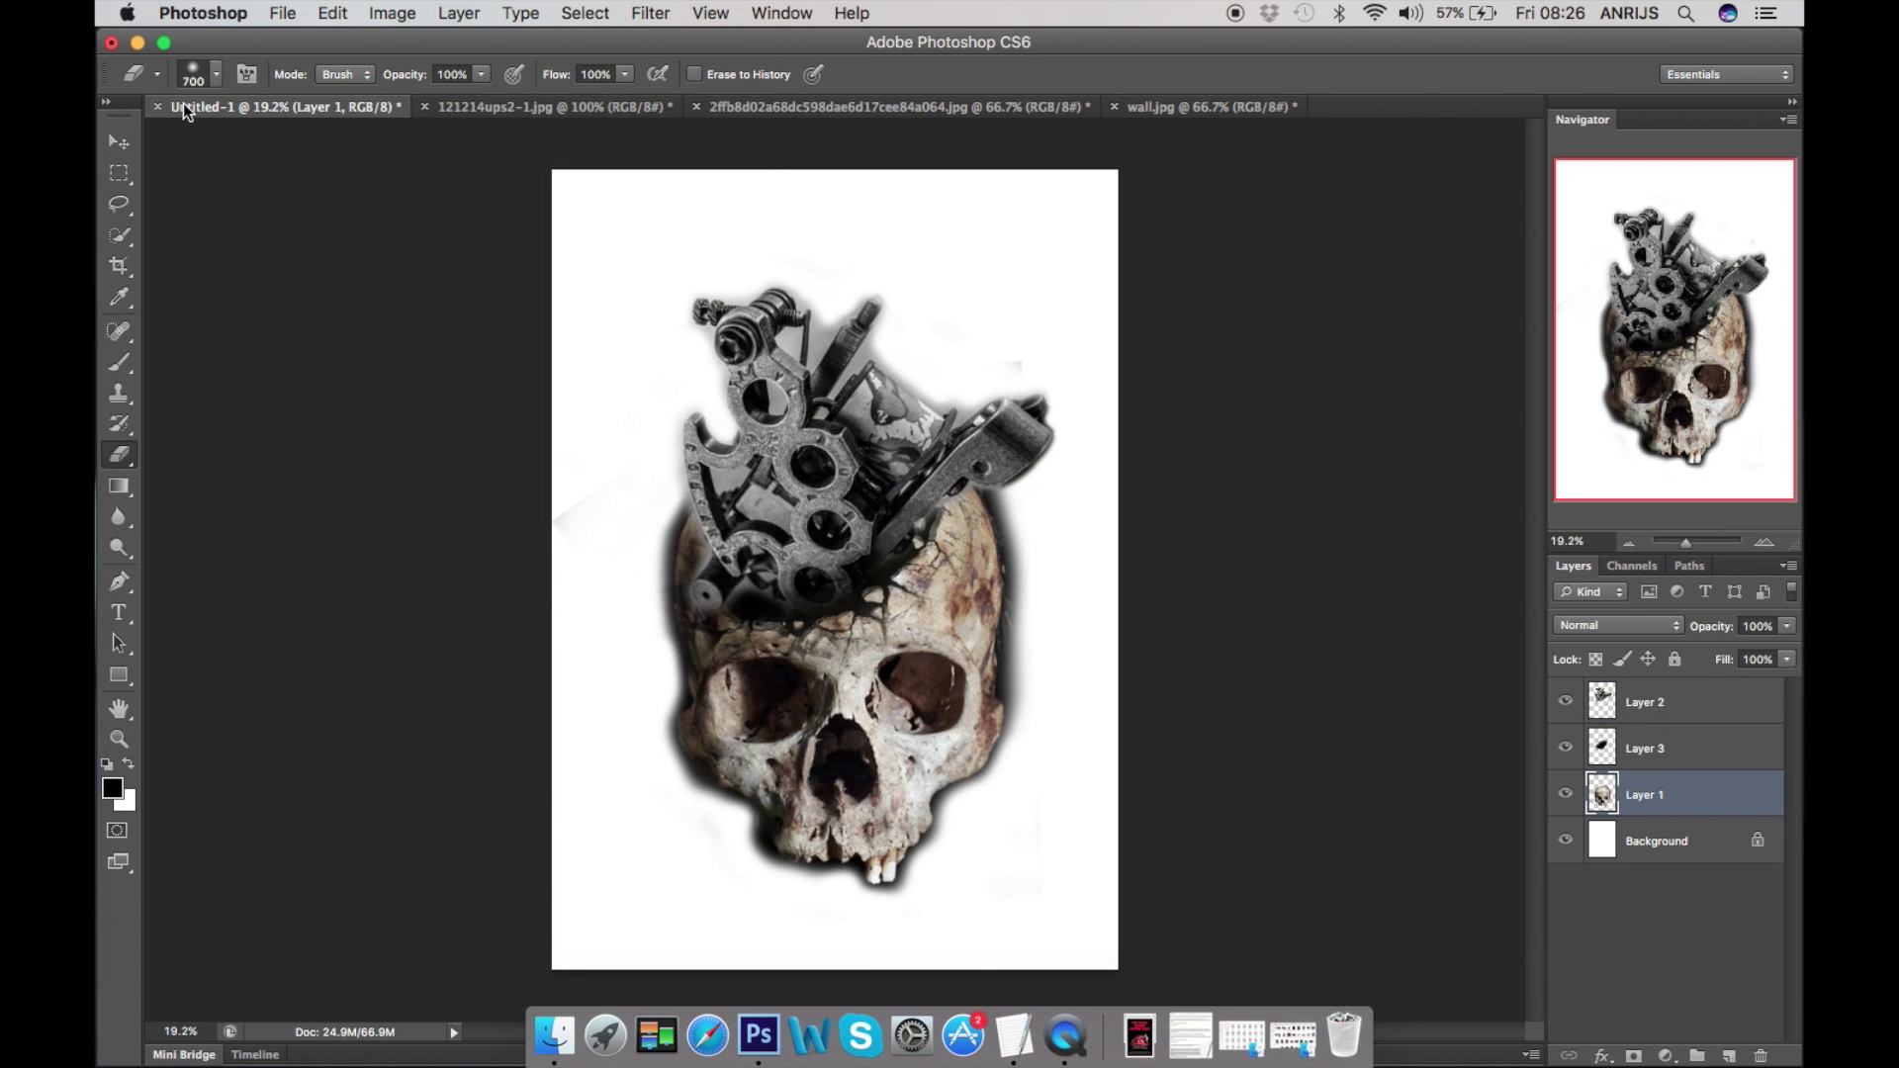
pyautogui.press('shift+super+u')
# Rotate the skull about 4.17° counter-clockwise with Free Transform and nudge it slightly down and left
pyautogui.press('super+t')
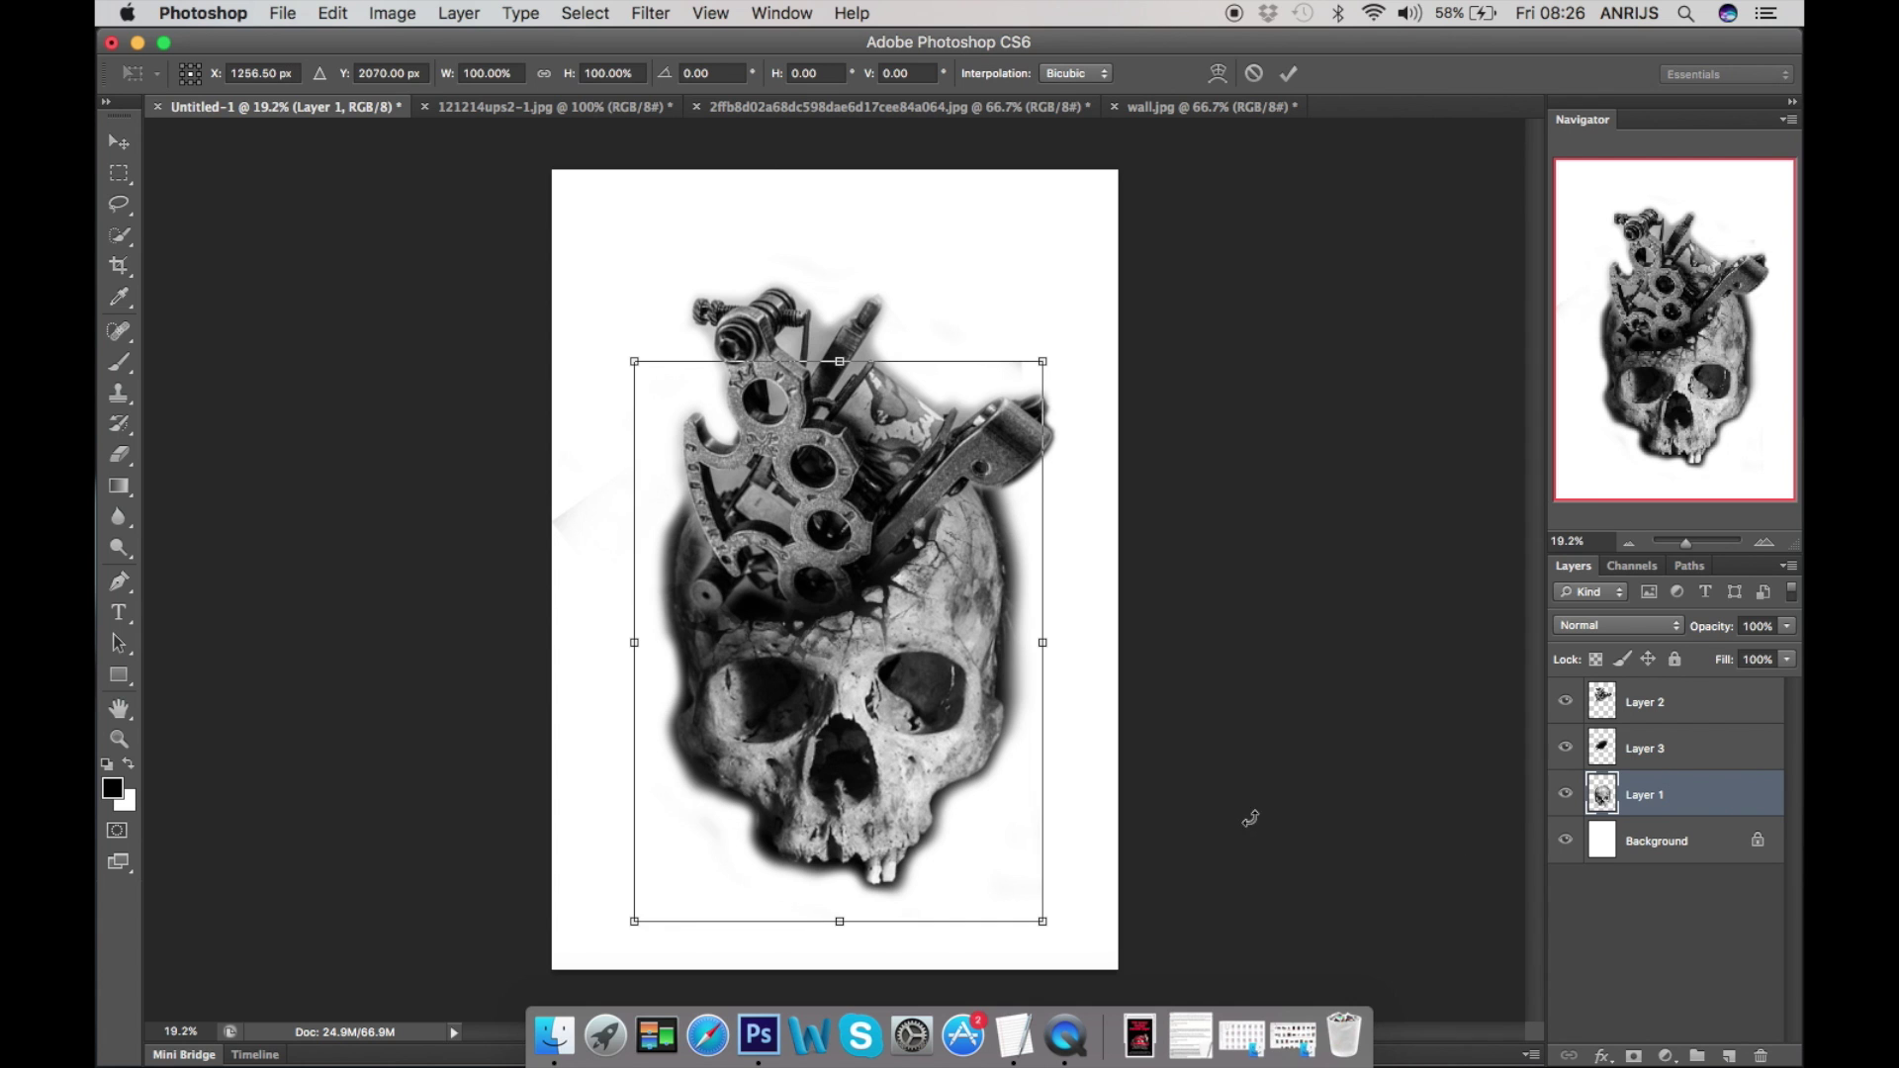
pyautogui.moveTo(1250, 817); pyautogui.dragTo(1285, 793)
pyautogui.press('Down')
pyautogui.press('Down')
pyautogui.press('Down')
pyautogui.press('Down')
pyautogui.press('Down')
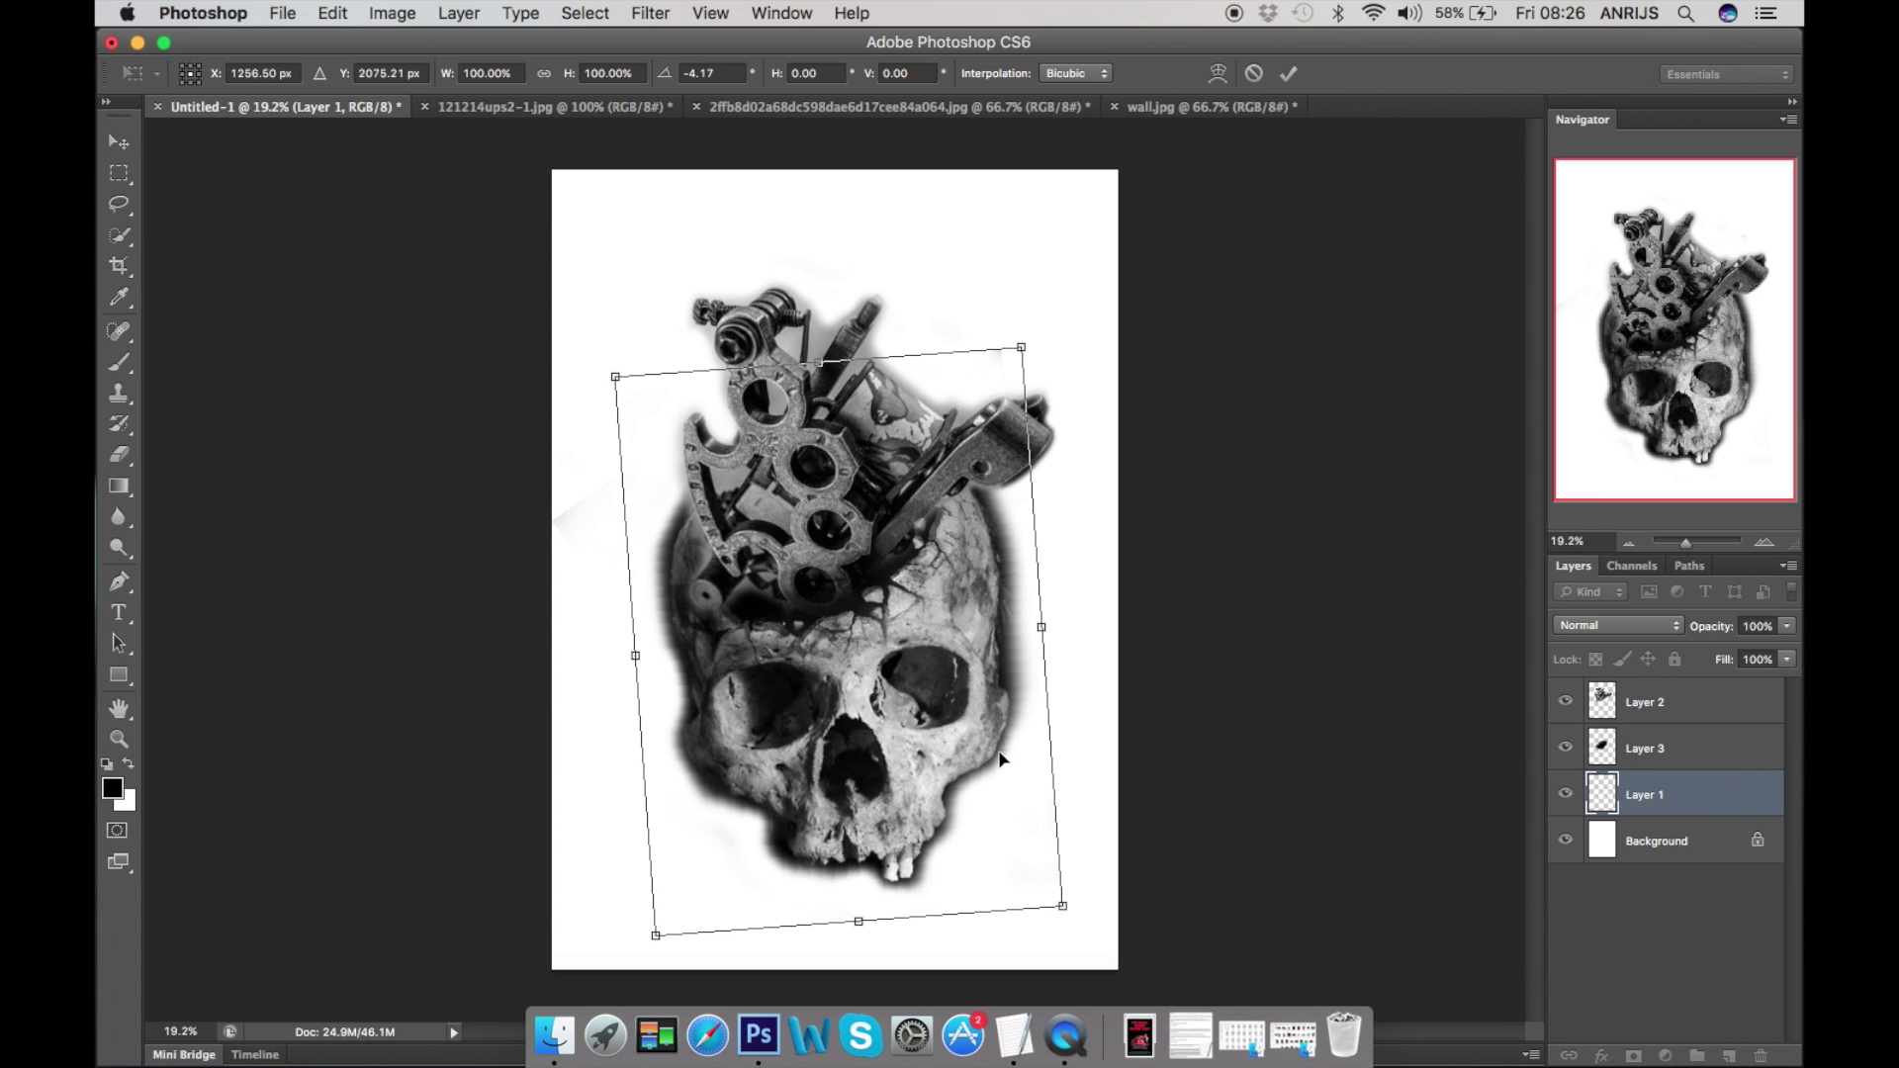
pyautogui.press('Left')
pyautogui.press('Left')
pyautogui.press('Return')
pyautogui.press('e')
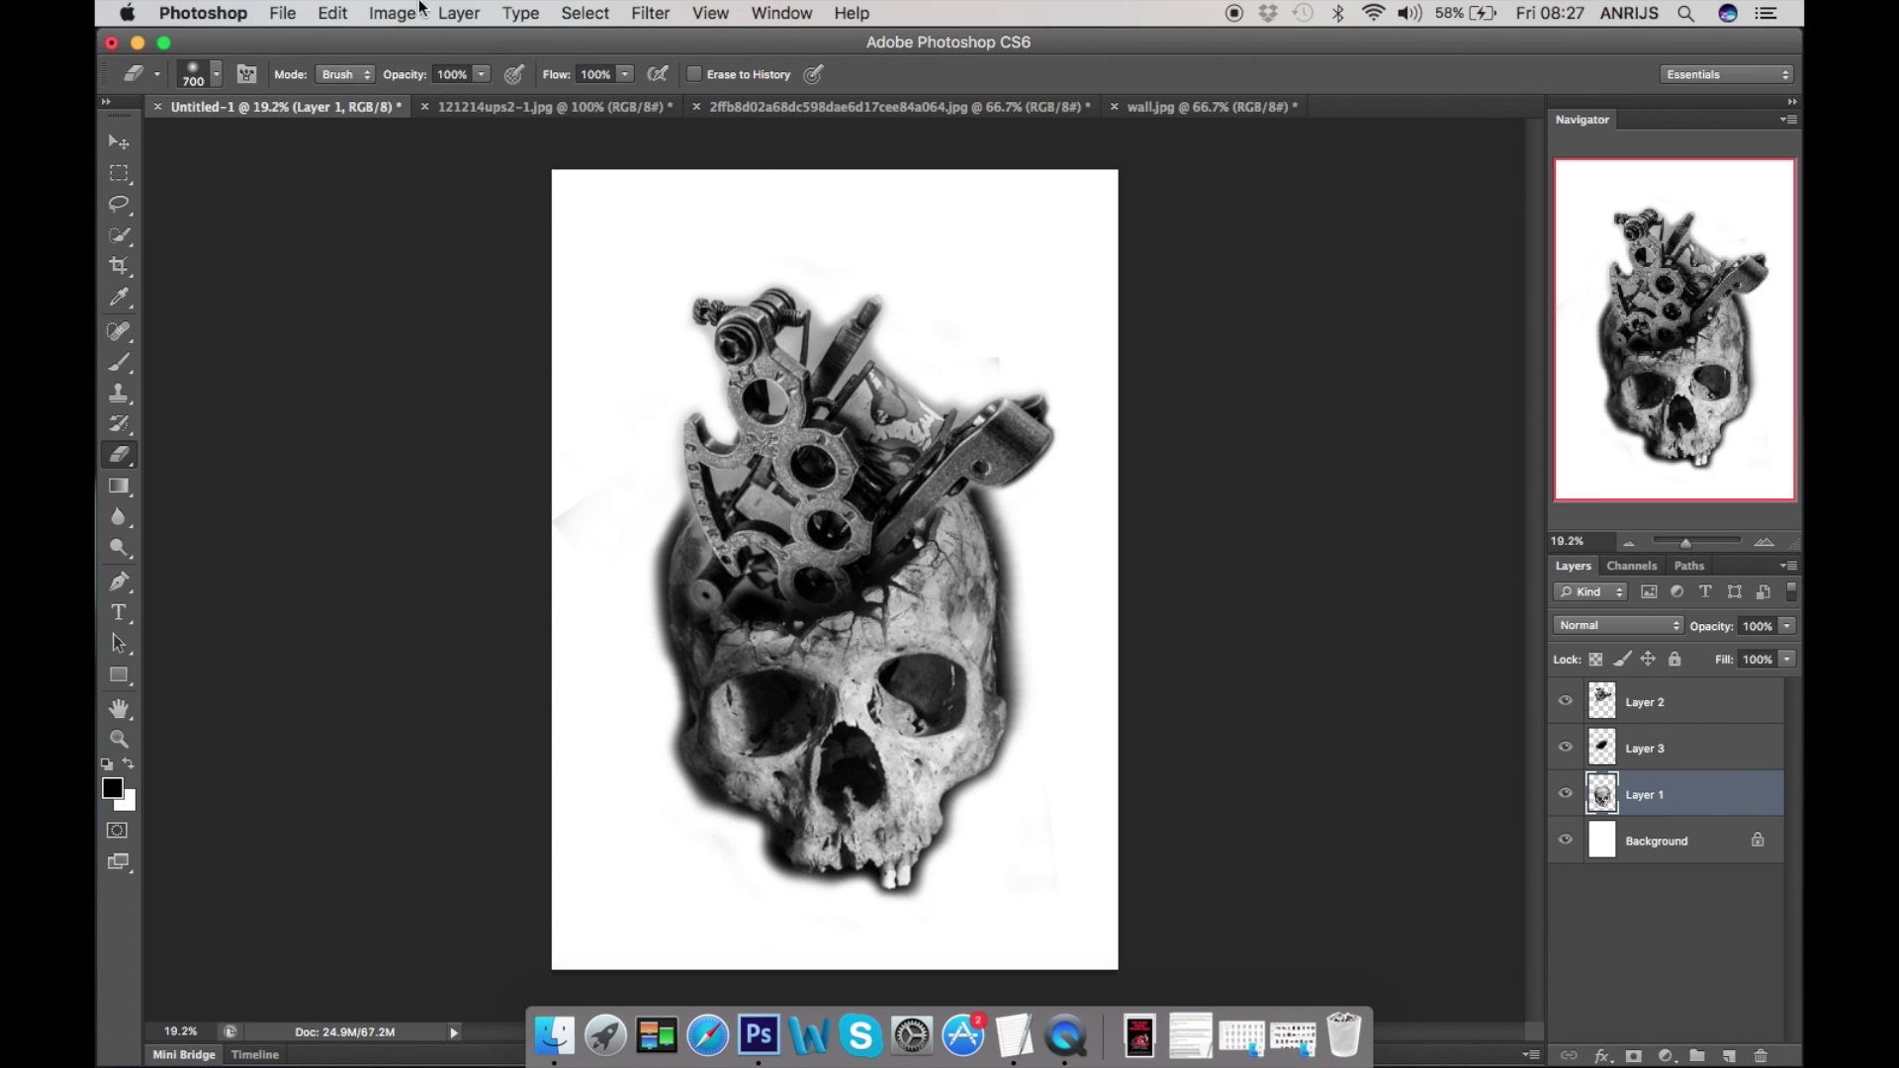
# Adjust the skull layer's tones with Levels and make the tattoo machine layer active
pyautogui.click(392, 13)
pyautogui.moveTo(579, 91)
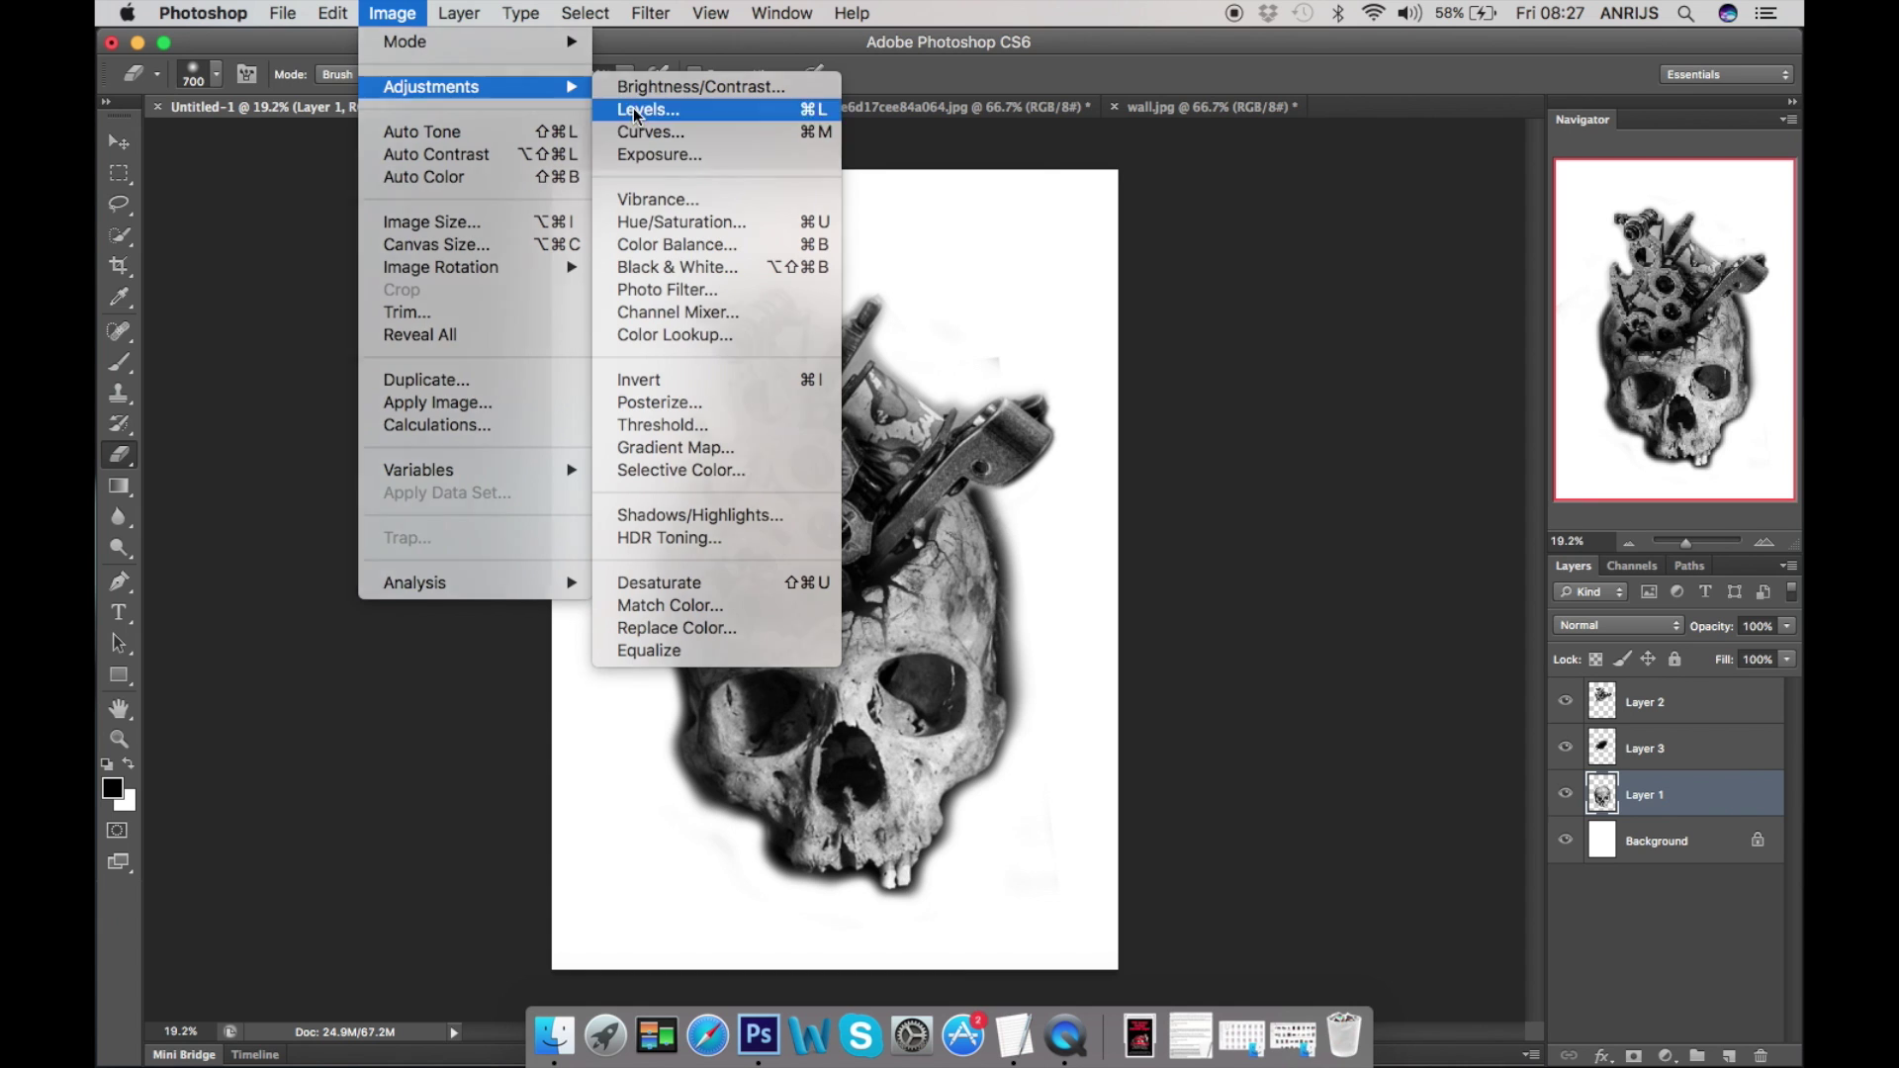
pyautogui.click(633, 109)
pyautogui.moveTo(1175, 432)
pyautogui.mouseDown()
pyautogui.moveTo(1155, 432)
pyautogui.moveTo(1235, 431)
pyautogui.moveTo(1092, 430)
pyautogui.mouseUp()
pyautogui.press('Return')
pyautogui.press('e')
pyautogui.click(1642, 710)
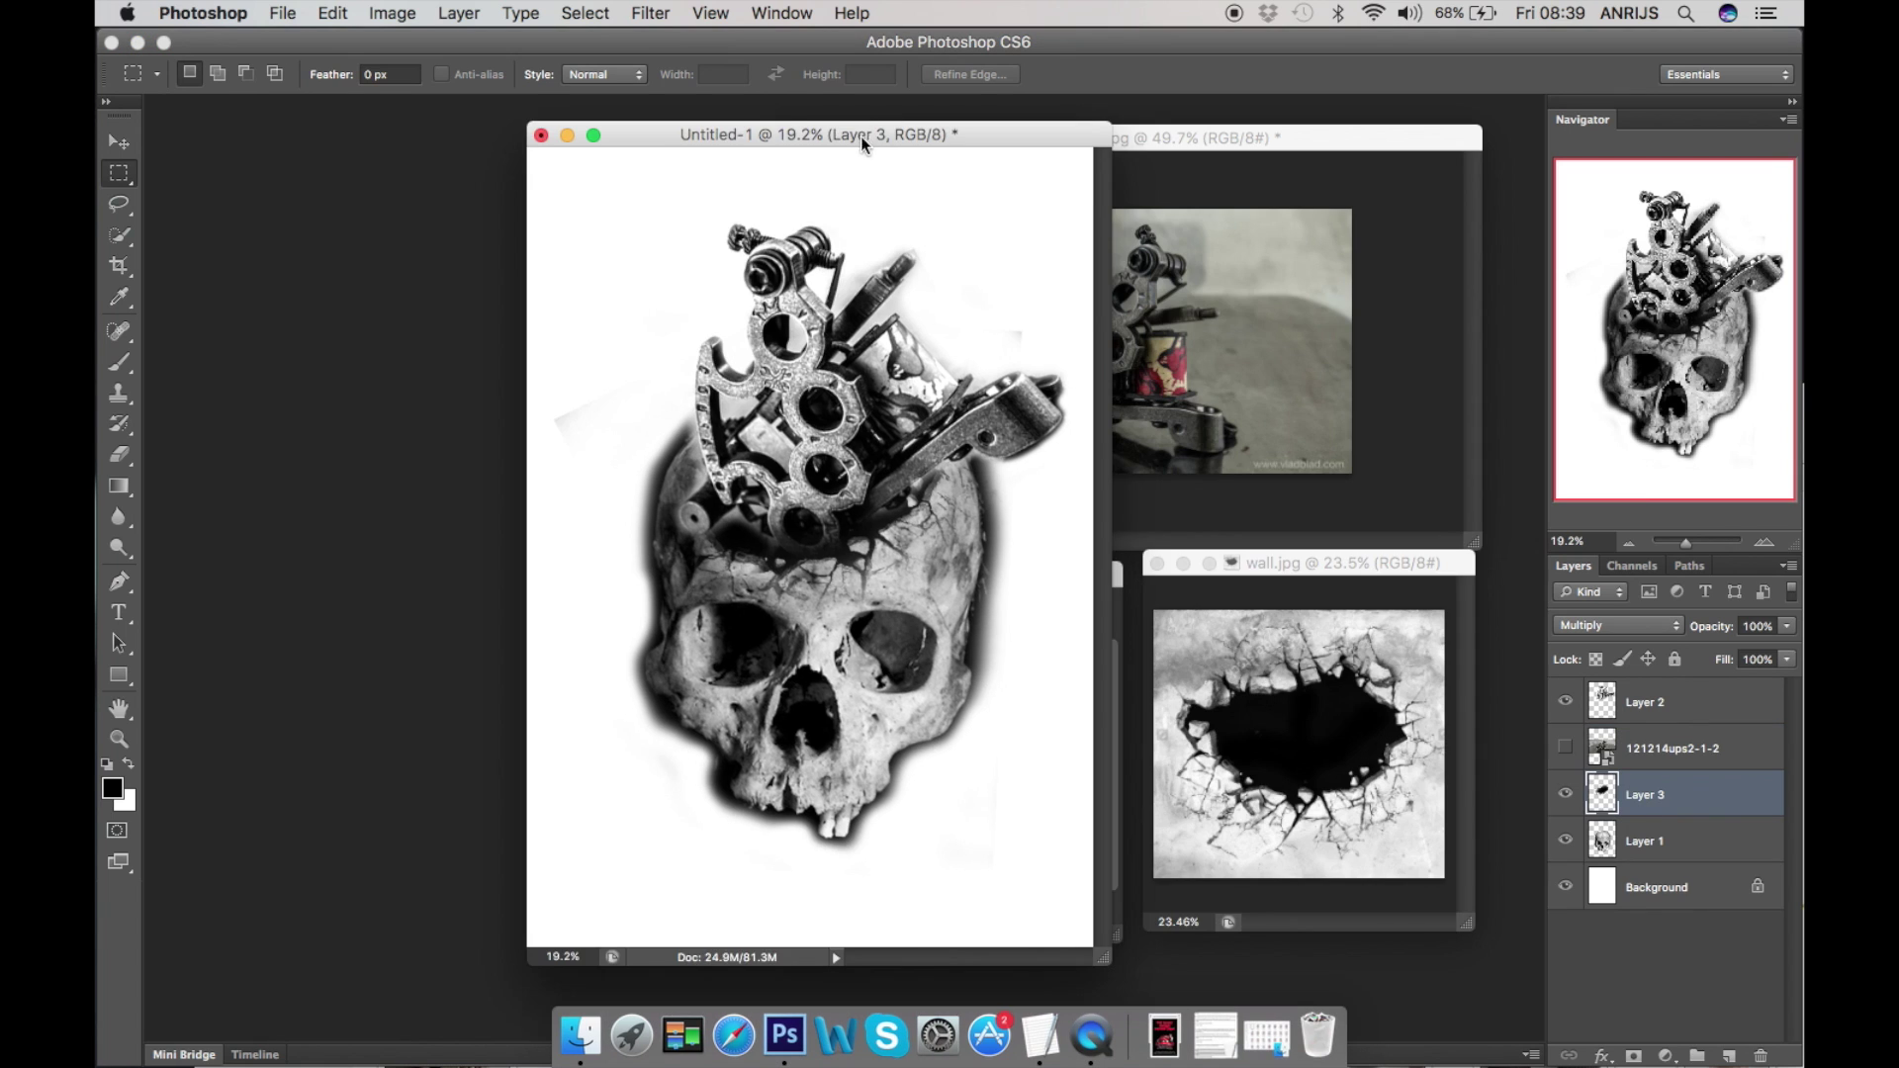
# Position the floating Untitled-1 window to the left of the three source photo windows, aligned with their upper edge
pyautogui.moveTo(859, 137); pyautogui.dragTo(506, 152)
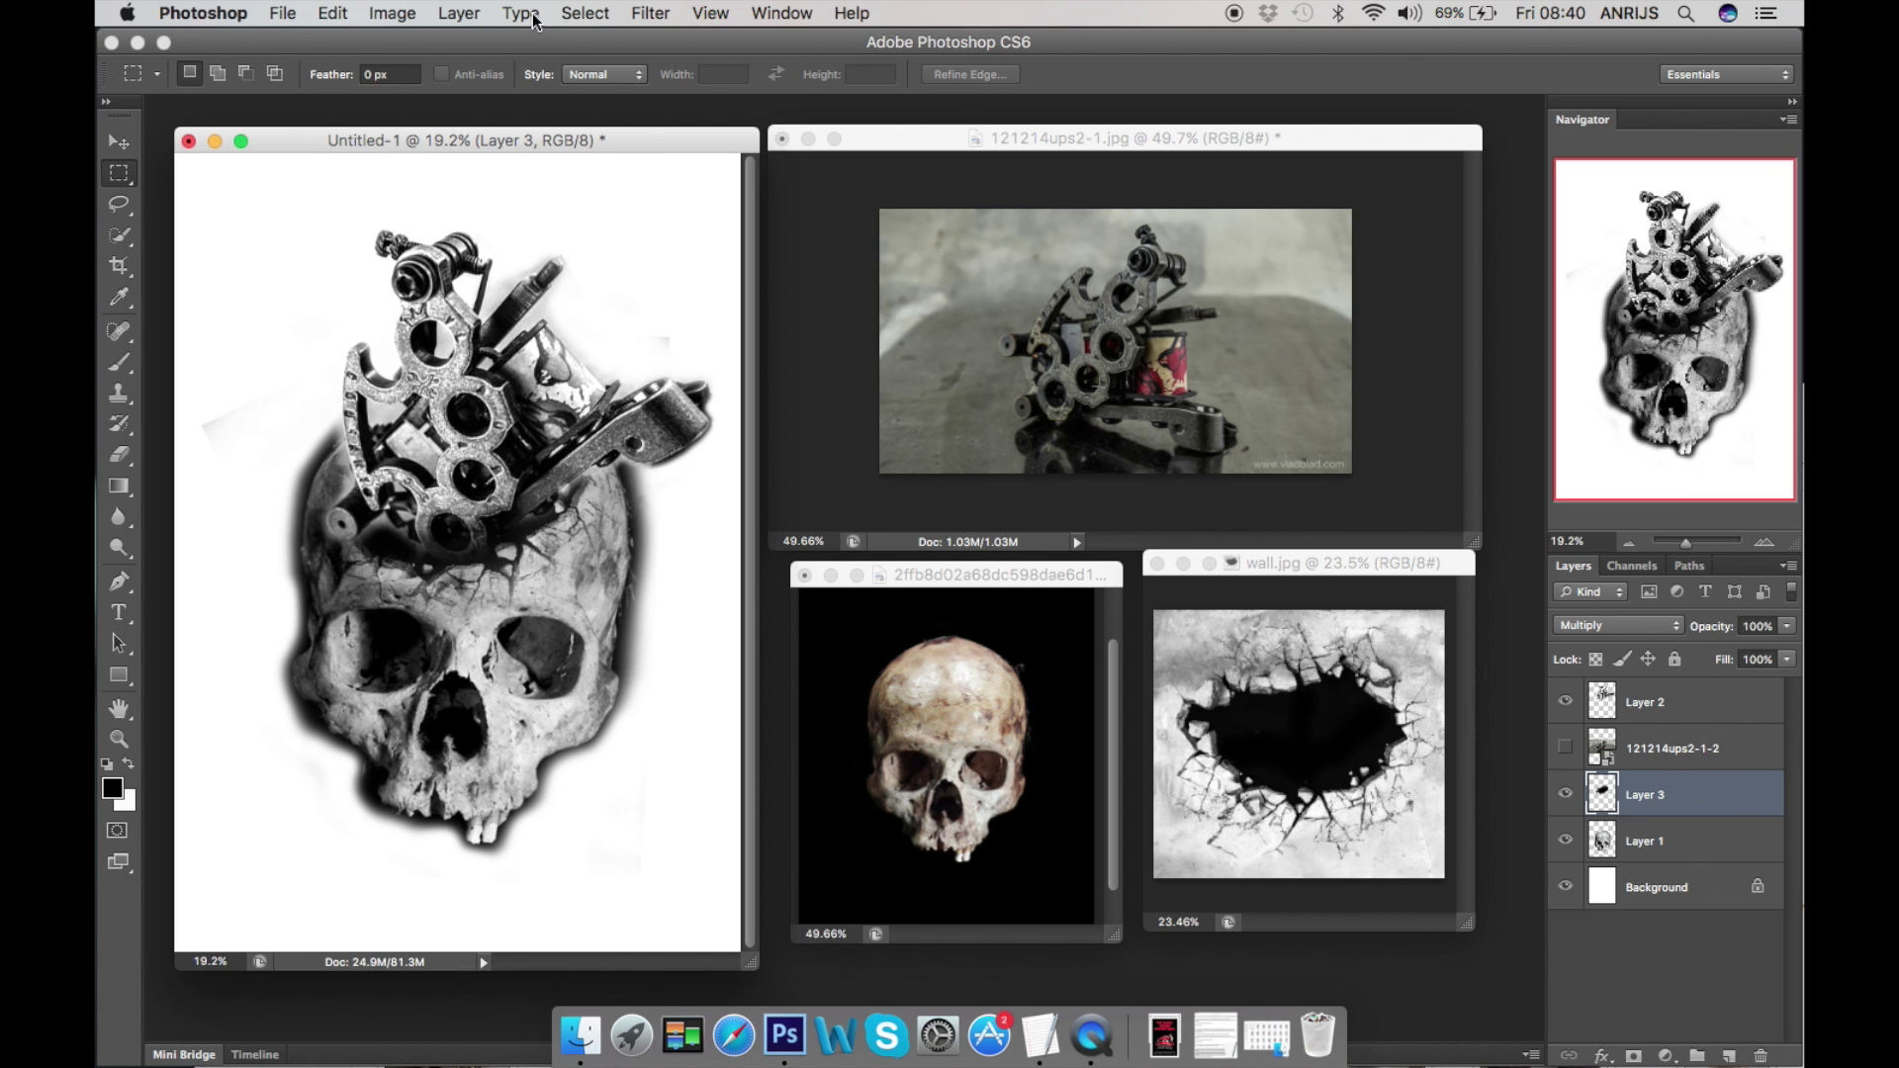
pyautogui.moveTo(573, 144)
pyautogui.mouseDown()
pyautogui.moveTo(792, 145)
pyautogui.moveTo(569, 146)
pyautogui.mouseUp()
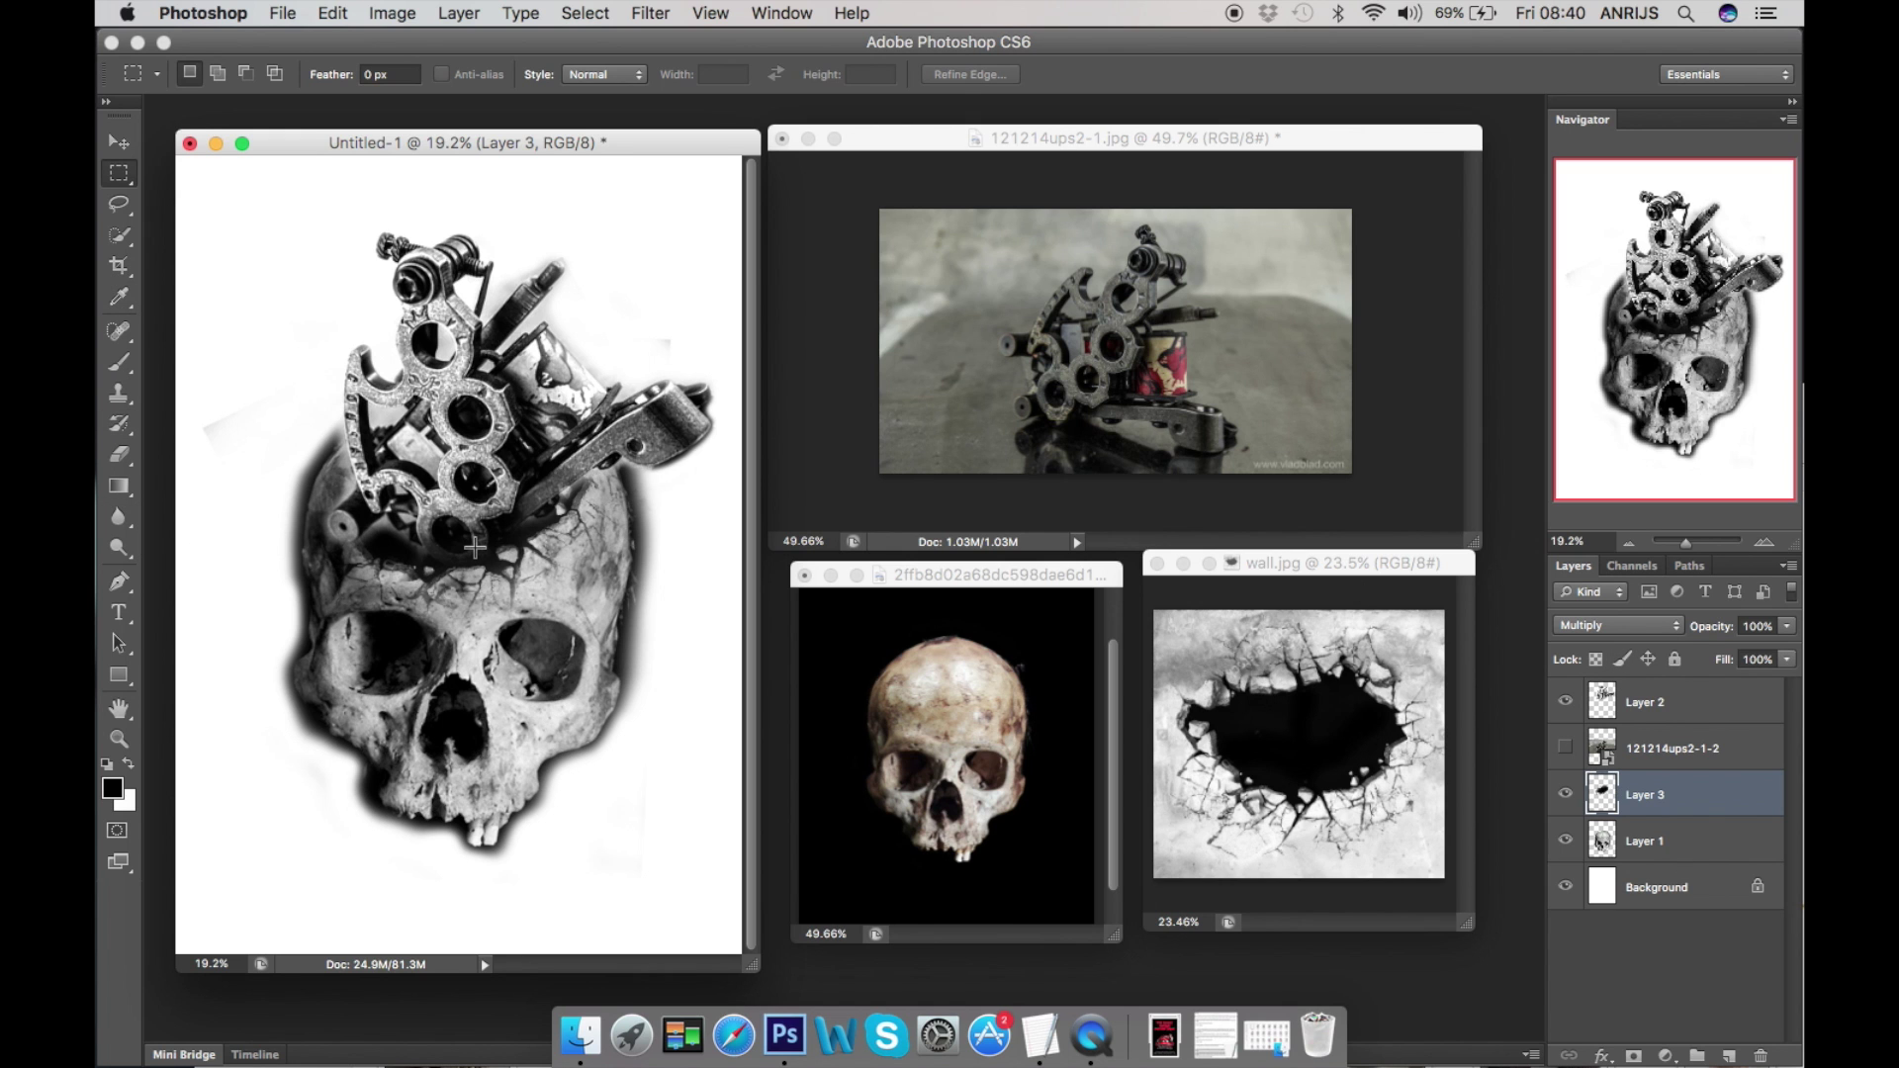
pyautogui.moveTo(615, 149); pyautogui.dragTo(615, 148)
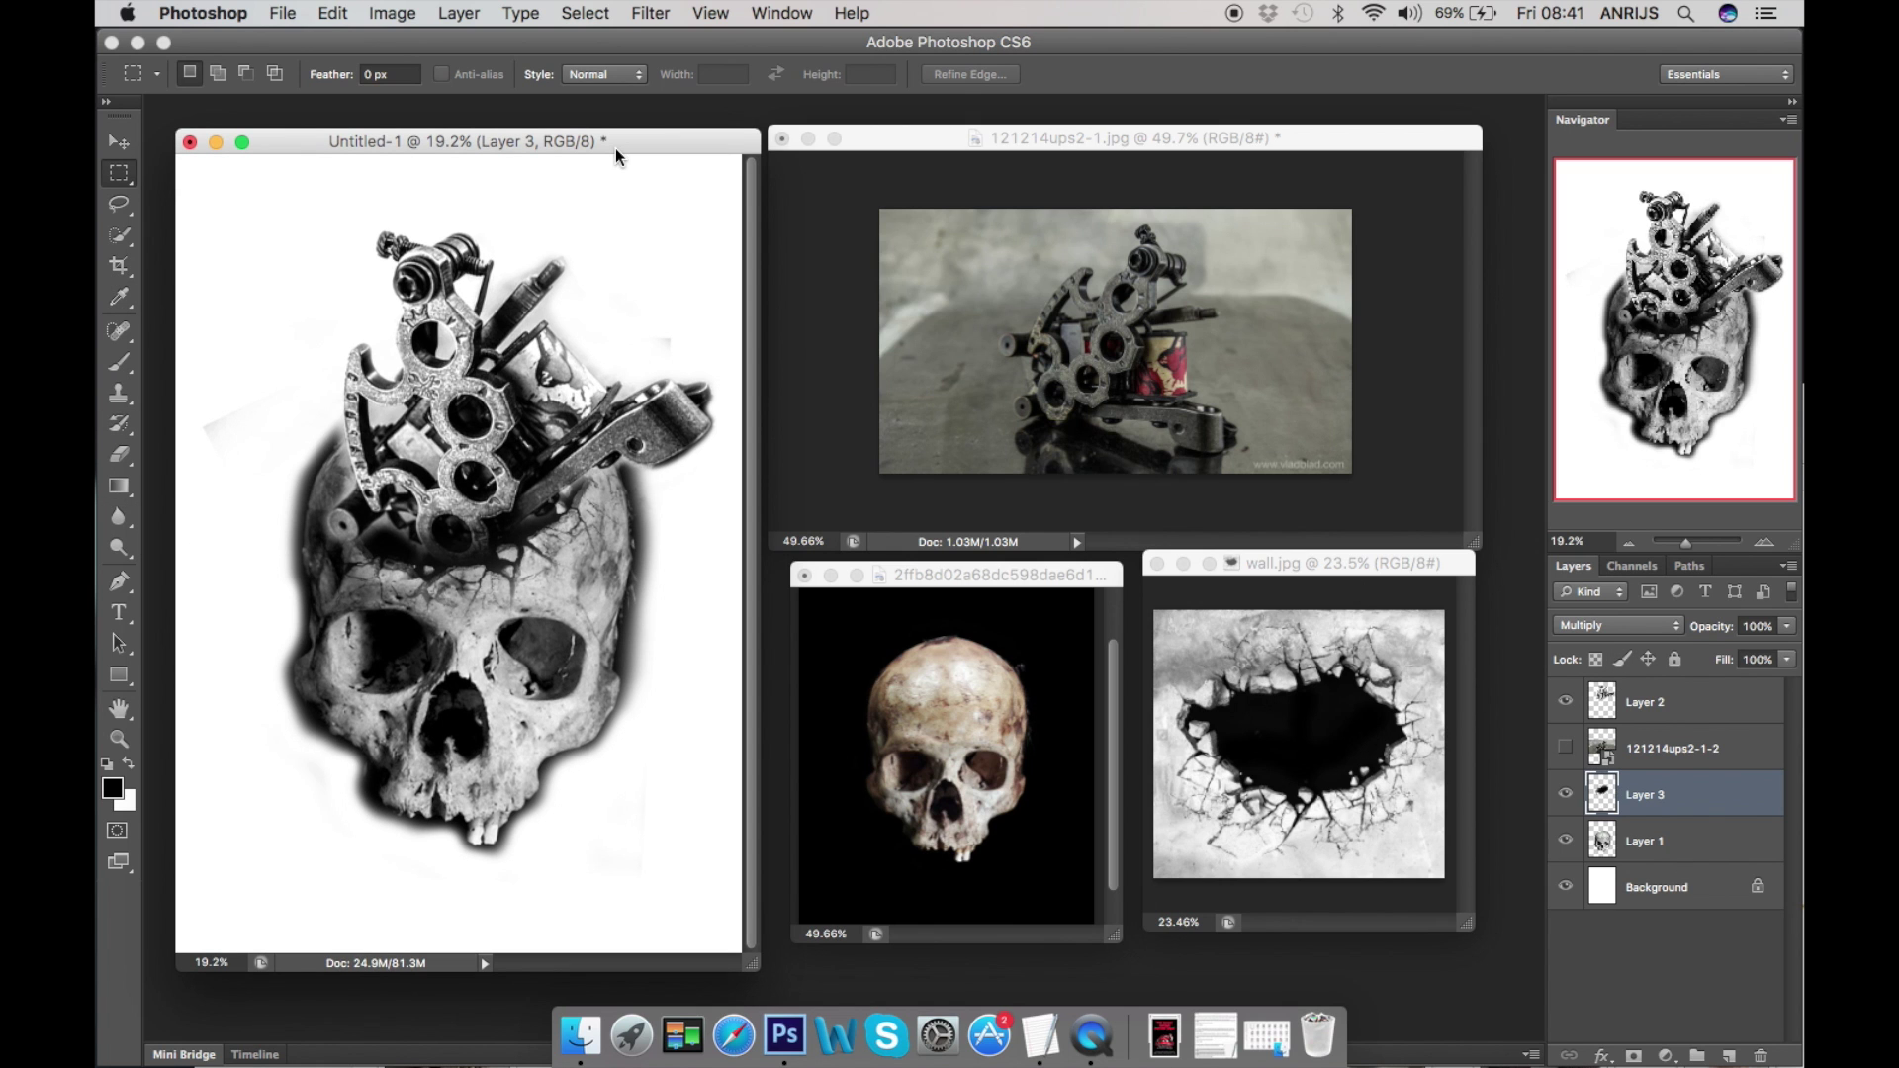
pyautogui.moveTo(643, 141); pyautogui.dragTo(643, 135)
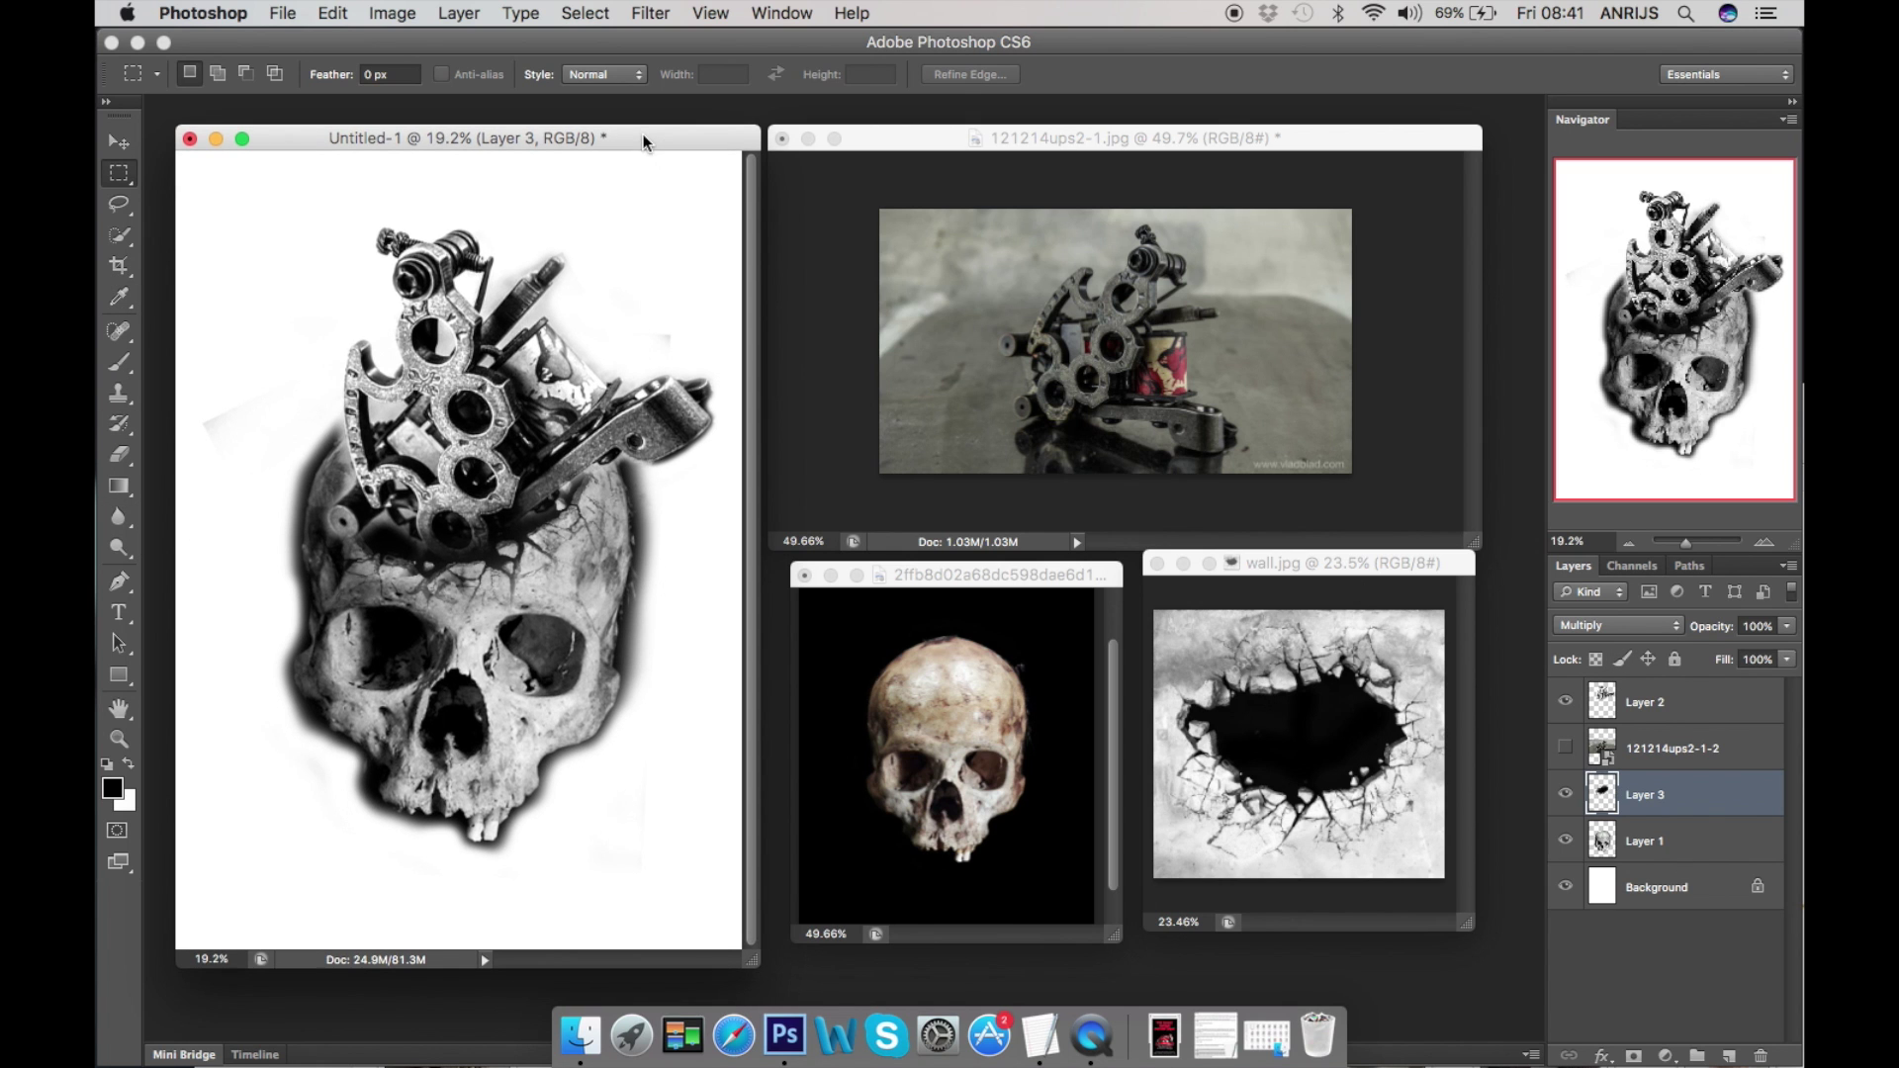